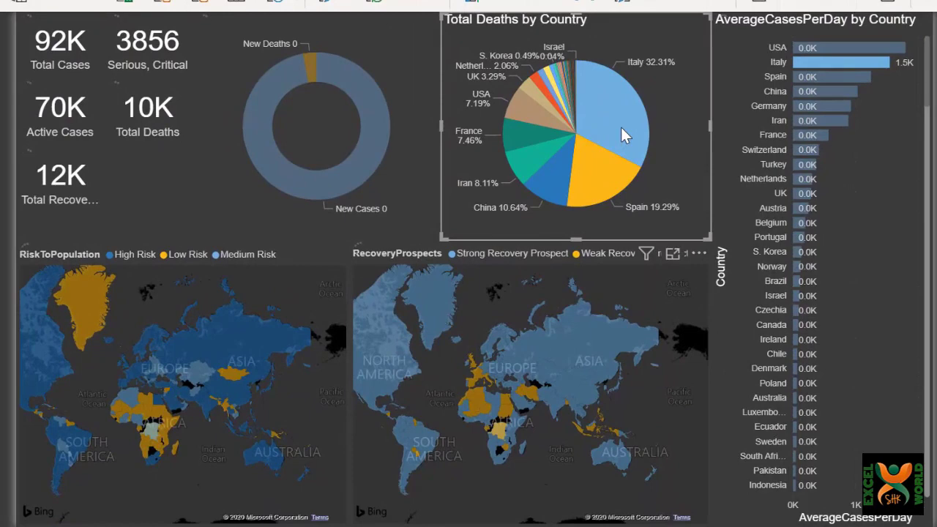
Step: Filter the dashboard by Italy in the Total Deaths by Country pie chart and inspect Italy's details on the RecoveryProspects map
{"action": "left_click", "coordinate": [621, 128]}
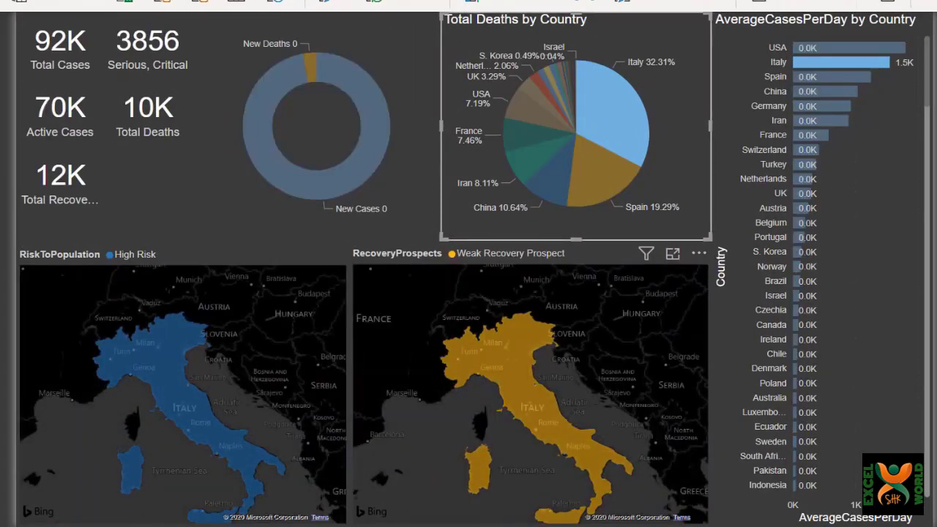
{"action": "mouse_move", "coordinate": [522, 395]}
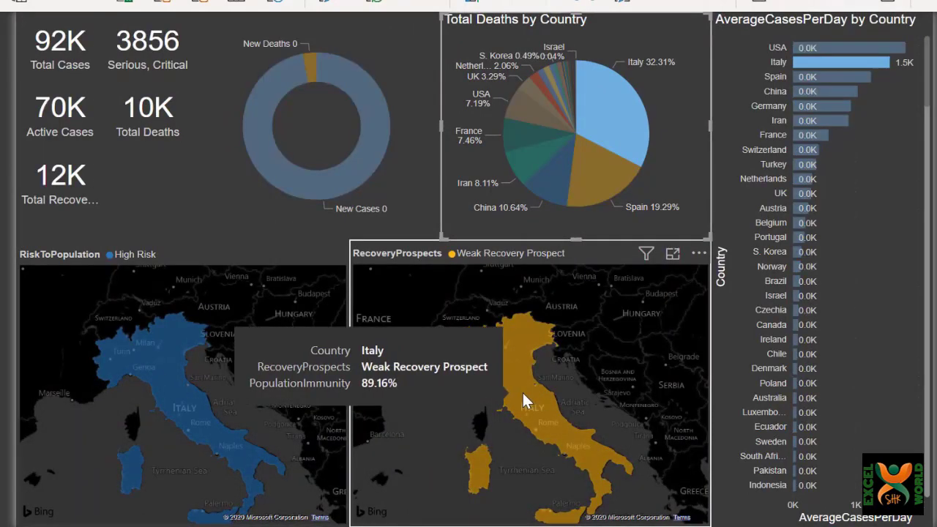
{"action": "left_click", "coordinate": [878, 268]}
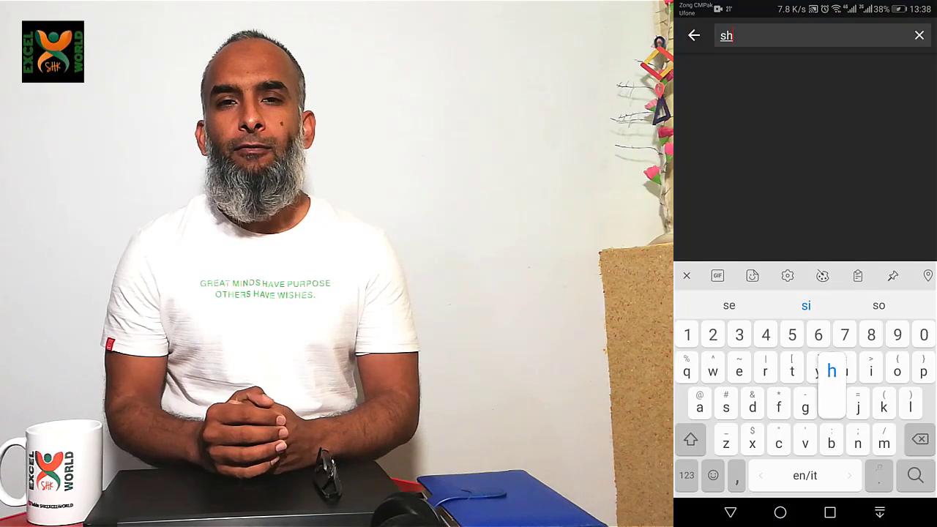
Step: Search YouTube for shkexcelworld and subscribe to the SHKExcelWorld channel with notifications
{"action": "type", "text": "k"}
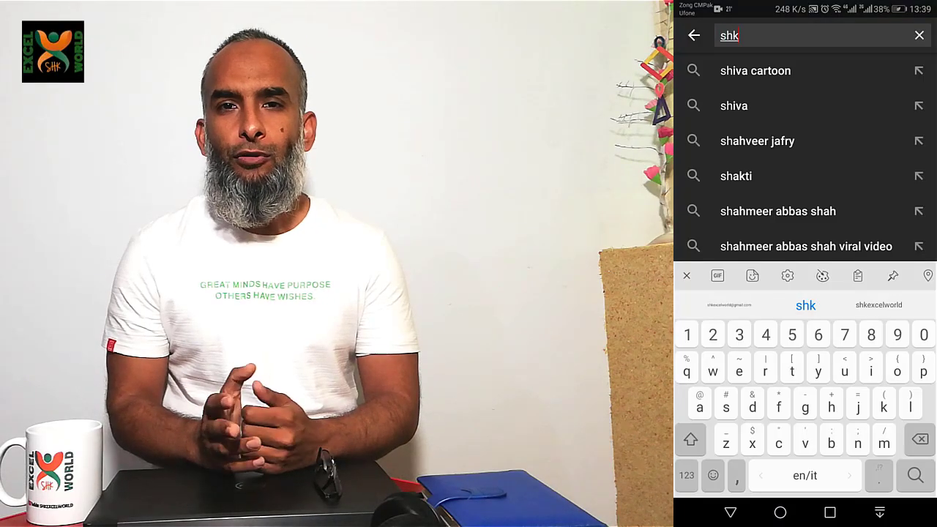
{"action": "type", "text": "exce"}
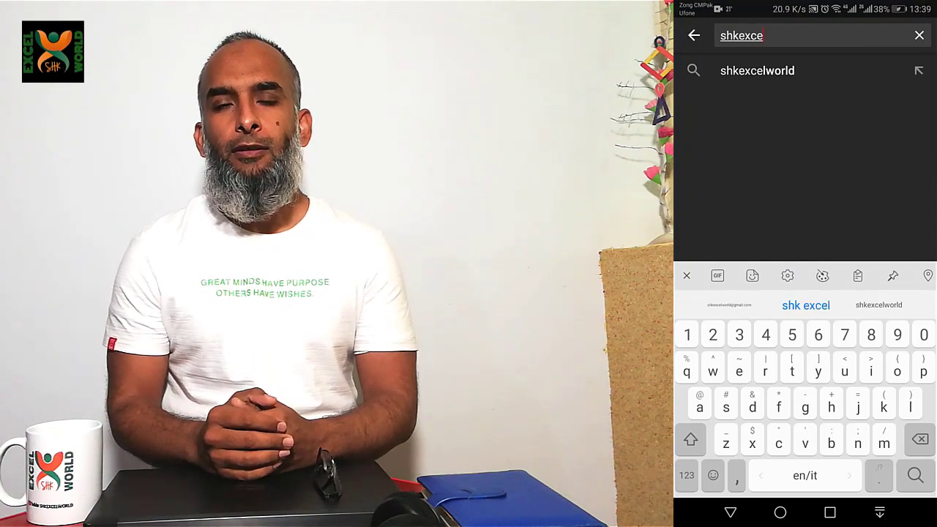
{"action": "left_click", "coordinate": [758, 71]}
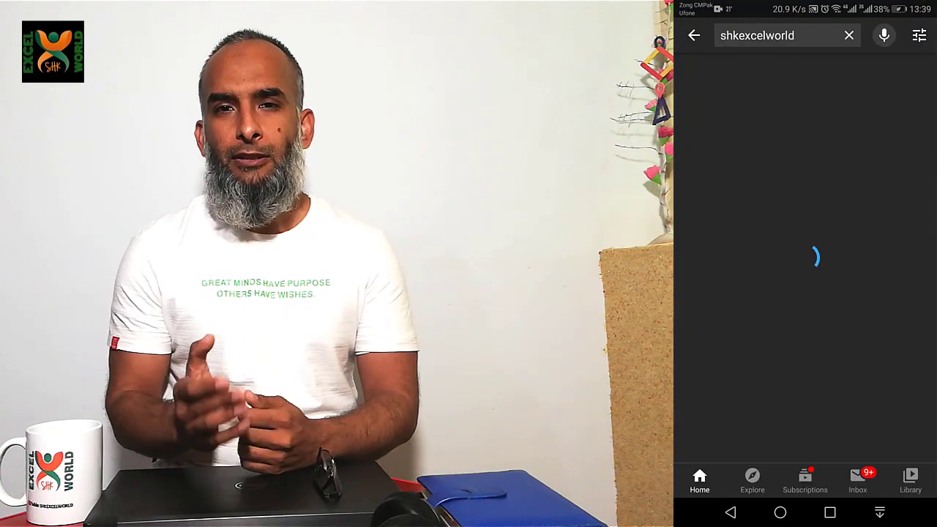
{"action": "left_click", "coordinate": [783, 95]}
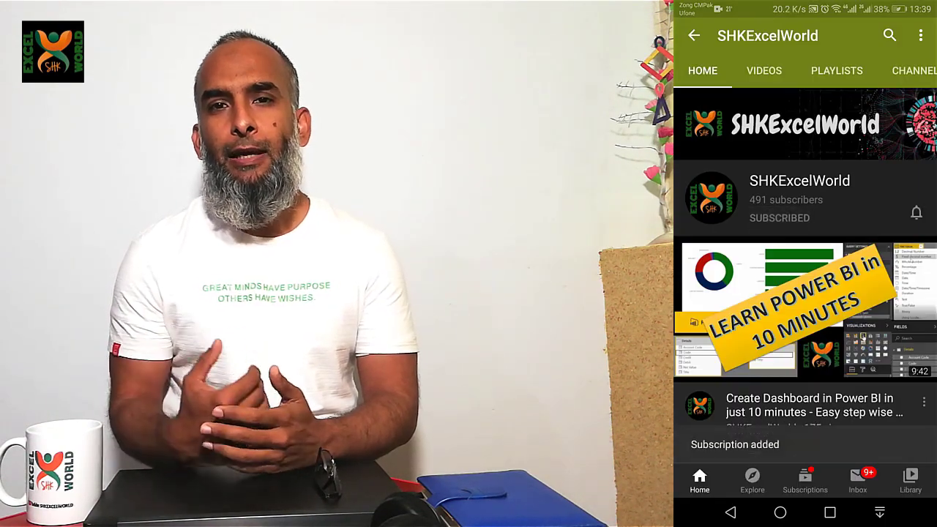
{"action": "left_click", "coordinate": [915, 212]}
{"action": "left_click", "coordinate": [831, 178]}
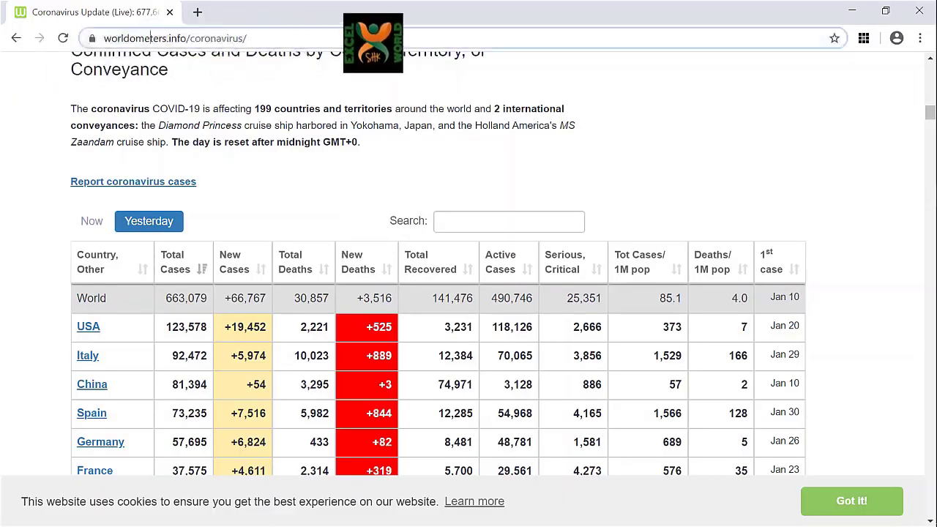
{"action": "left_click", "coordinate": [151, 39]}
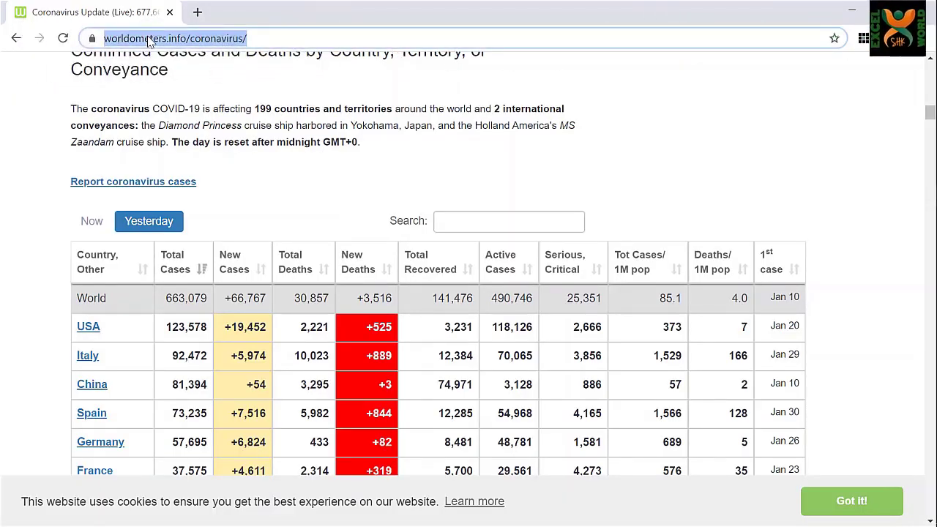
{"action": "left_click", "coordinate": [300, 38]}
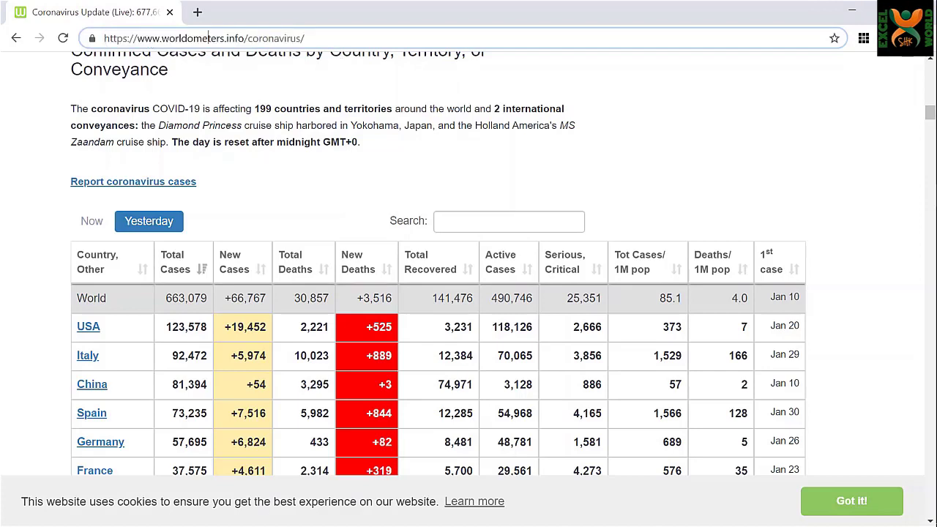
{"action": "left_click_drag", "start_coordinate": [304, 38], "coordinate": [103, 38]}
{"action": "key", "text": "ctrl+c"}
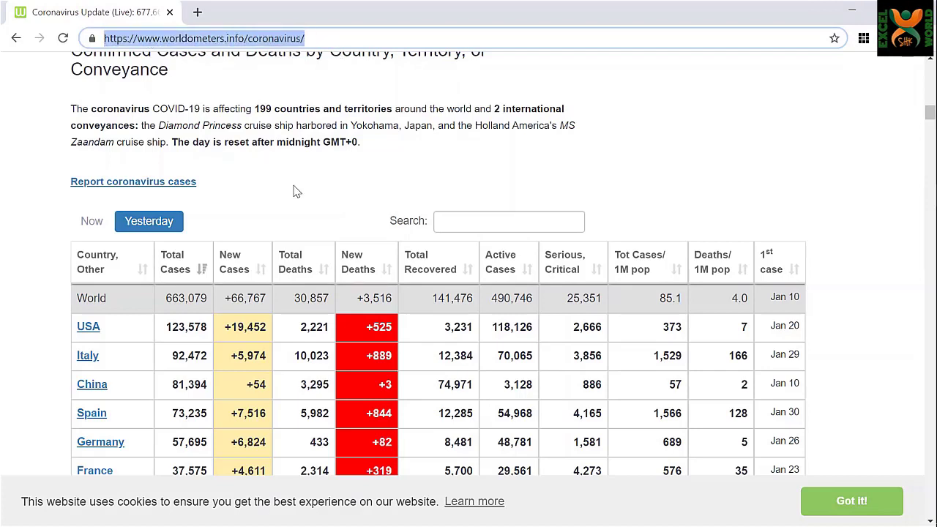
Step: Launch Power BI Desktop, dismiss its welcome screen and expand the ribbon to full size
{"action": "key", "text": "super"}
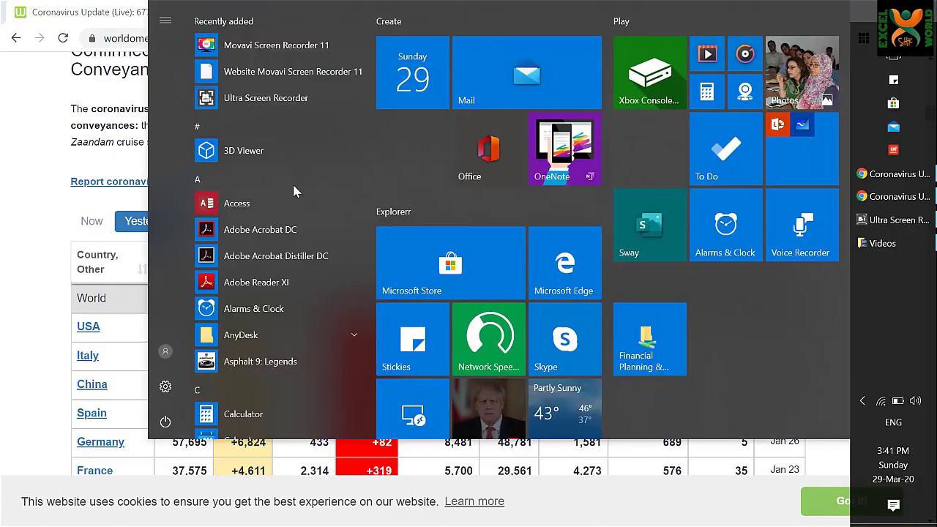
{"action": "type", "text": "power"}
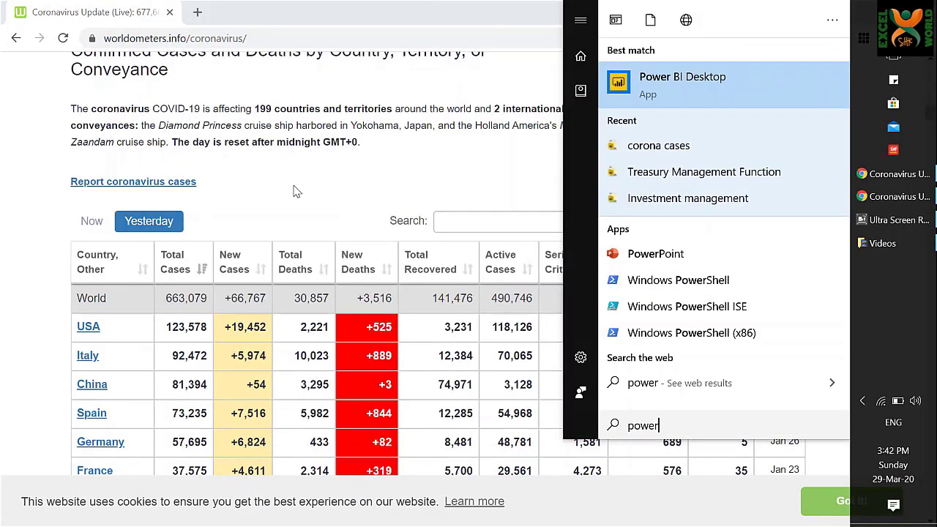
{"action": "key", "text": "Return"}
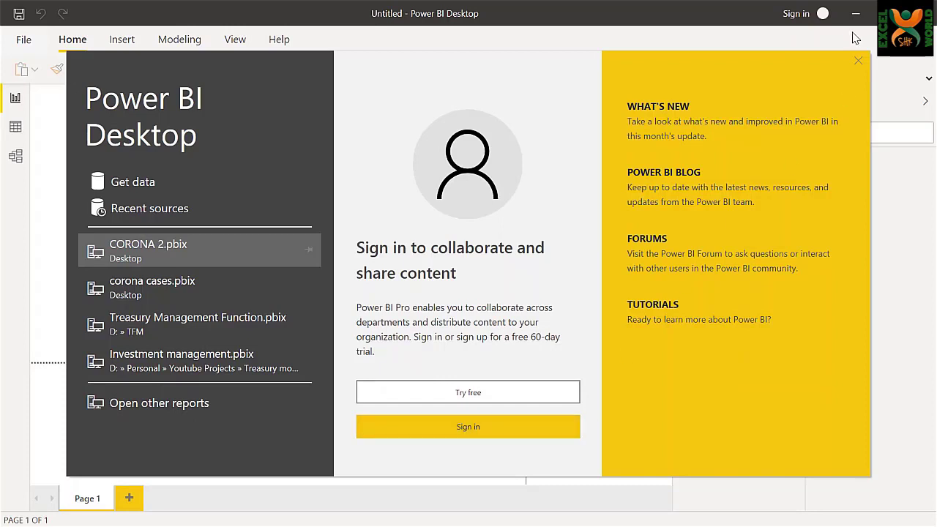
{"action": "left_click", "coordinate": [859, 63]}
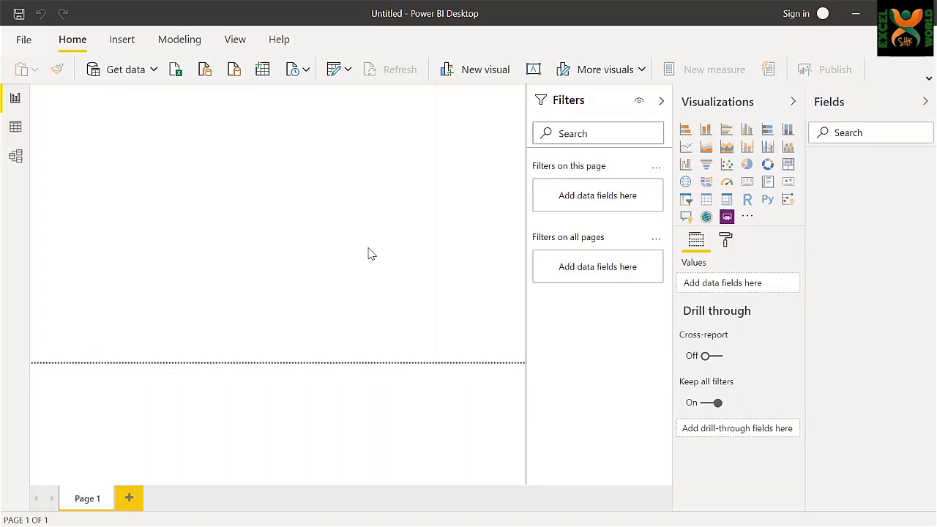
{"action": "left_click", "coordinate": [928, 82]}
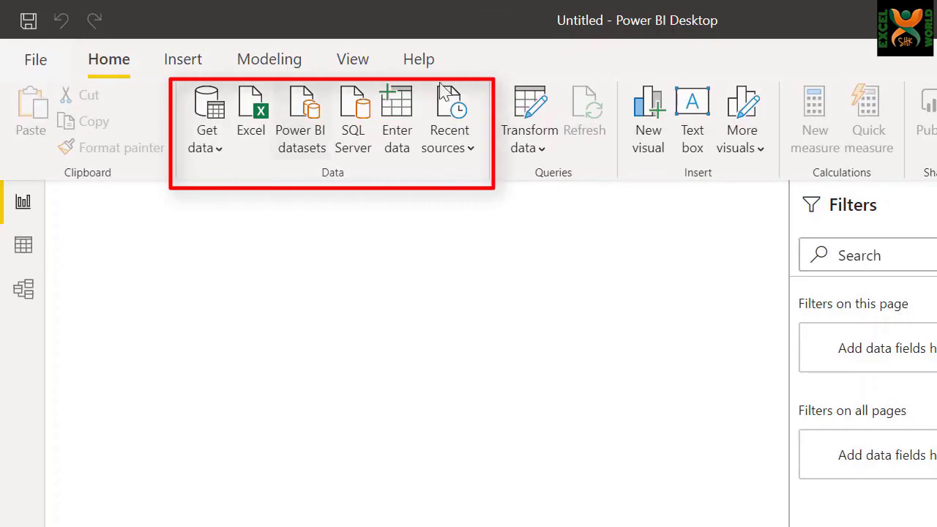
{"action": "left_click", "coordinate": [220, 150]}
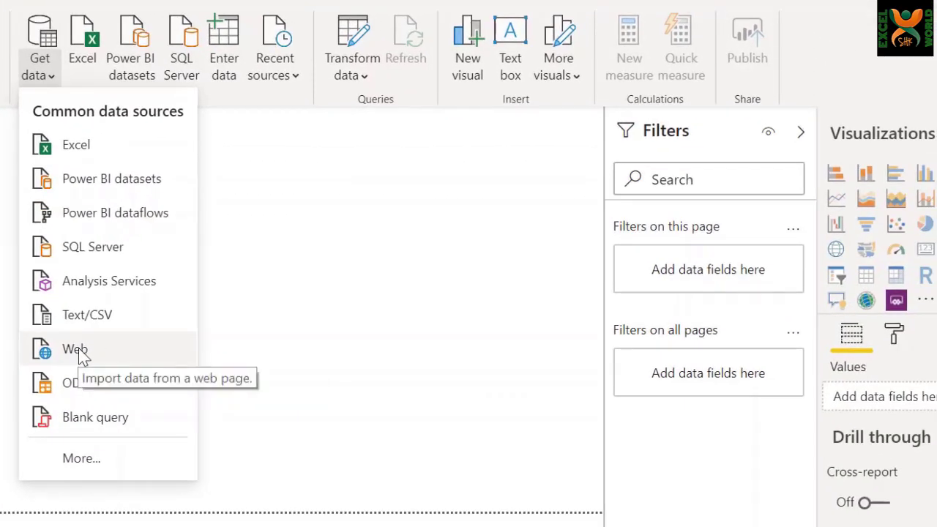
{"action": "left_click", "coordinate": [104, 347]}
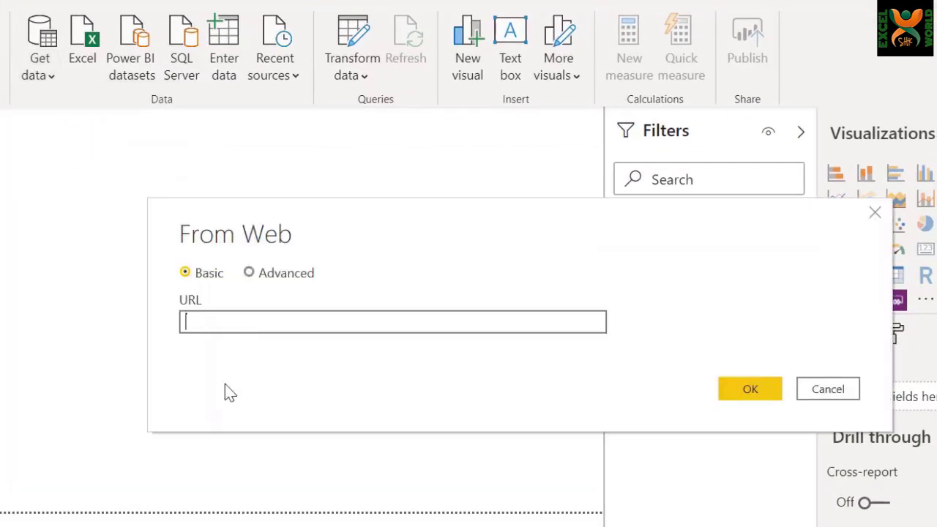
{"action": "key", "text": "ctrl+v"}
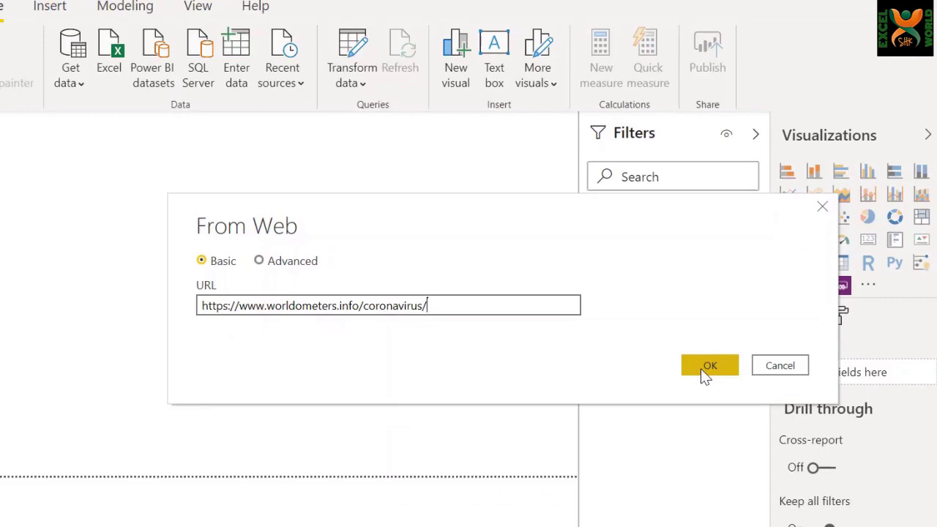
{"action": "left_click", "coordinate": [704, 375]}
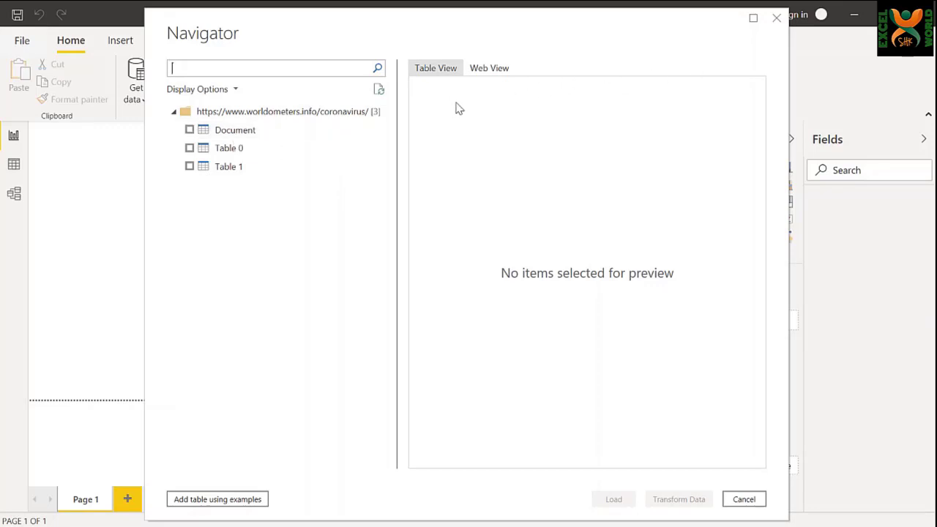
Step: Preview Document, Table 0 and Table 1 from the web source, comparing both tables in table and web view
{"action": "left_click", "coordinate": [223, 136]}
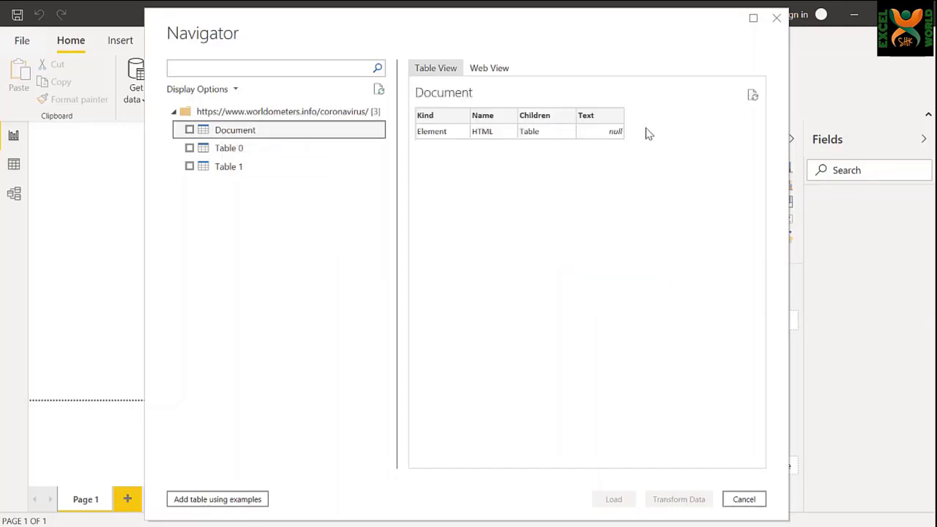
{"action": "left_click", "coordinate": [235, 149]}
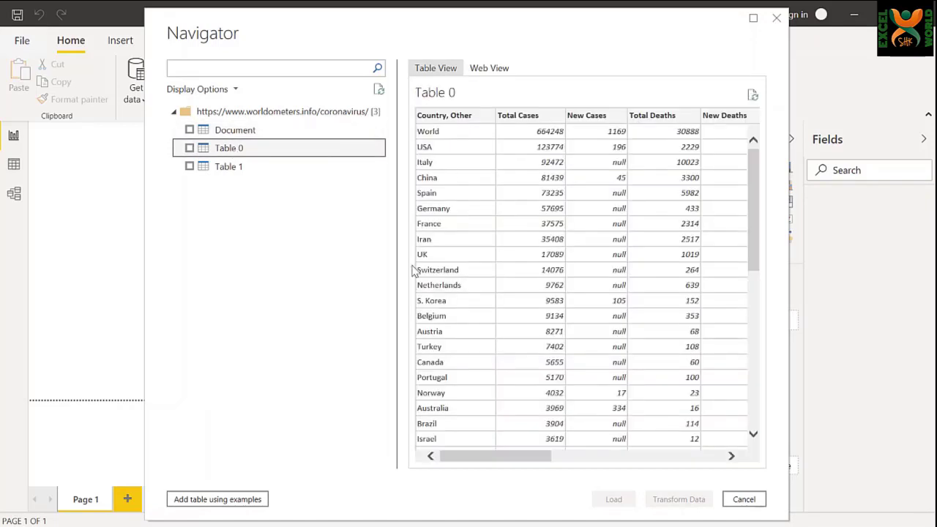
{"action": "left_click", "coordinate": [491, 73]}
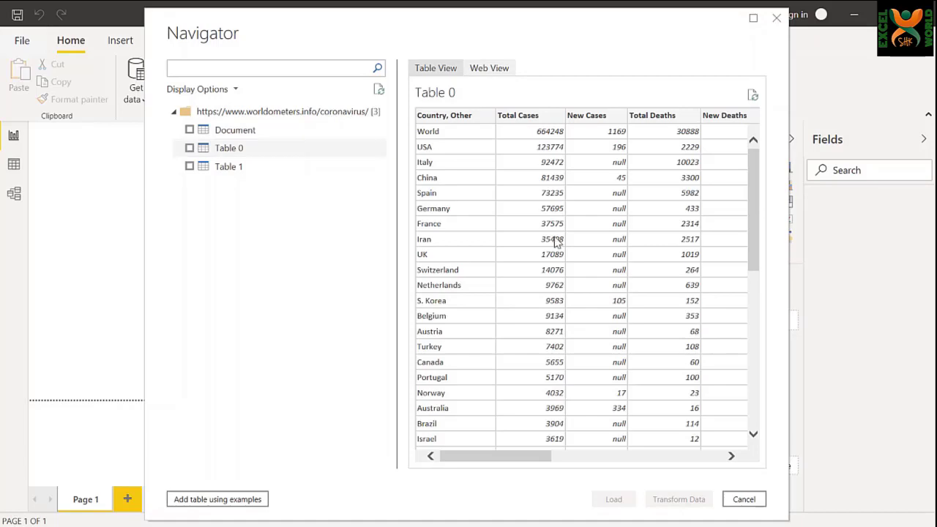
{"action": "scroll", "coordinate": [519, 240], "scroll_direction": "up", "scroll_amount": 10}
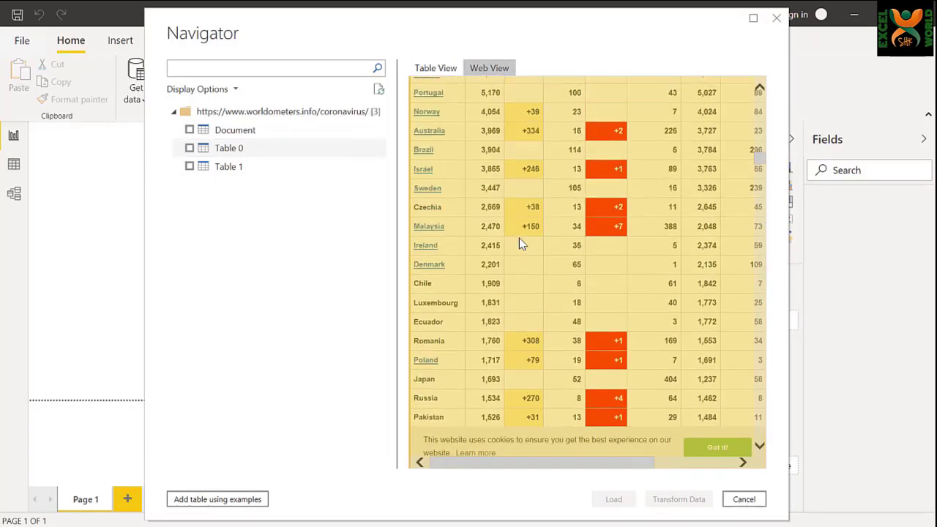
{"action": "scroll", "coordinate": [518, 241], "scroll_direction": "up", "scroll_amount": 5}
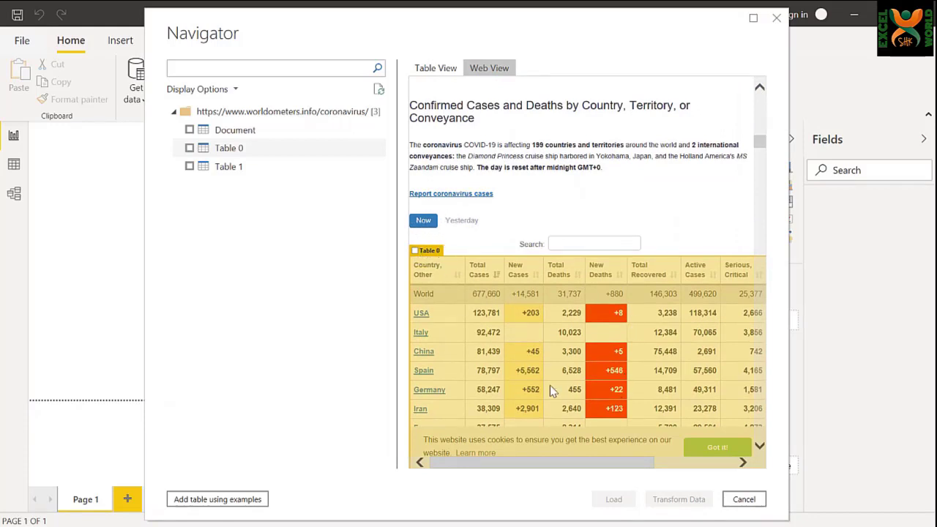
{"action": "left_click", "coordinate": [226, 169]}
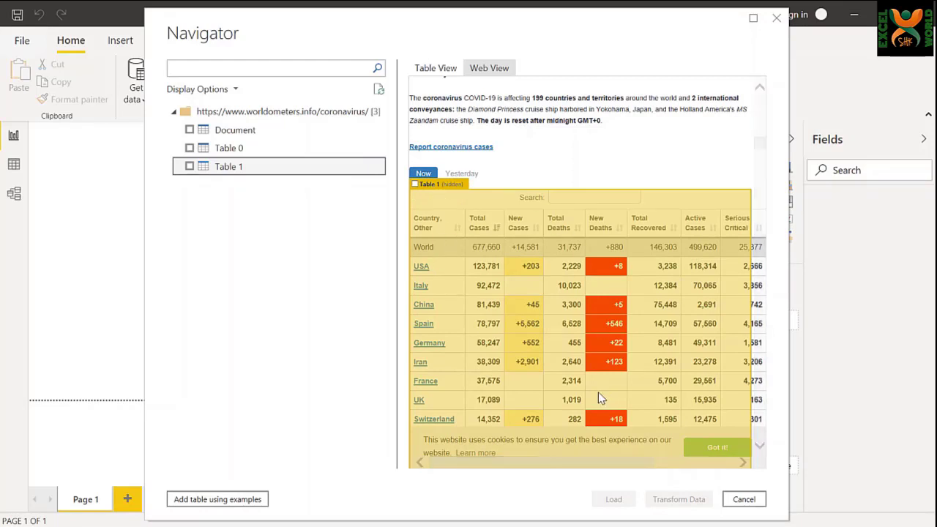
{"action": "left_click", "coordinate": [446, 74]}
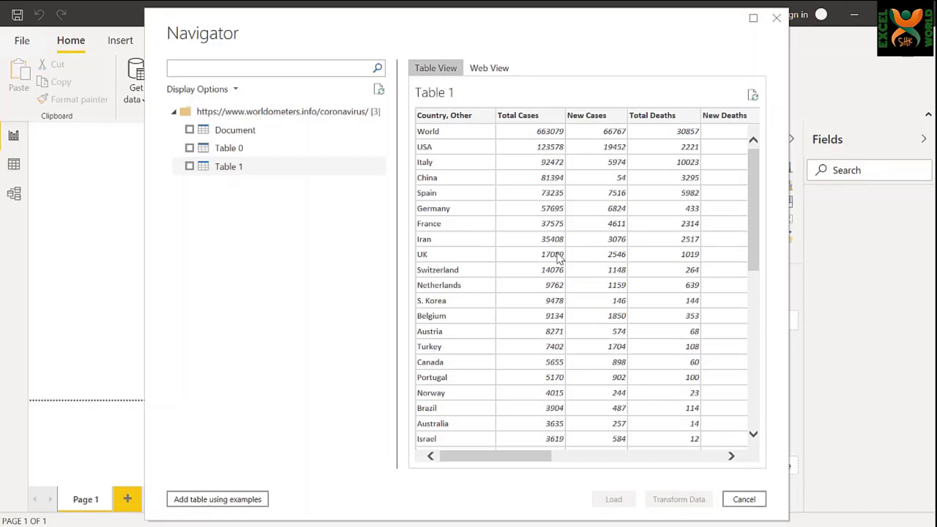
Step: Select Table 0 for transformation in the query editor and delete its Changed Type step
{"action": "left_click", "coordinate": [188, 149]}
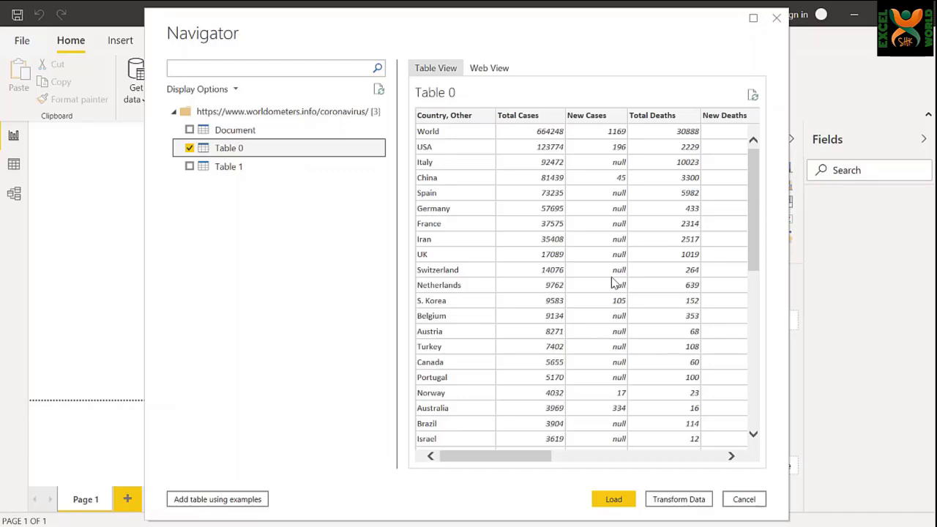
{"action": "left_click", "coordinate": [681, 505]}
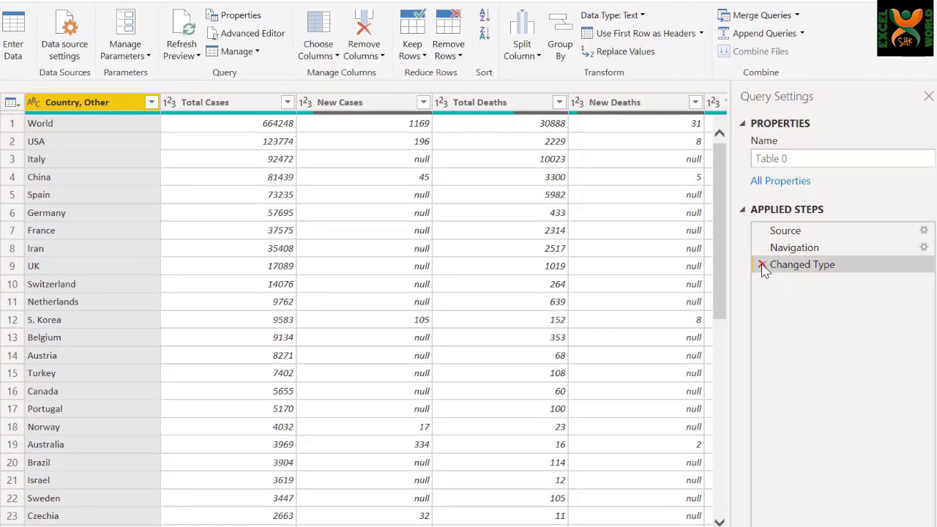
{"action": "left_click", "coordinate": [767, 260]}
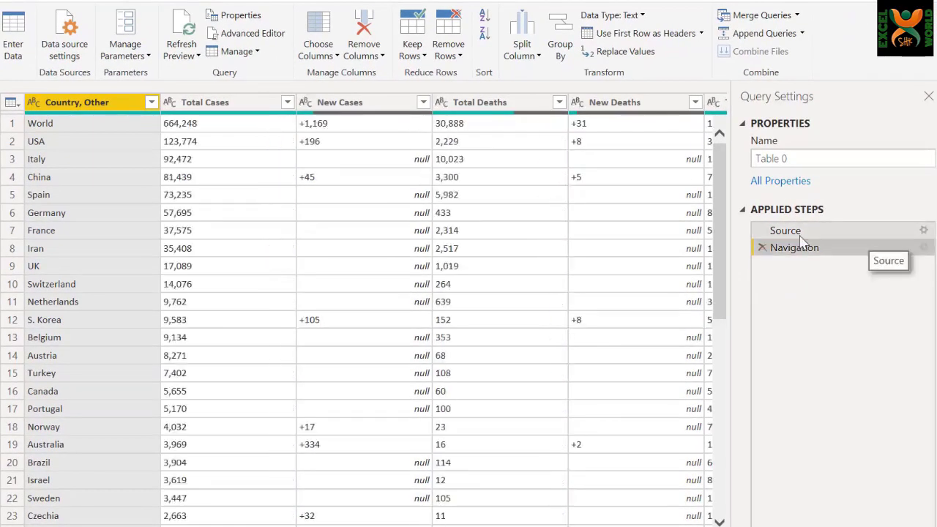
Step: Review the web settings of the query's Source step and return to the Navigation step
{"action": "left_click", "coordinate": [926, 234]}
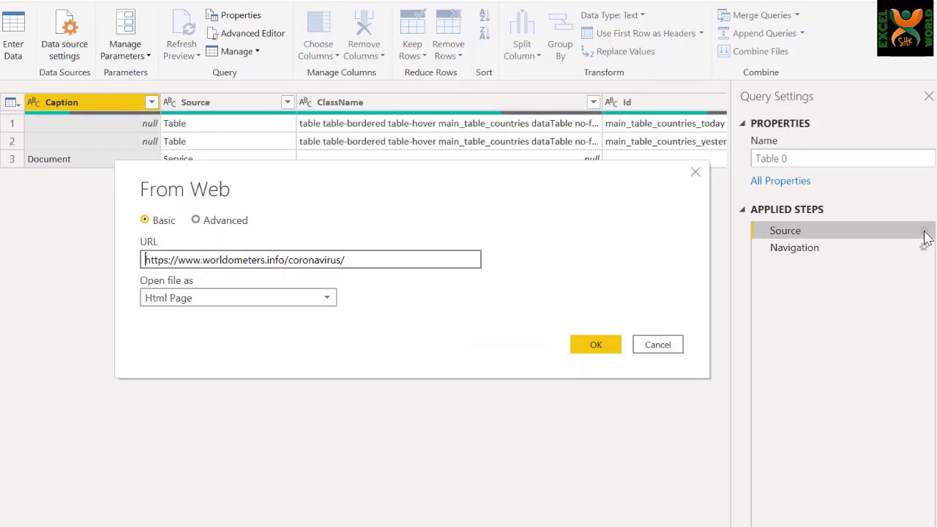
{"action": "left_click", "coordinate": [658, 344]}
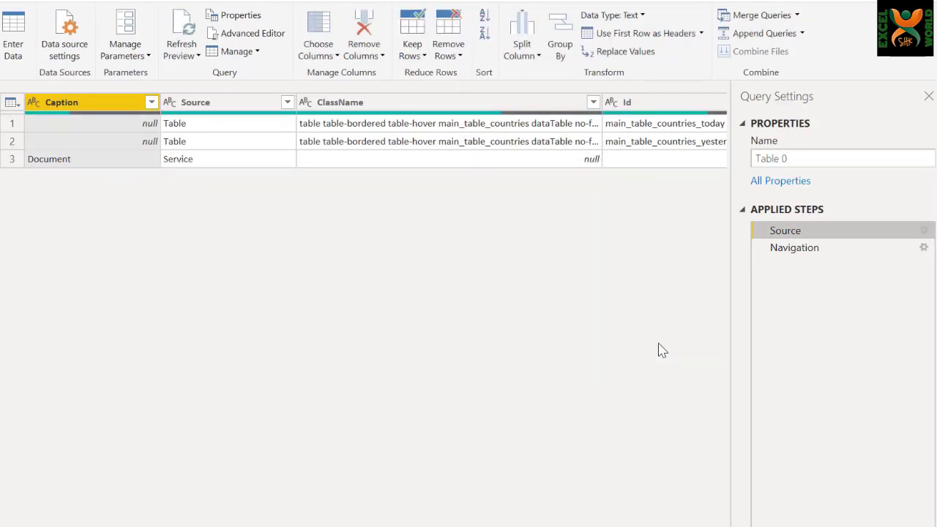
{"action": "left_click", "coordinate": [809, 253]}
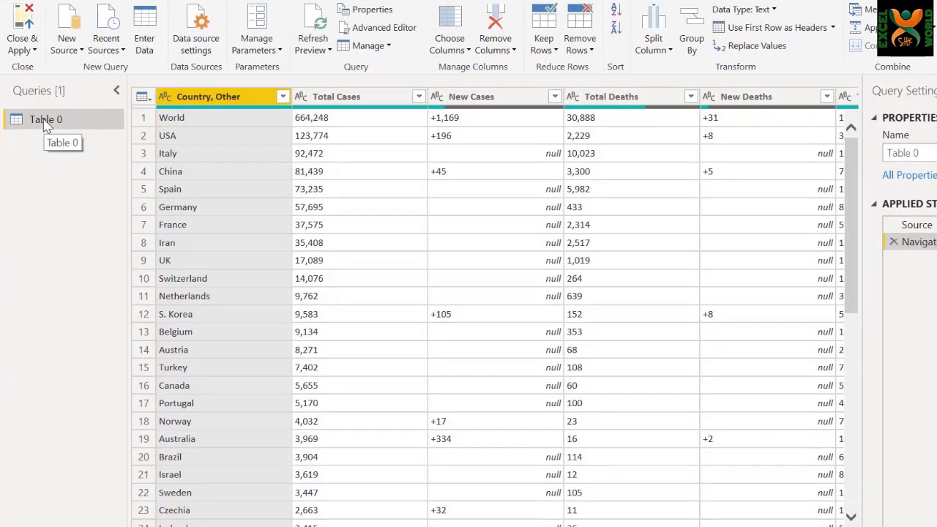
Step: Rename the Table 0 query as Today
{"action": "double_click", "coordinate": [45, 124]}
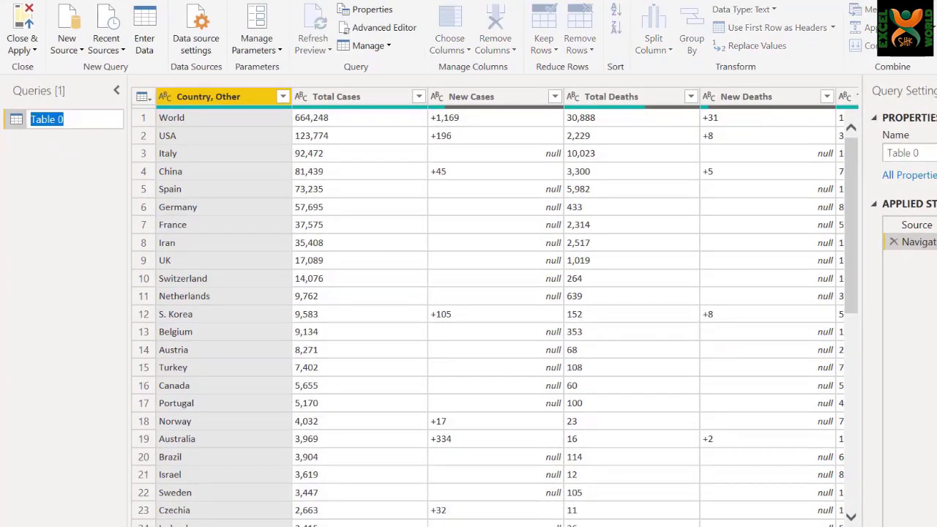
{"action": "type", "text": "Today"}
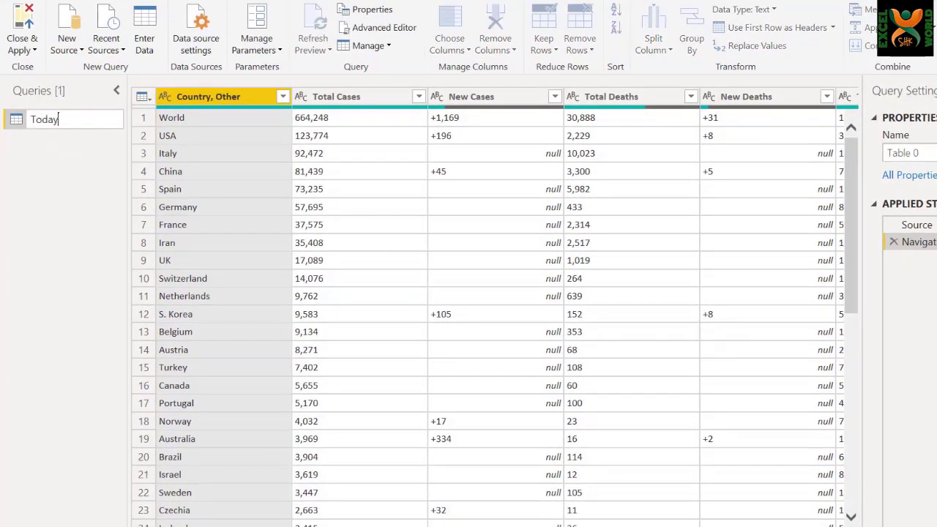
{"action": "key", "text": "Return"}
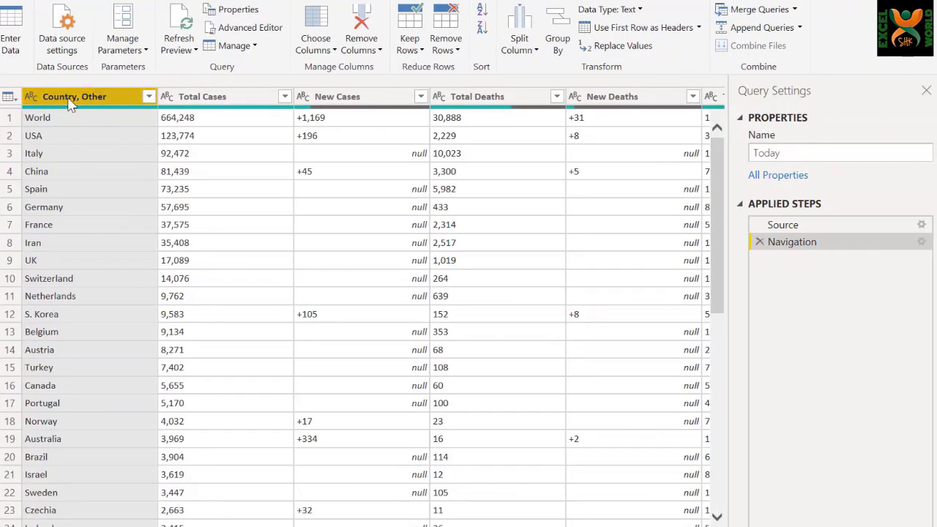
Step: Rename the "Country, Other" column as Country
{"action": "double_click", "coordinate": [70, 102]}
{"action": "left_click", "coordinate": [108, 97]}
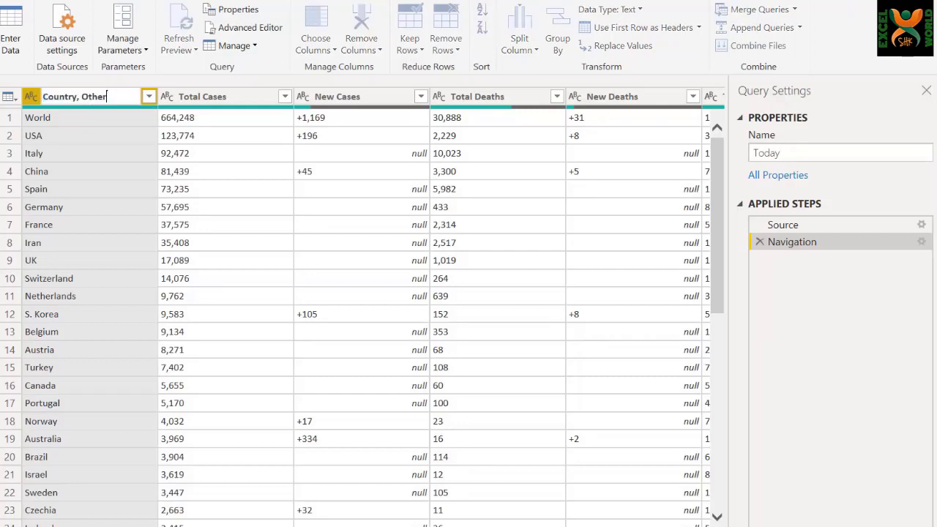
{"action": "key", "text": "BackSpace"}
{"action": "key", "text": "BackSpace"}
{"action": "key", "text": "BackSpace"}
{"action": "key", "text": "BackSpace"}
{"action": "key", "text": "BackSpace"}
{"action": "key", "text": "BackSpace"}
{"action": "key", "text": "BackSpace"}
{"action": "left_click", "coordinate": [183, 189]}
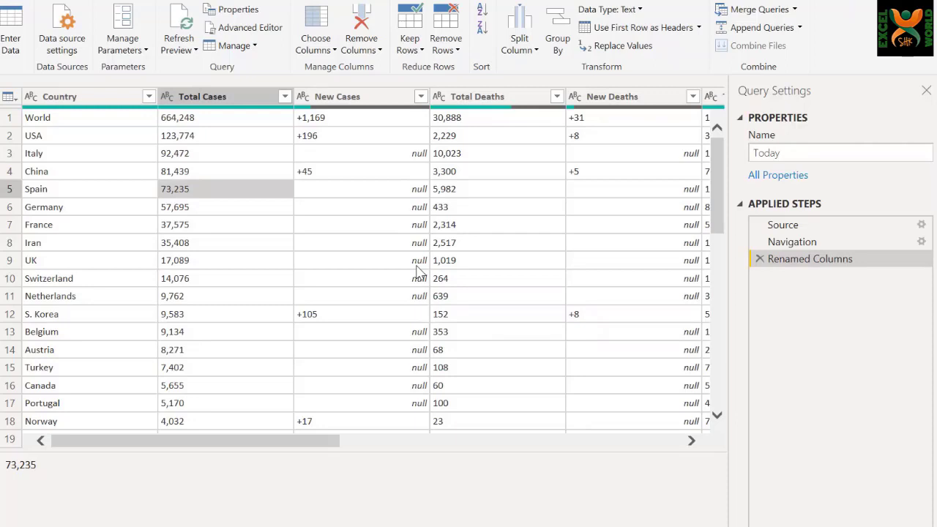
Step: Replace the null values in the New Cases column with 0
{"action": "right_click", "coordinate": [408, 154]}
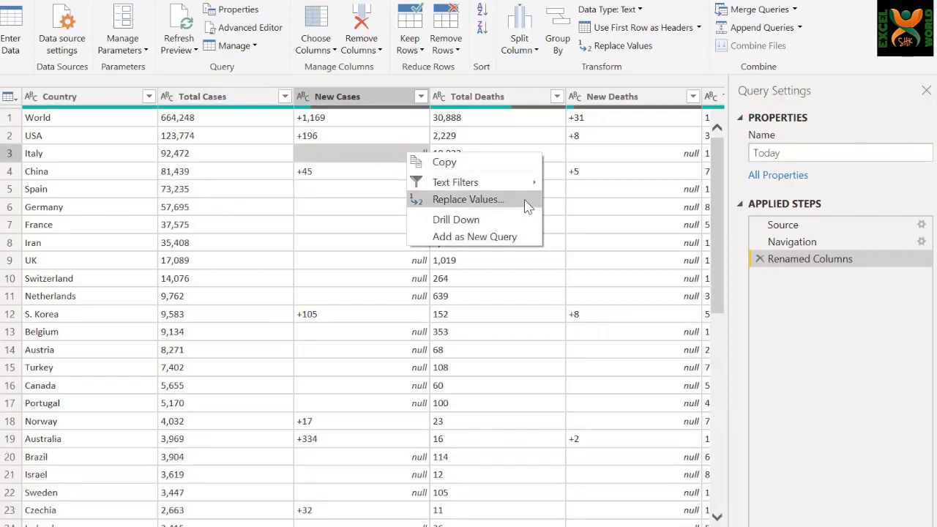
{"action": "left_click", "coordinate": [535, 206]}
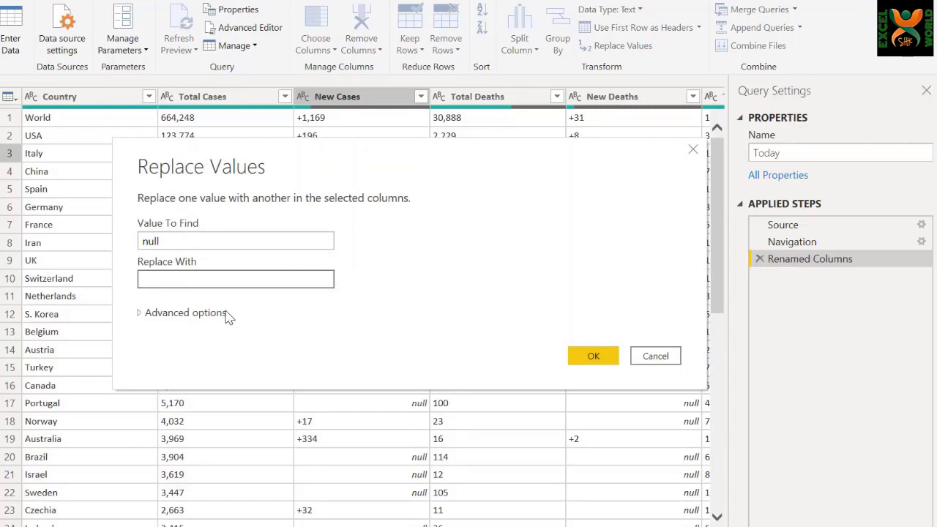
{"action": "left_click", "coordinate": [200, 240]}
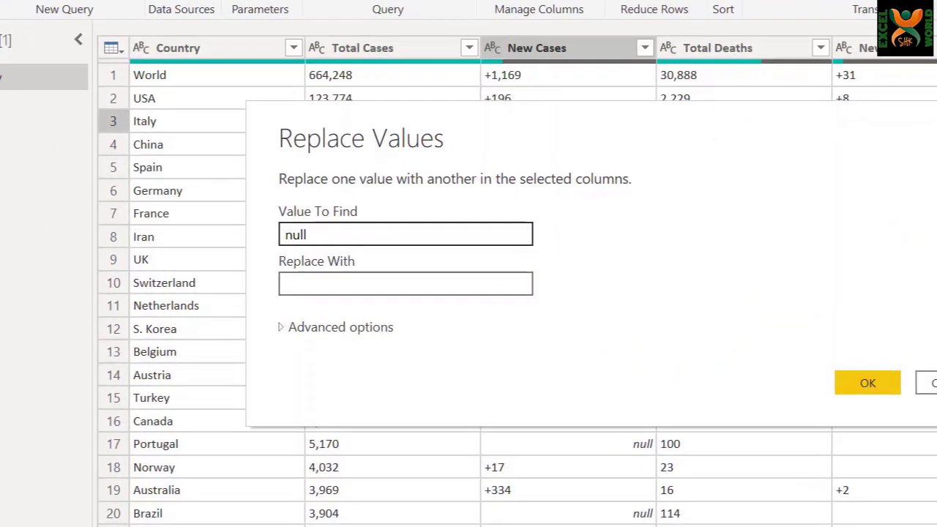
{"action": "key", "text": "Tab"}
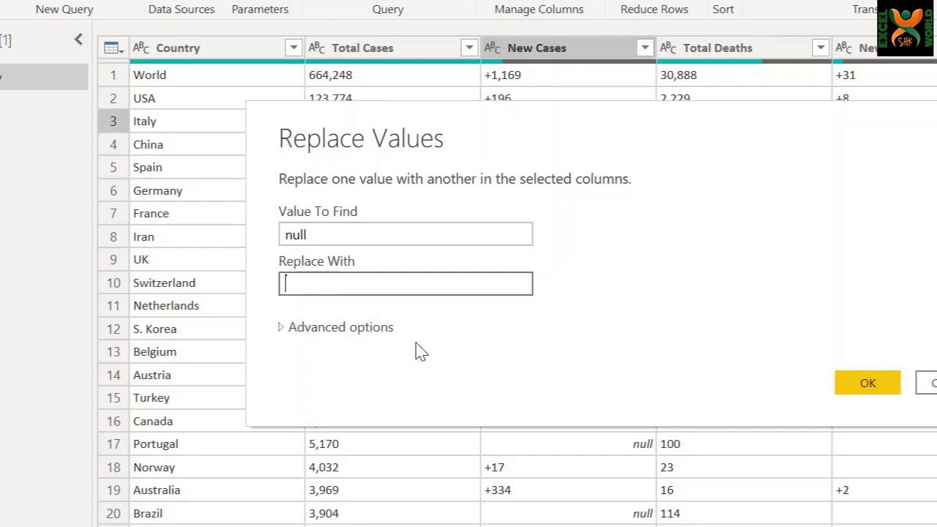
{"action": "left_click_drag", "start_coordinate": [537, 126], "coordinate": [335, 188]}
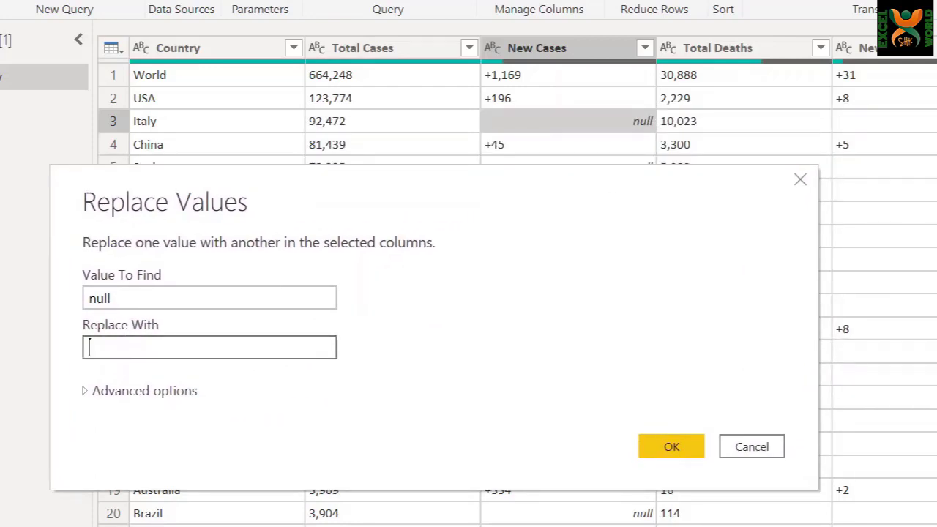
{"action": "type", "text": "0"}
{"action": "key", "text": "Return"}
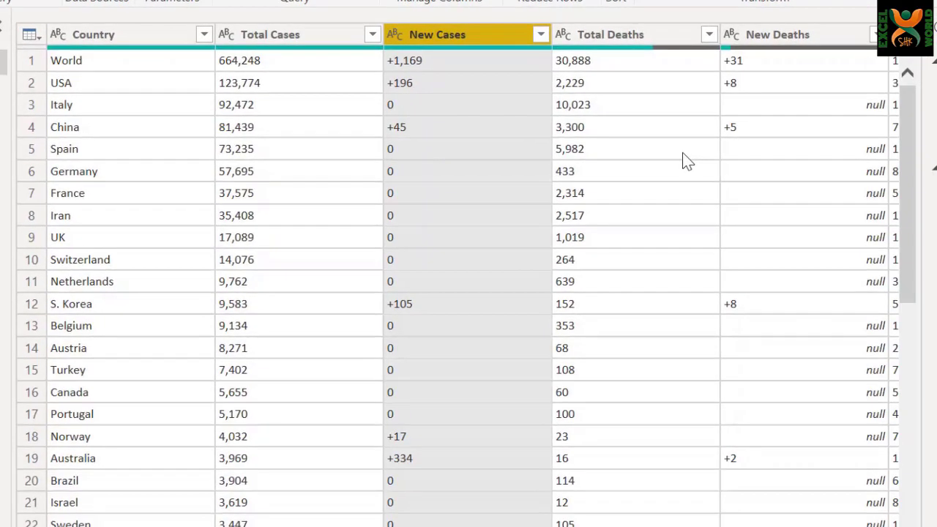
Step: Replace the blank values in the Total Deaths column with 0
{"action": "scroll", "coordinate": [682, 154], "scroll_direction": "down", "scroll_amount": 6}
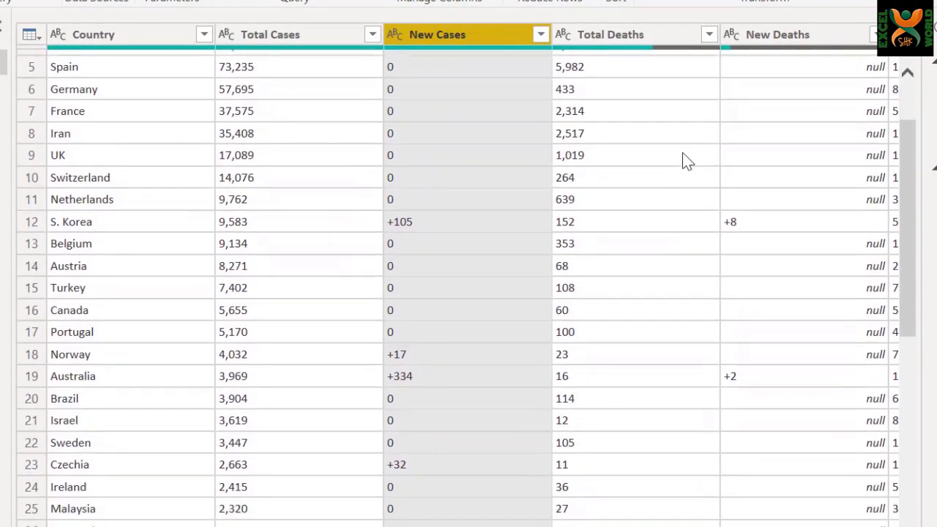
{"action": "scroll", "coordinate": [683, 155], "scroll_direction": "down", "scroll_amount": 9}
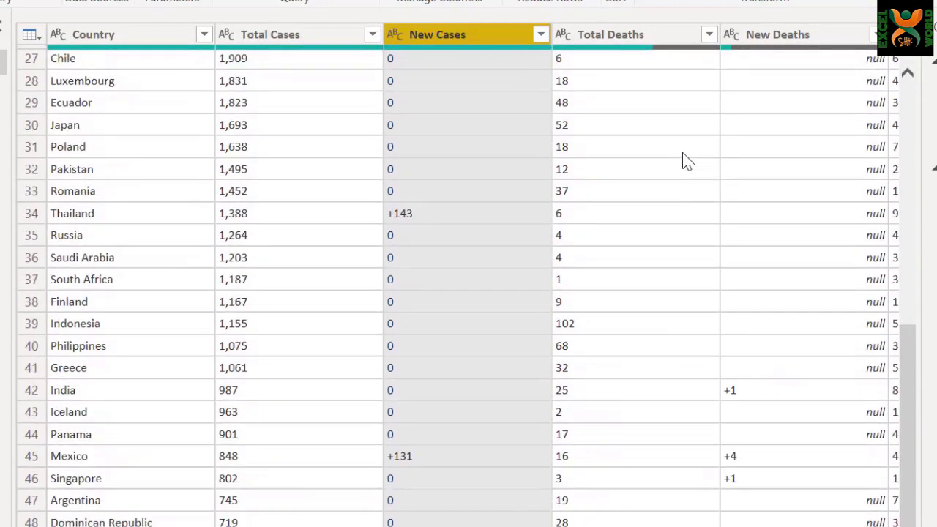
{"action": "scroll", "coordinate": [682, 161], "scroll_direction": "down", "scroll_amount": 6}
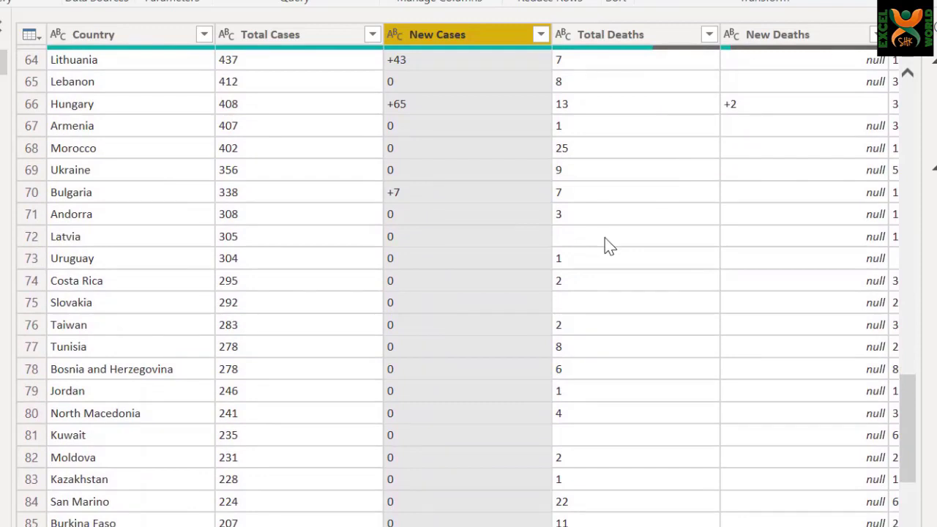
{"action": "right_click", "coordinate": [608, 243]}
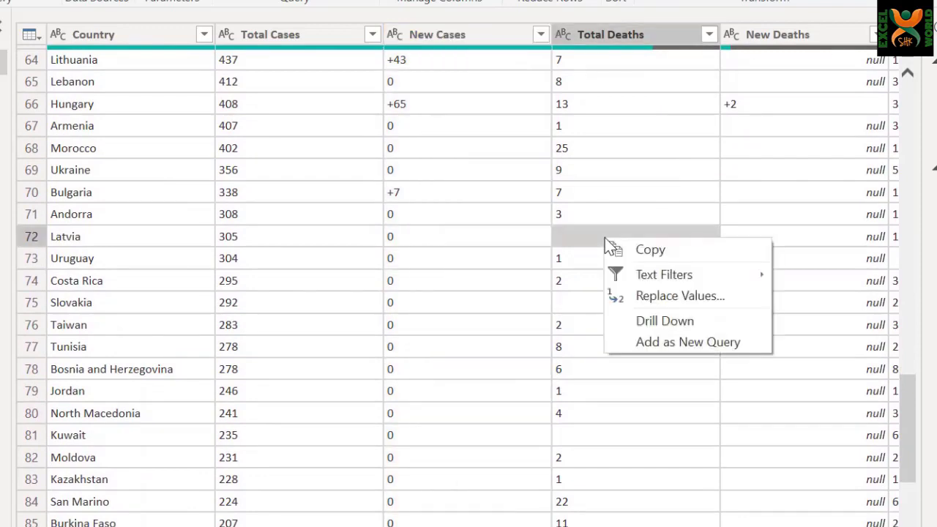
{"action": "left_click", "coordinate": [752, 295]}
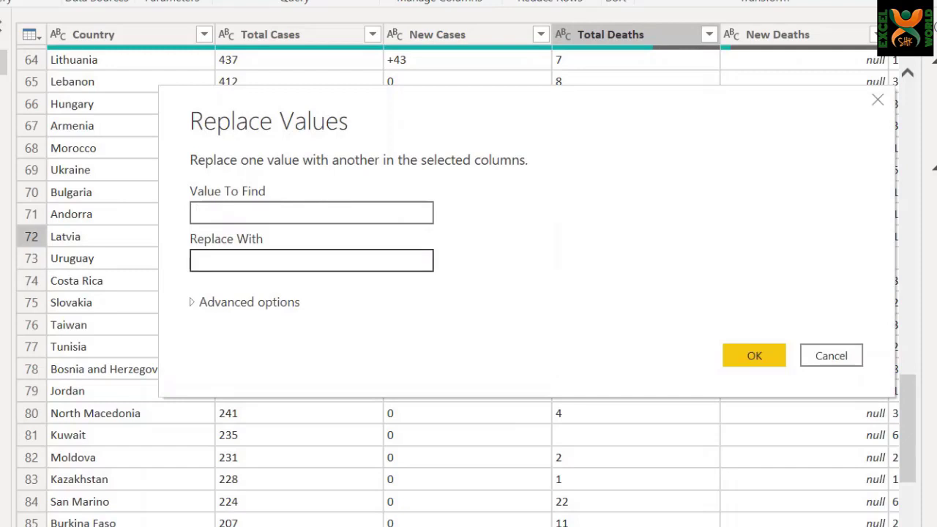
{"action": "left_click", "coordinate": [311, 260]}
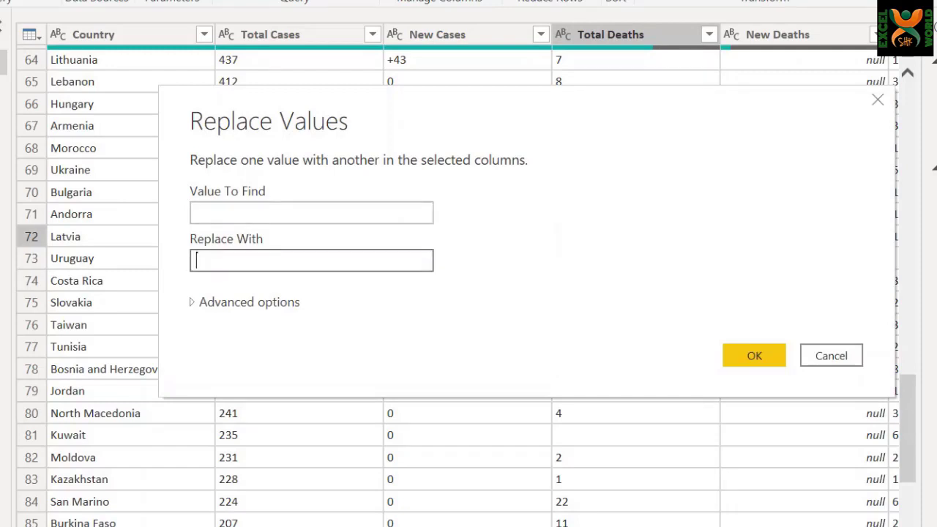
{"action": "type", "text": "0"}
{"action": "key", "text": "Return"}
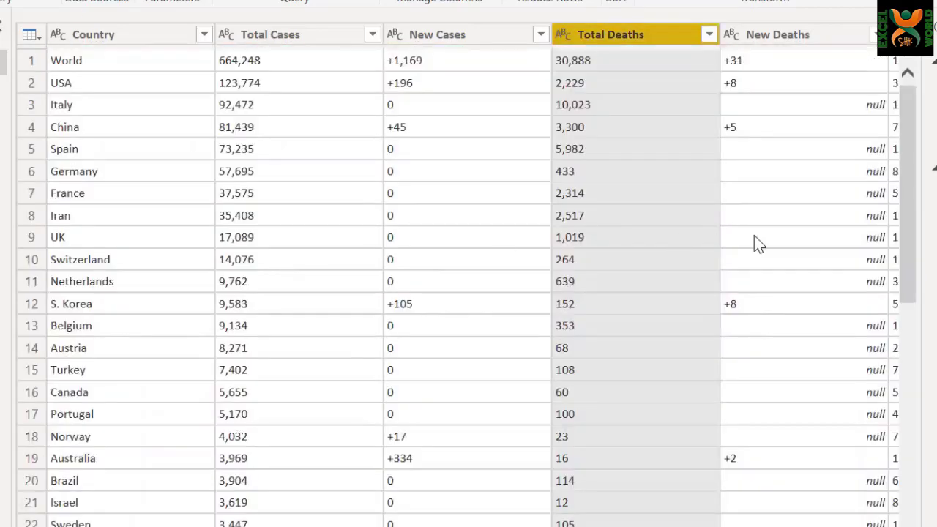
Step: Replace the null values in the New Deaths column with 0
{"action": "scroll", "coordinate": [755, 235], "scroll_direction": "right", "scroll_amount": 5}
{"action": "right_click", "coordinate": [834, 170]}
{"action": "left_click", "coordinate": [483, 186]}
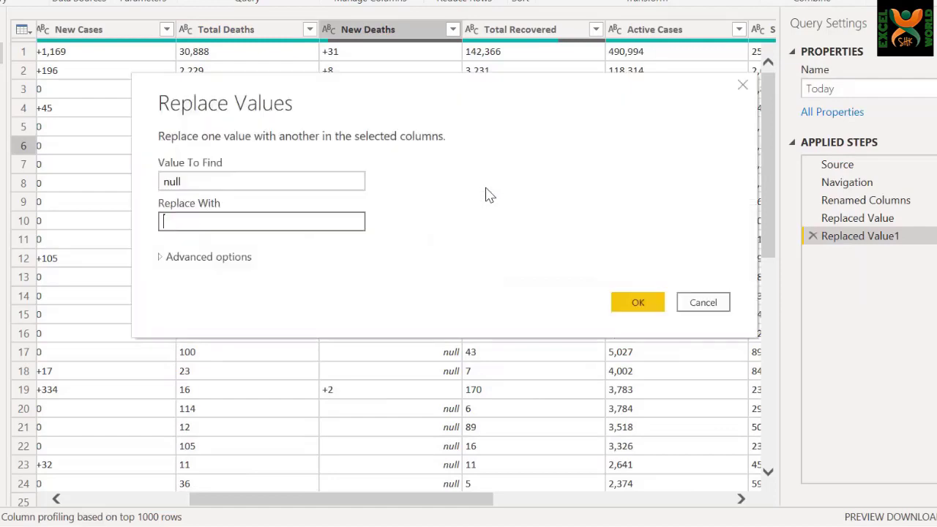
{"action": "type", "text": "0"}
{"action": "key", "text": "Return"}
Step: Replace the null values in the Total Recovered column with 0
{"action": "scroll", "coordinate": [487, 192], "scroll_direction": "down", "scroll_amount": 20}
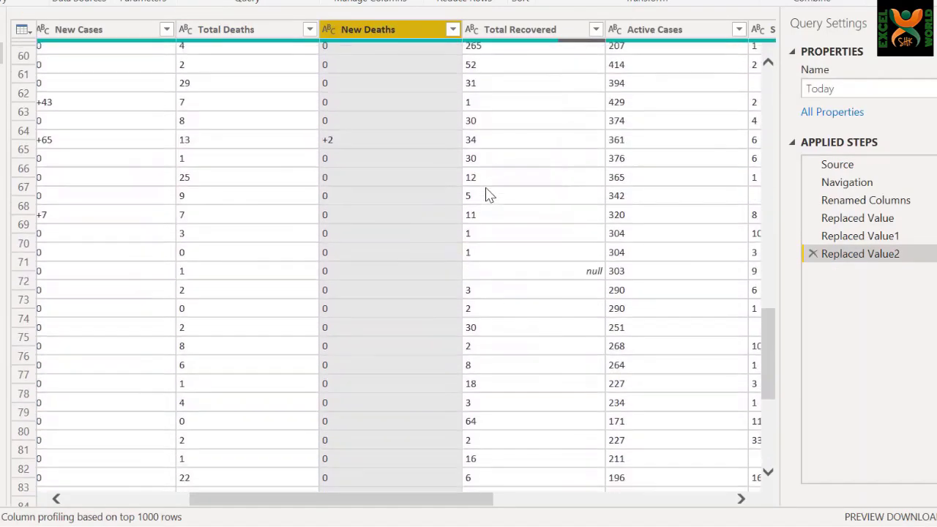
{"action": "scroll", "coordinate": [489, 194], "scroll_direction": "down", "scroll_amount": 8}
{"action": "right_click", "coordinate": [577, 209]}
{"action": "left_click", "coordinate": [615, 253]}
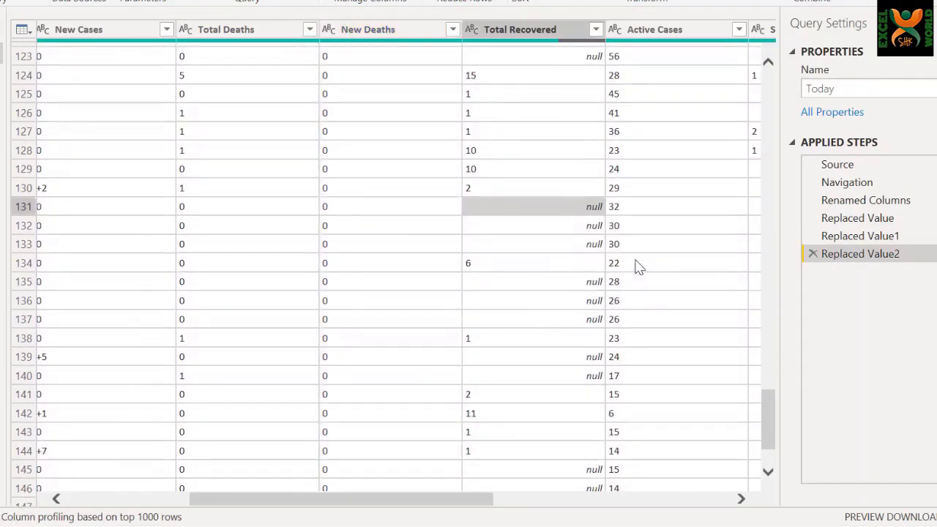
{"action": "type", "text": "0"}
{"action": "key", "text": "Return"}
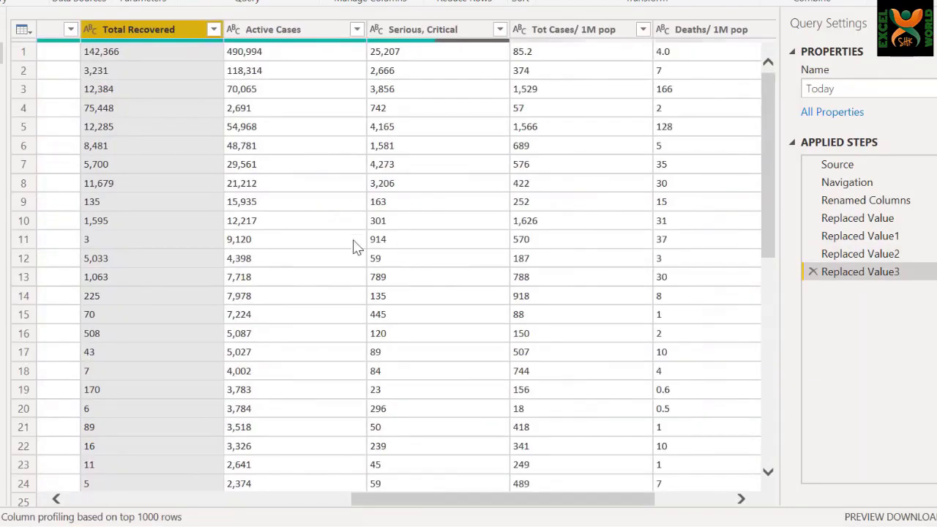
Step: Replace the null values in the "Serious, Critical" column with 0
{"action": "scroll", "coordinate": [353, 246], "scroll_direction": "down", "scroll_amount": 6}
{"action": "scroll", "coordinate": [352, 246], "scroll_direction": "down", "scroll_amount": 6}
{"action": "scroll", "coordinate": [265, 341], "scroll_direction": "down", "scroll_amount": 18}
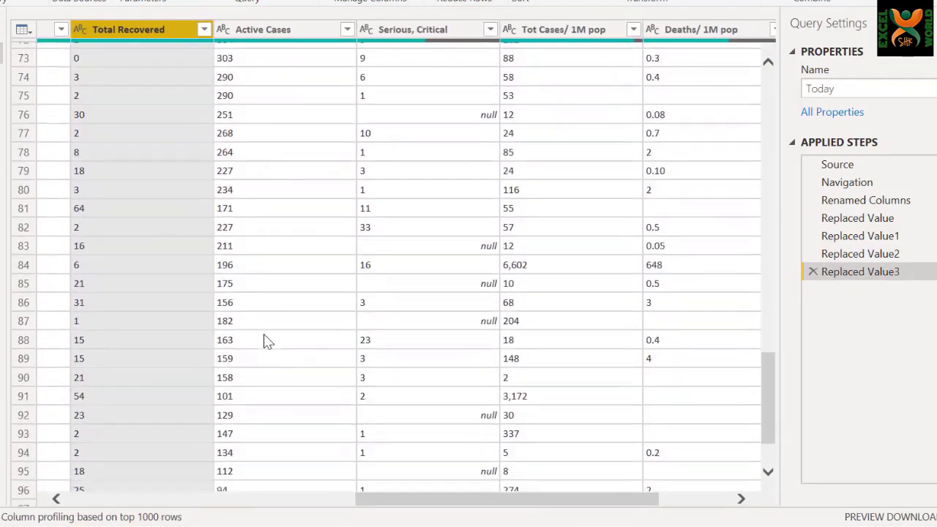
{"action": "scroll", "coordinate": [266, 341], "scroll_direction": "down", "scroll_amount": 17}
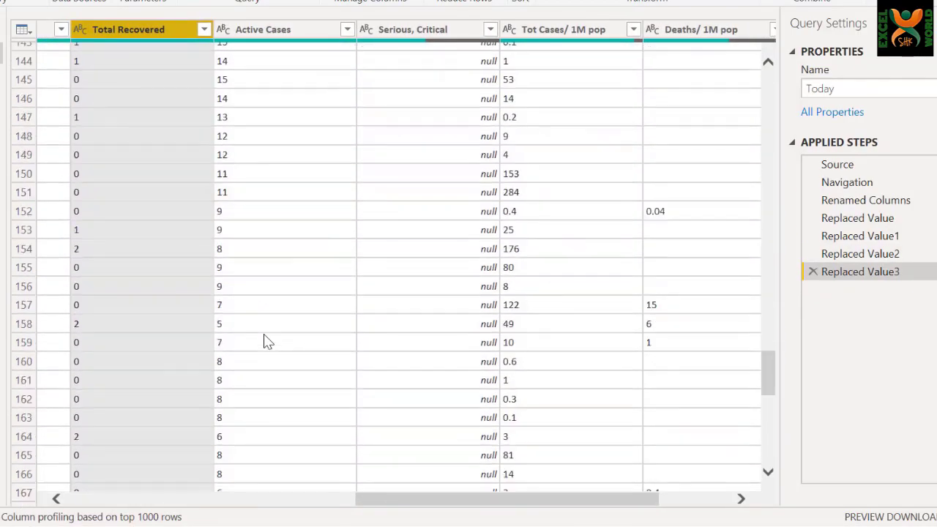
{"action": "right_click", "coordinate": [444, 117]}
{"action": "left_click", "coordinate": [521, 163]}
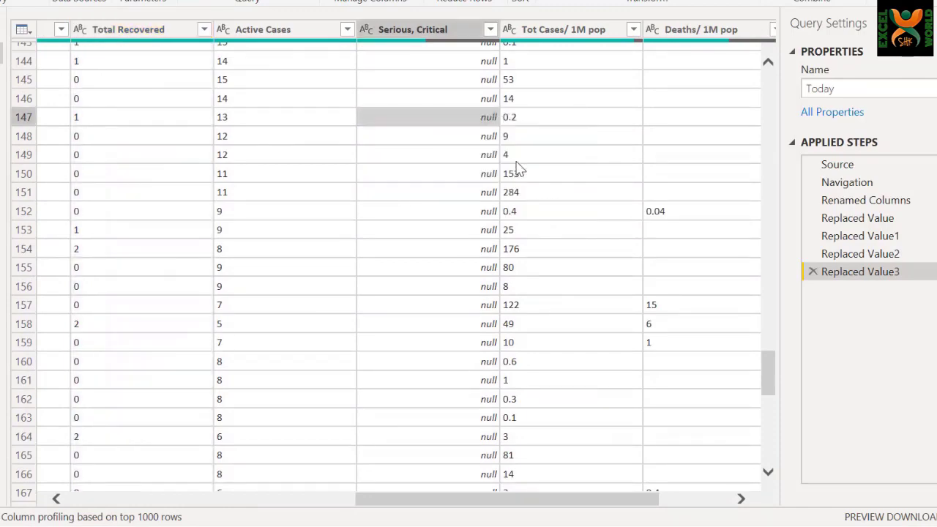
{"action": "type", "text": "0"}
{"action": "key", "text": "Return"}
Step: Replace the null values in the Tot Cases/ 1M pop column with 0
{"action": "scroll", "coordinate": [581, 266], "scroll_direction": "down", "scroll_amount": 16}
{"action": "scroll", "coordinate": [456, 69], "scroll_direction": "right", "scroll_amount": 2}
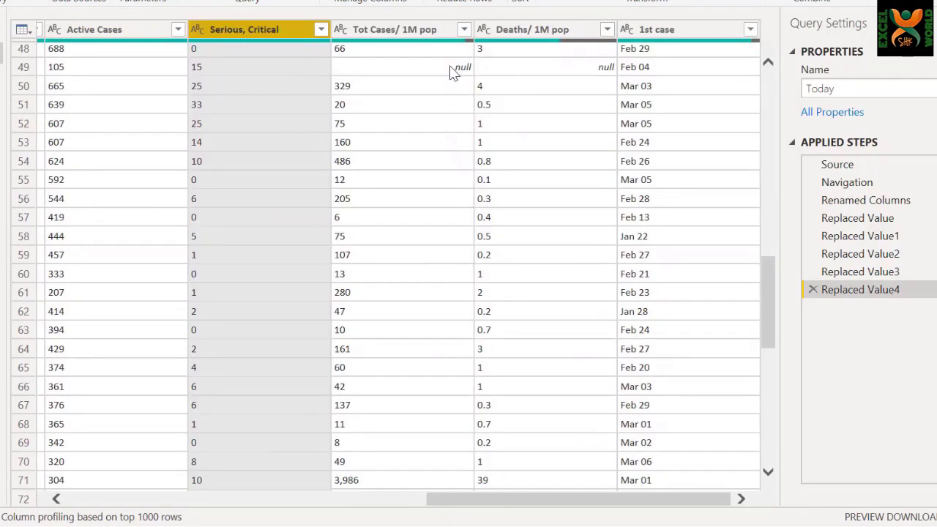
{"action": "right_click", "coordinate": [453, 66]}
{"action": "left_click", "coordinate": [513, 117]}
{"action": "type", "text": "0"}
{"action": "key", "text": "Return"}
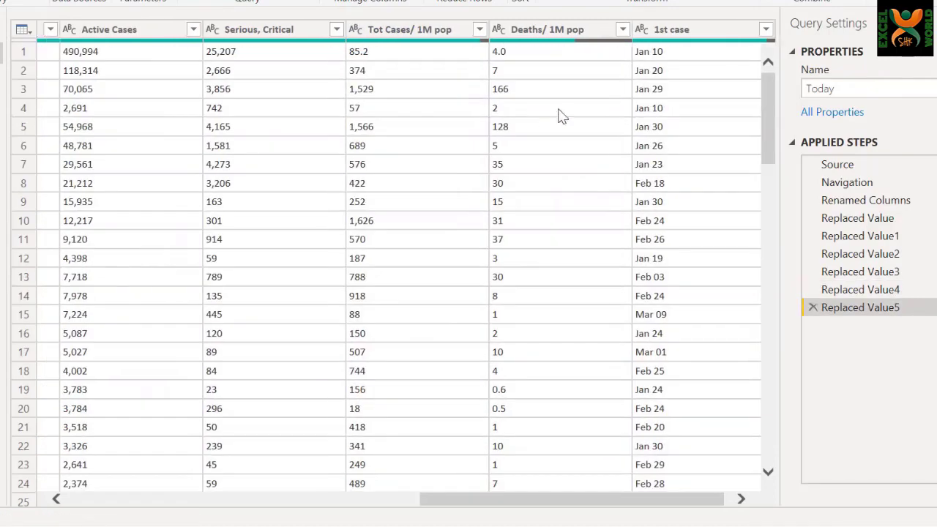
Step: Replace the null values in the Deaths/ 1M pop column with 0
{"action": "scroll", "coordinate": [611, 115], "scroll_direction": "down", "scroll_amount": 5}
{"action": "scroll", "coordinate": [611, 116], "scroll_direction": "down", "scroll_amount": 4}
{"action": "right_click", "coordinate": [606, 434]}
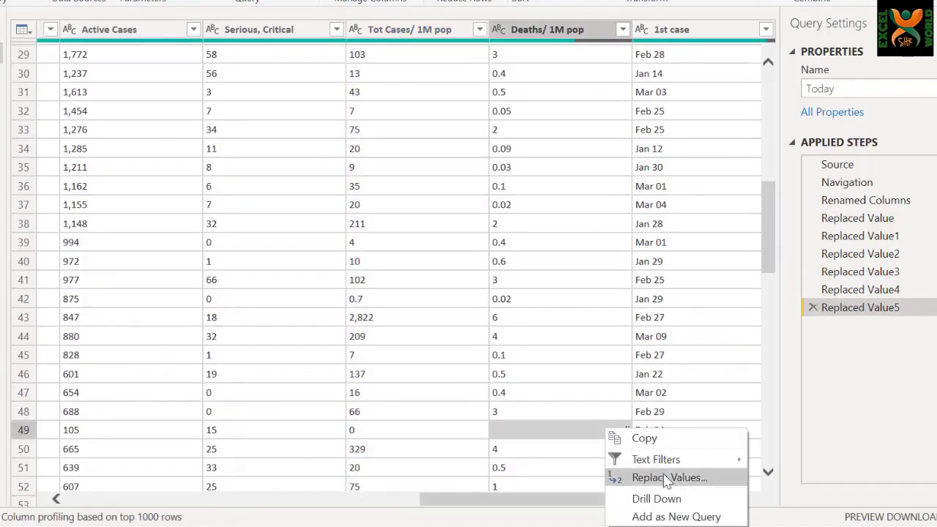
{"action": "left_click", "coordinate": [662, 477]}
{"action": "type", "text": "0"}
{"action": "key", "text": "Return"}
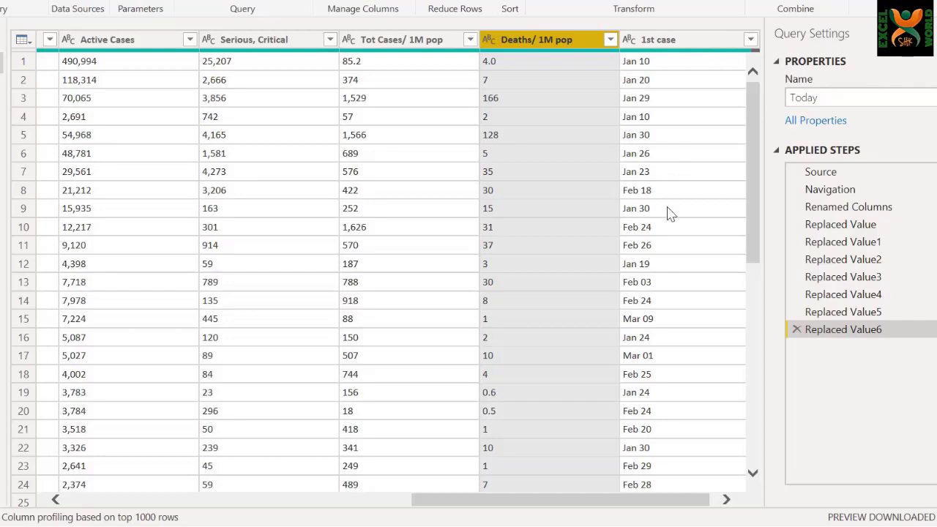
Step: Remove the World summary row by deleting 1 row from the top of the table
{"action": "scroll", "coordinate": [667, 212], "scroll_direction": "right", "scroll_amount": 1}
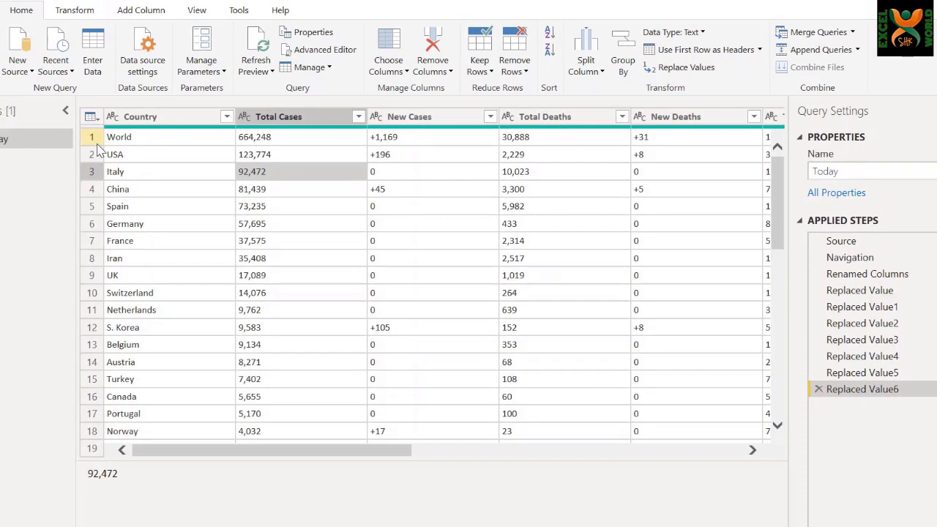
{"action": "left_click", "coordinate": [148, 142]}
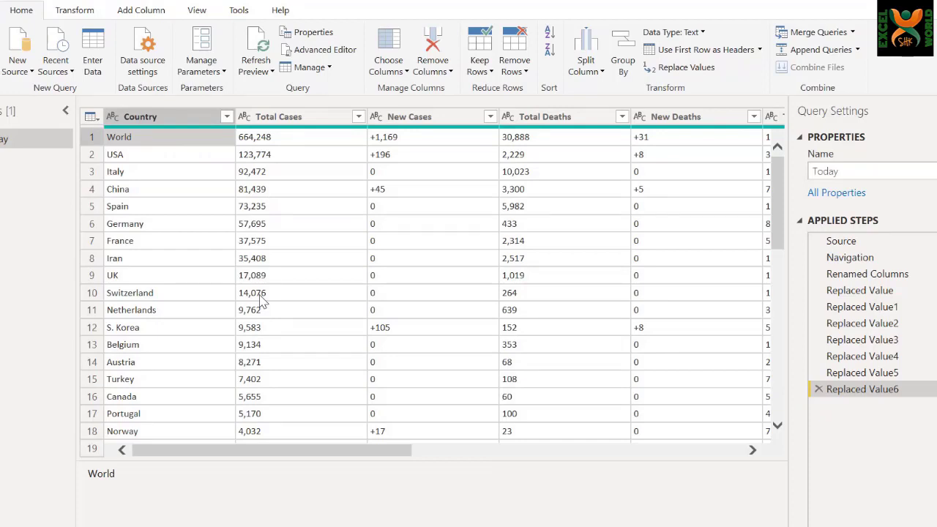
{"action": "scroll", "coordinate": [260, 300], "scroll_direction": "down", "scroll_amount": 20}
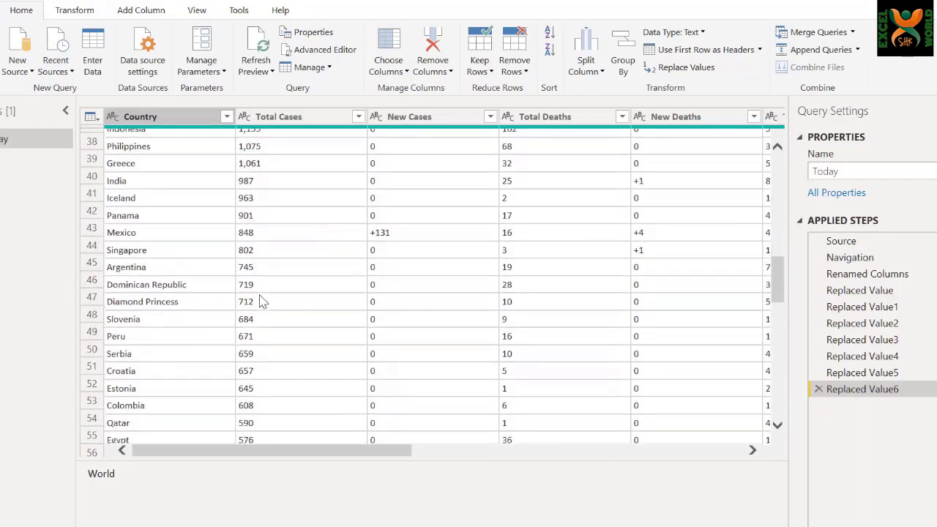
{"action": "scroll", "coordinate": [261, 300], "scroll_direction": "down", "scroll_amount": 18}
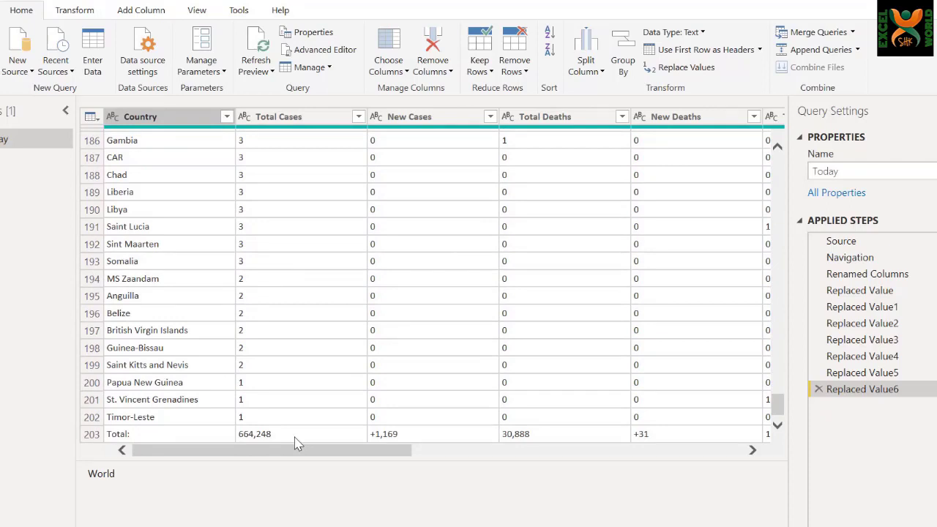
{"action": "left_click", "coordinate": [398, 210]}
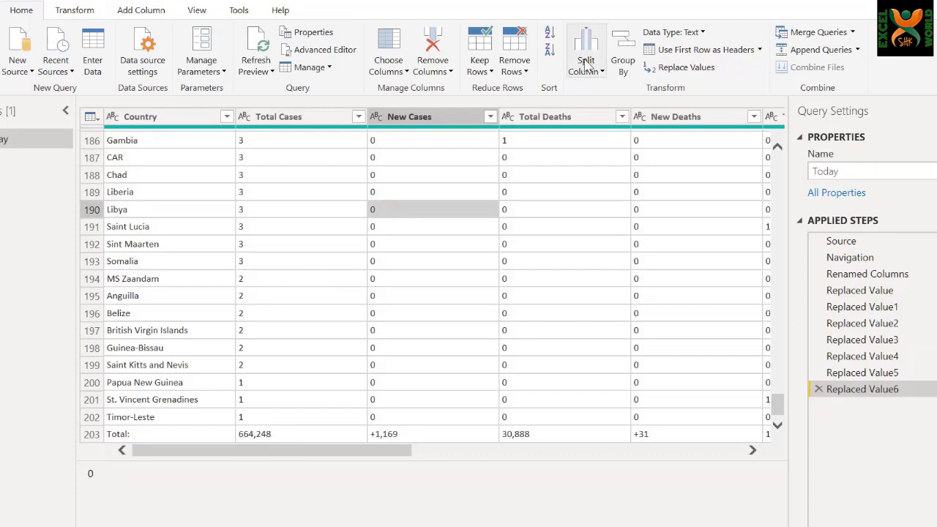
{"action": "left_click", "coordinate": [528, 73]}
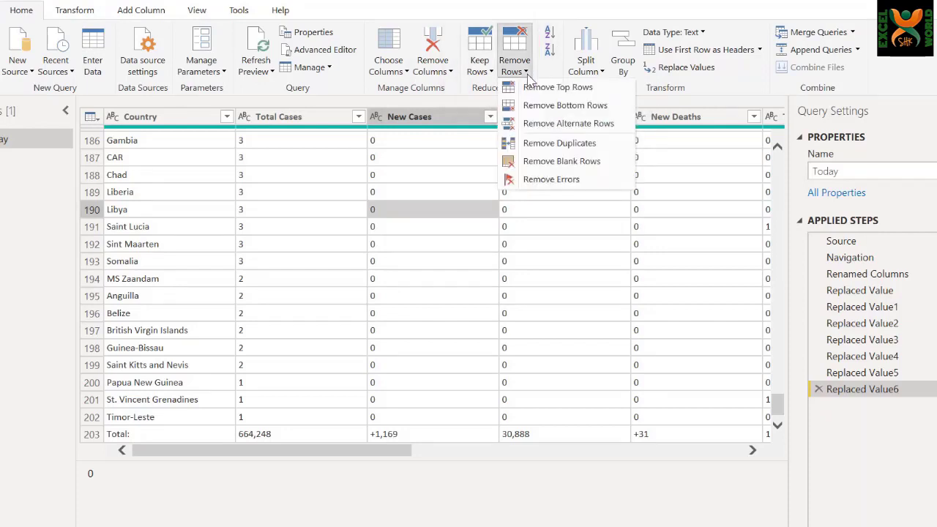
{"action": "left_click", "coordinate": [573, 91]}
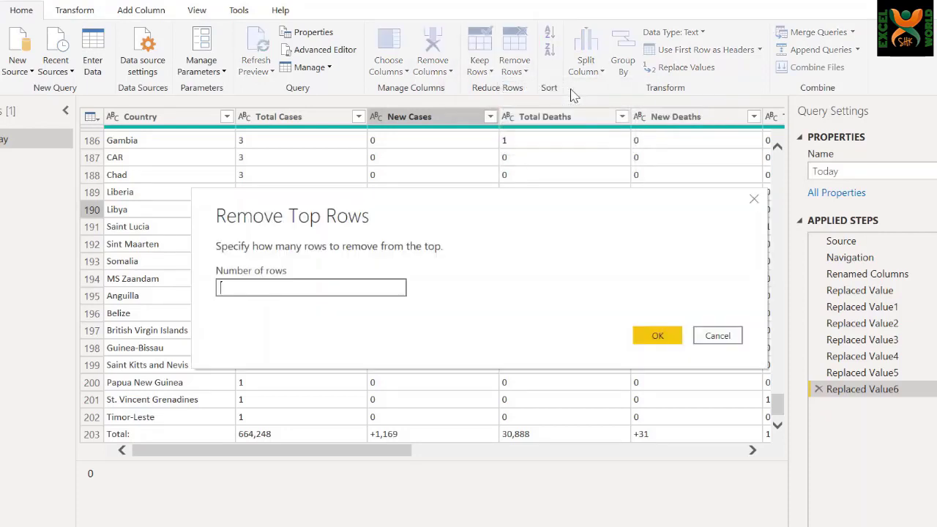
{"action": "type", "text": "1"}
{"action": "key", "text": "Return"}
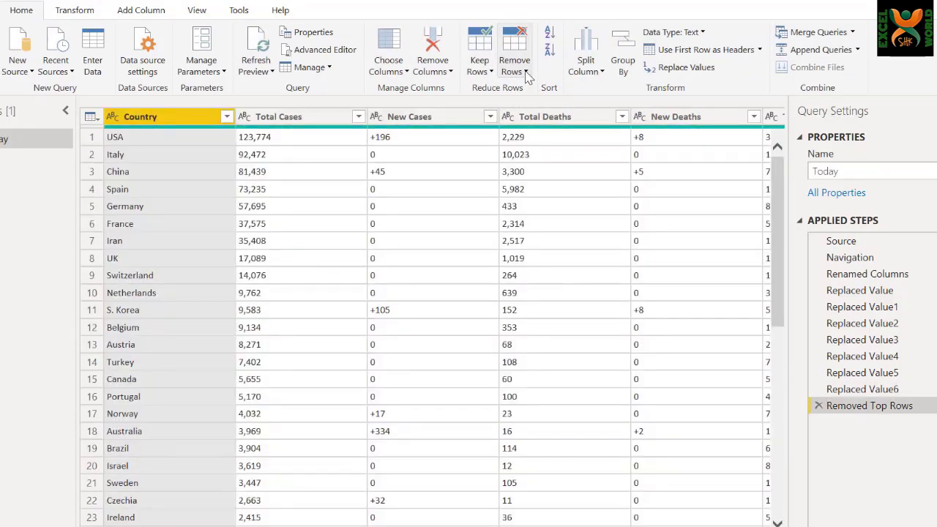
Step: Remove the Total: summary row by deleting 1 row from the bottom of the table
{"action": "left_click", "coordinate": [525, 74]}
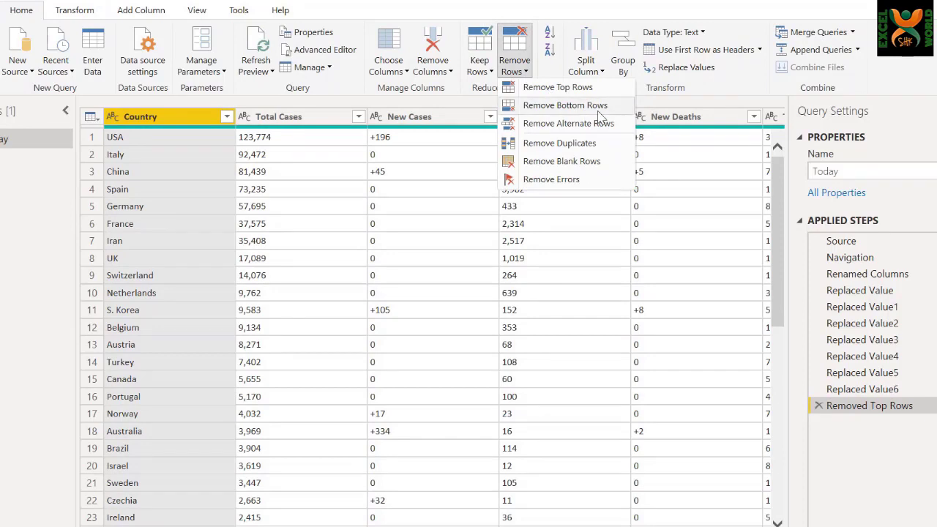
{"action": "left_click", "coordinate": [565, 106]}
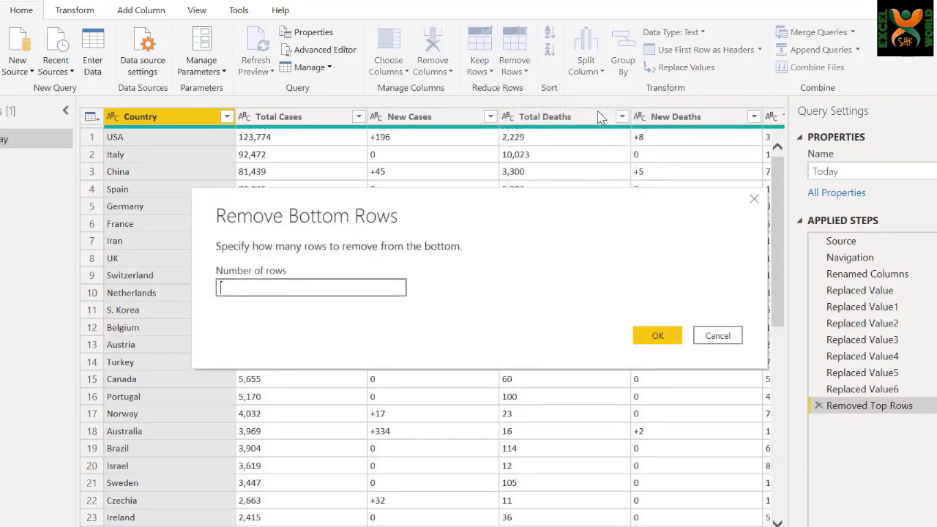
{"action": "type", "text": "1"}
{"action": "key", "text": "Return"}
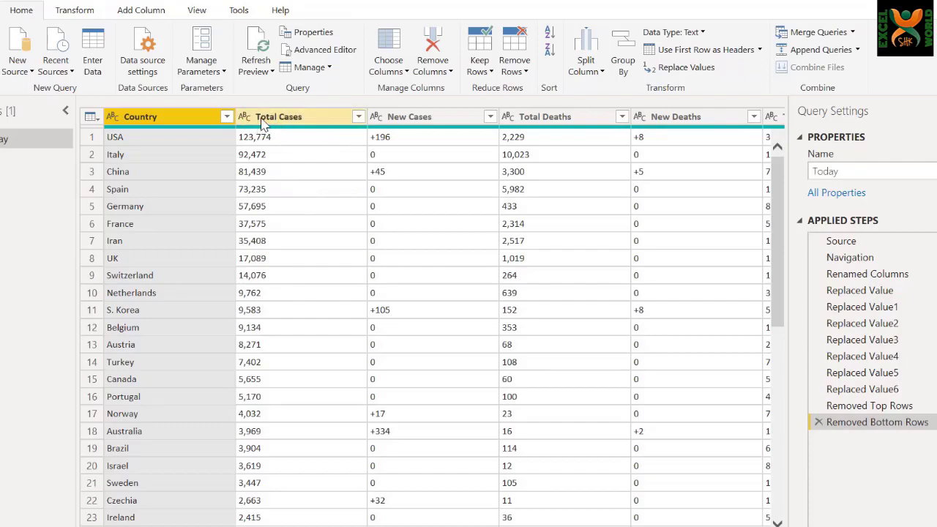
Step: Change the data type of the Total Cases column to Whole Number
{"action": "left_click", "coordinate": [277, 172]}
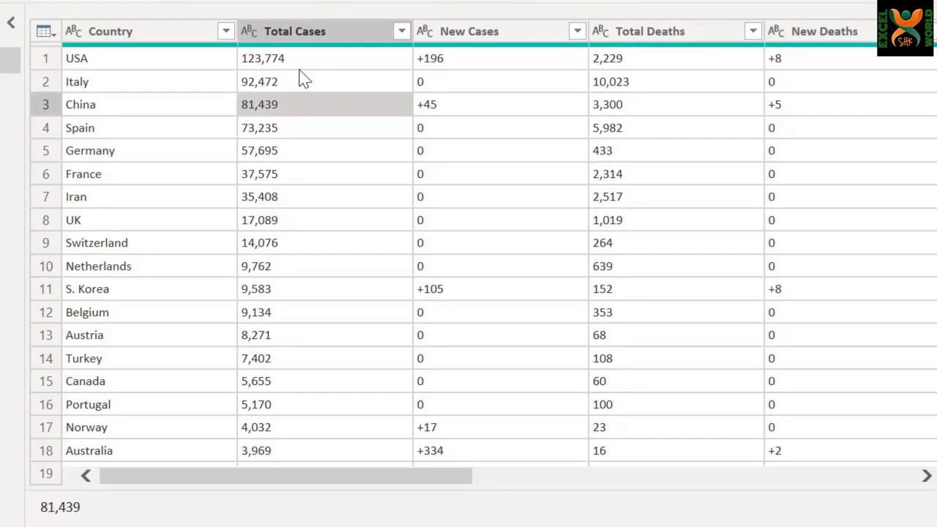
{"action": "left_click", "coordinate": [273, 74]}
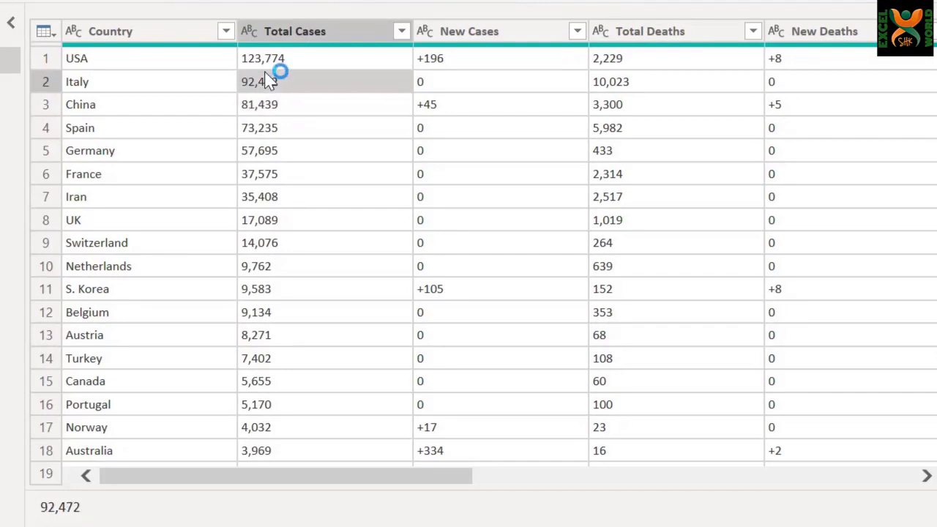
{"action": "left_click", "coordinate": [248, 32]}
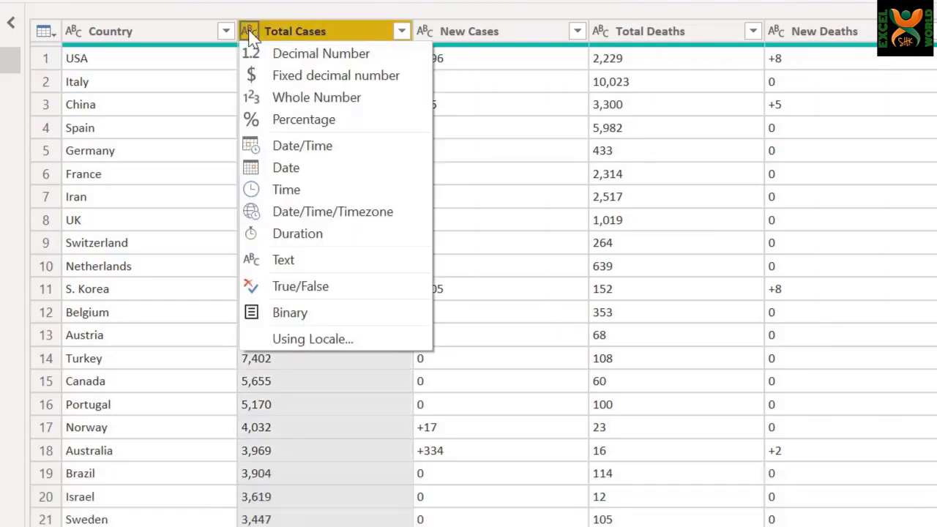
{"action": "left_click", "coordinate": [379, 105]}
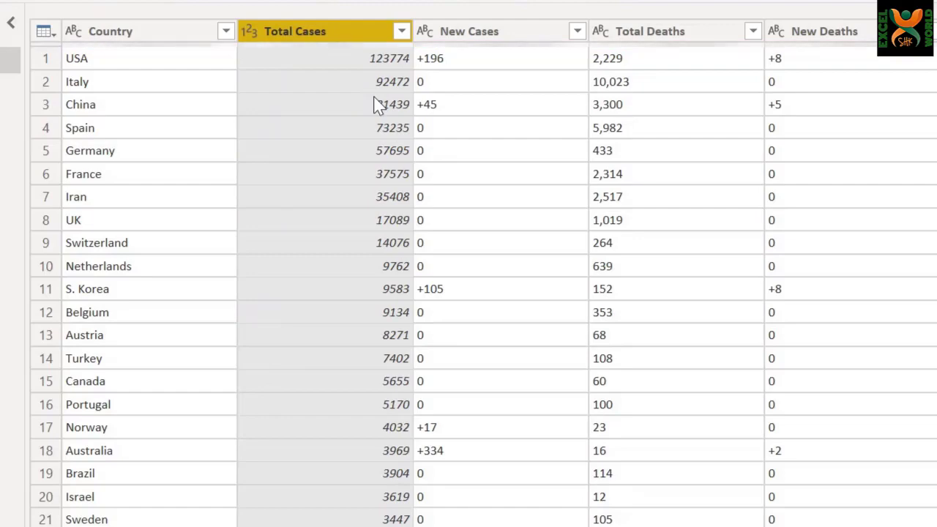
Step: Change the data type of the New Cases, Total Deaths and New Deaths columns to Whole Number
{"action": "left_click", "coordinate": [424, 32]}
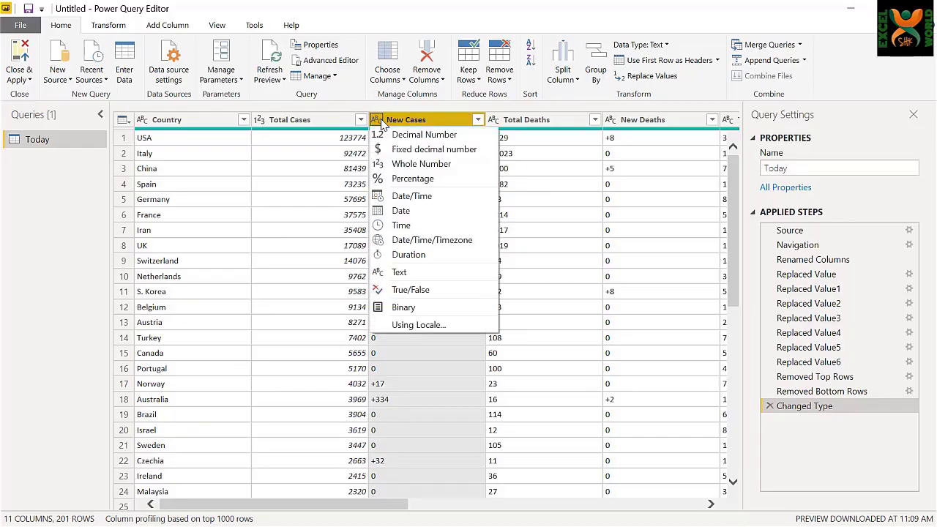
{"action": "left_click", "coordinate": [420, 163]}
{"action": "left_click", "coordinate": [492, 119]}
{"action": "left_click", "coordinate": [541, 164]}
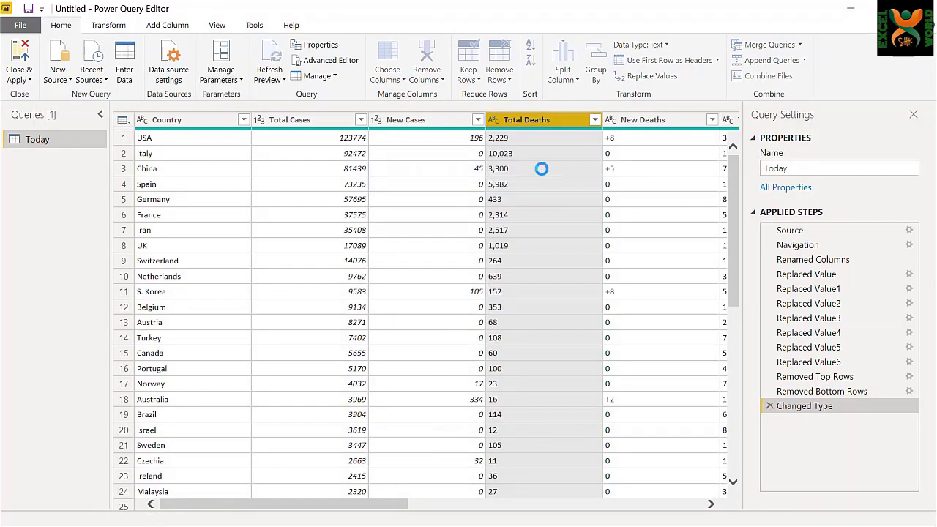
{"action": "left_click", "coordinate": [270, 120]}
{"action": "left_click", "coordinate": [220, 163]}
Step: Change the Total Recovered, Active Cases and "Serious, Critical" columns to the Whole Number data type
{"action": "left_click", "coordinate": [388, 168]}
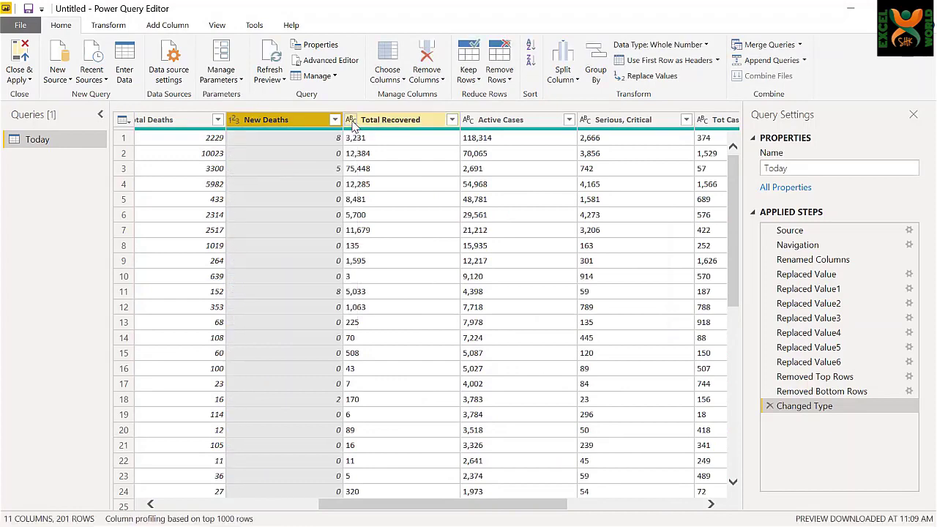
{"action": "left_click", "coordinate": [467, 119]}
{"action": "left_click", "coordinate": [505, 164]}
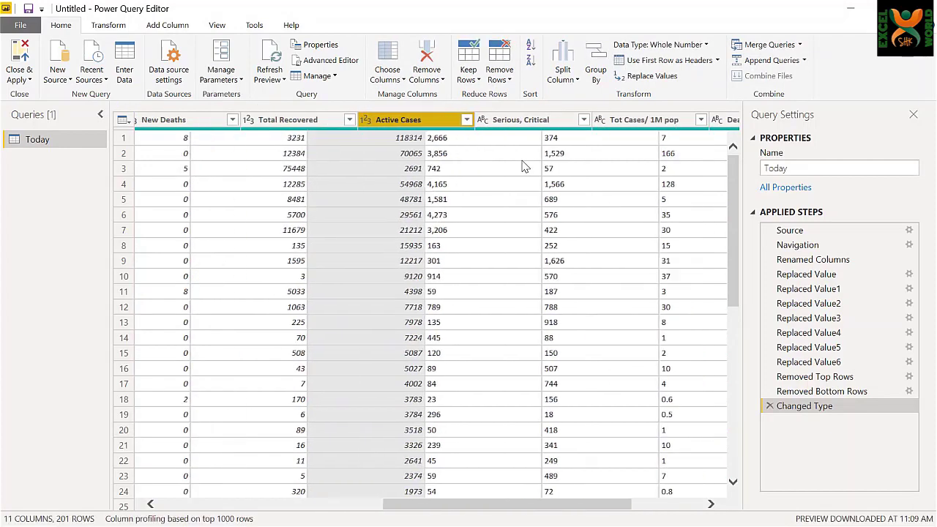
{"action": "left_click", "coordinate": [296, 120]}
{"action": "left_click", "coordinate": [328, 163]}
Step: Set the Tot Cases/ 1M pop and Deaths/ 1M pop columns to Whole Number and the 1st case column to Date
{"action": "left_click", "coordinate": [412, 121]}
{"action": "left_click", "coordinate": [439, 164]}
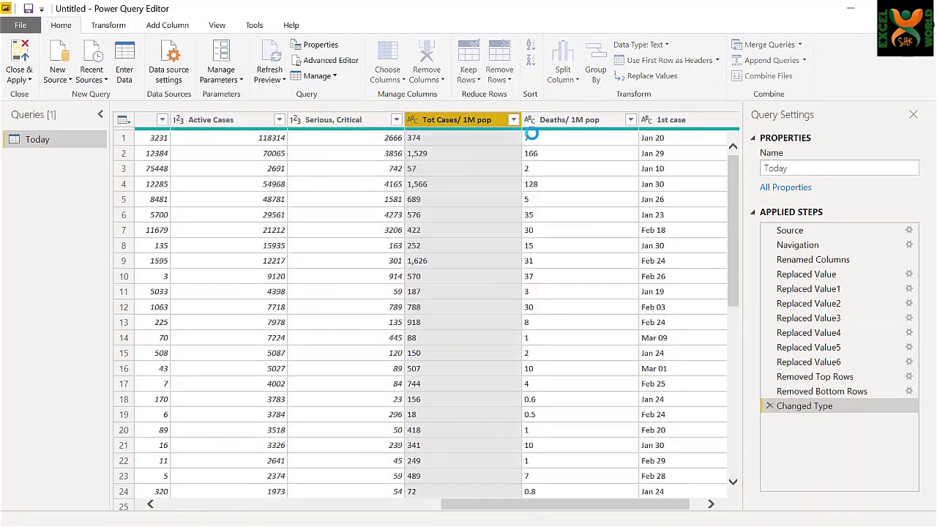
{"action": "left_click", "coordinate": [531, 122]}
{"action": "left_click", "coordinate": [575, 164]}
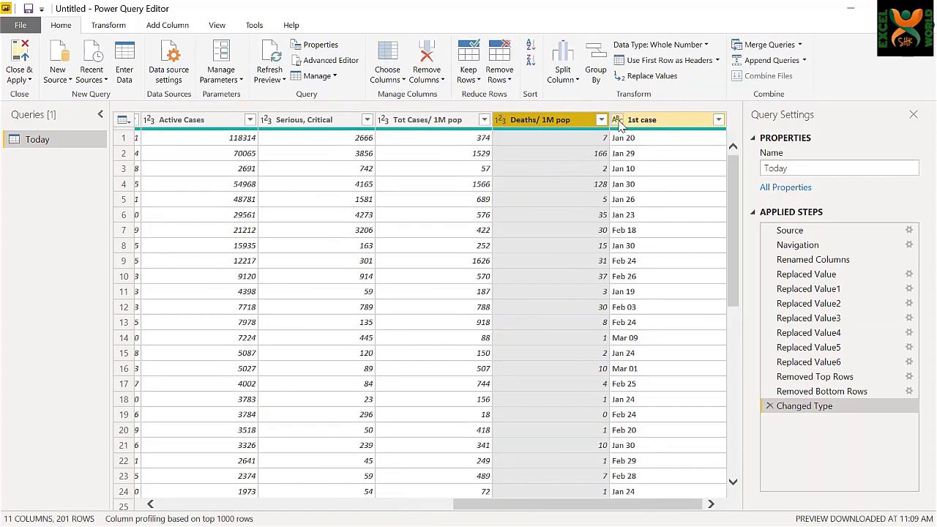
{"action": "left_click", "coordinate": [619, 124]}
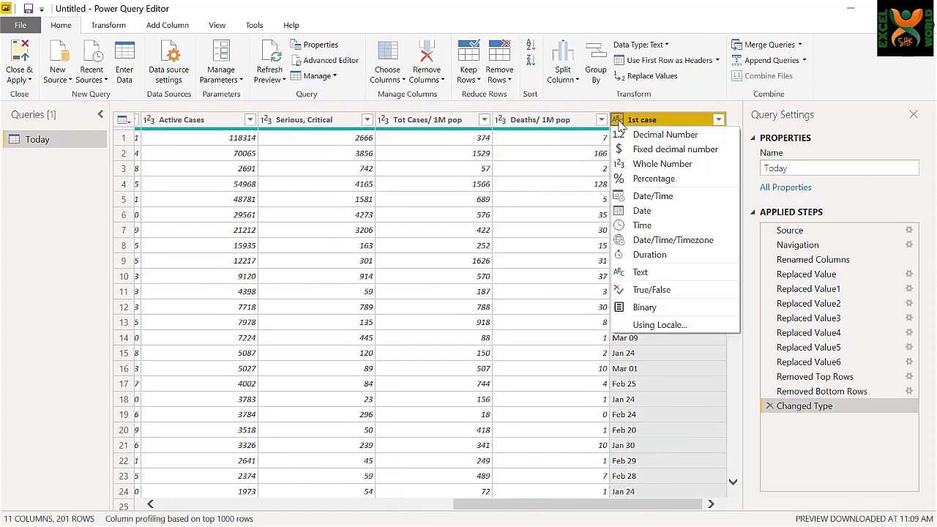
{"action": "left_click", "coordinate": [678, 202]}
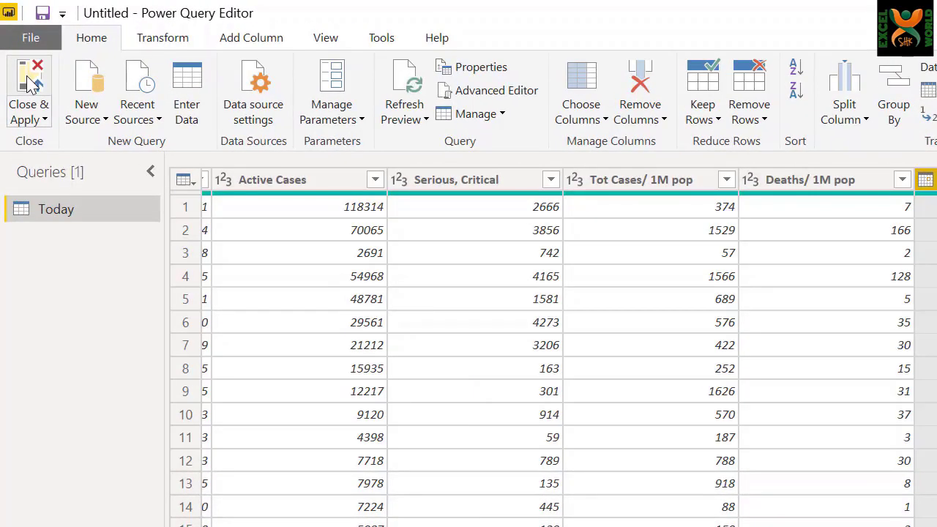
Step: Close the query editor with its changes applied and display the loaded Today table in Data view across to the 1st case column
{"action": "left_click", "coordinate": [30, 85]}
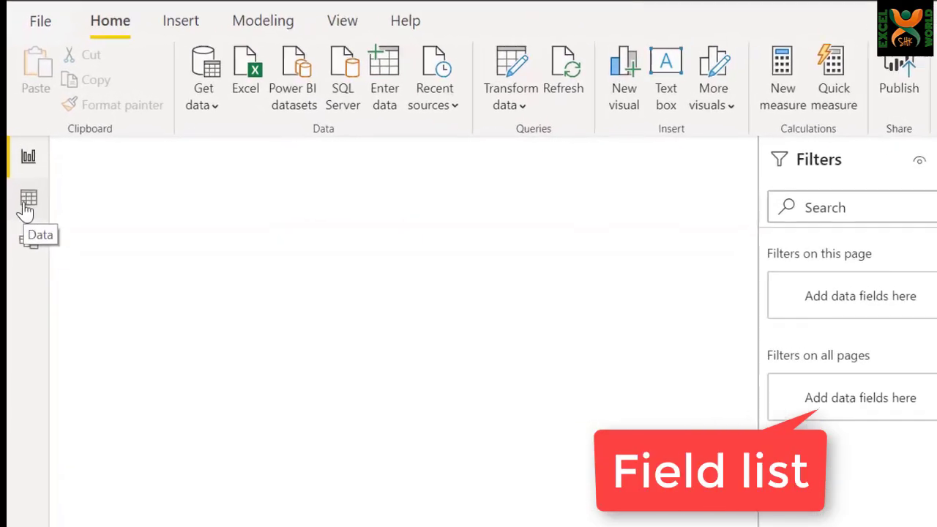
{"action": "left_click", "coordinate": [30, 209]}
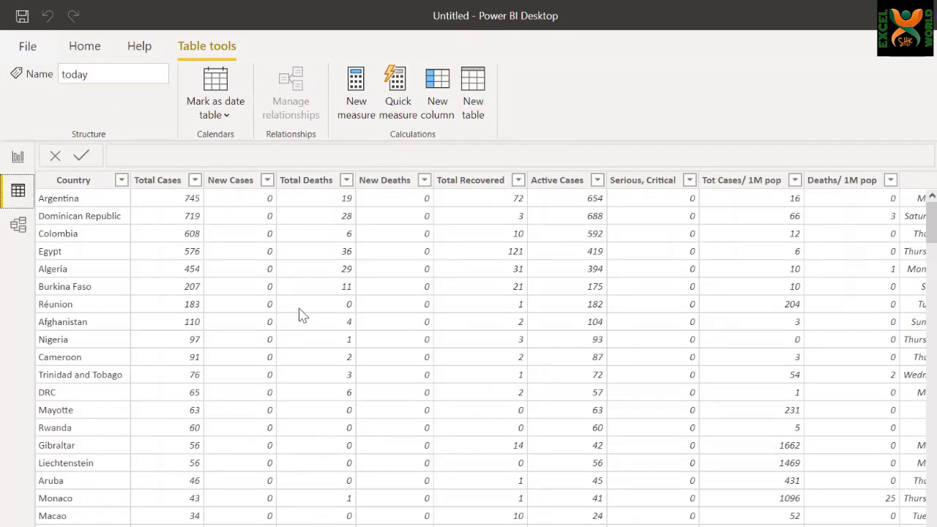
{"action": "scroll", "coordinate": [791, 309], "scroll_direction": "right", "scroll_amount": 3}
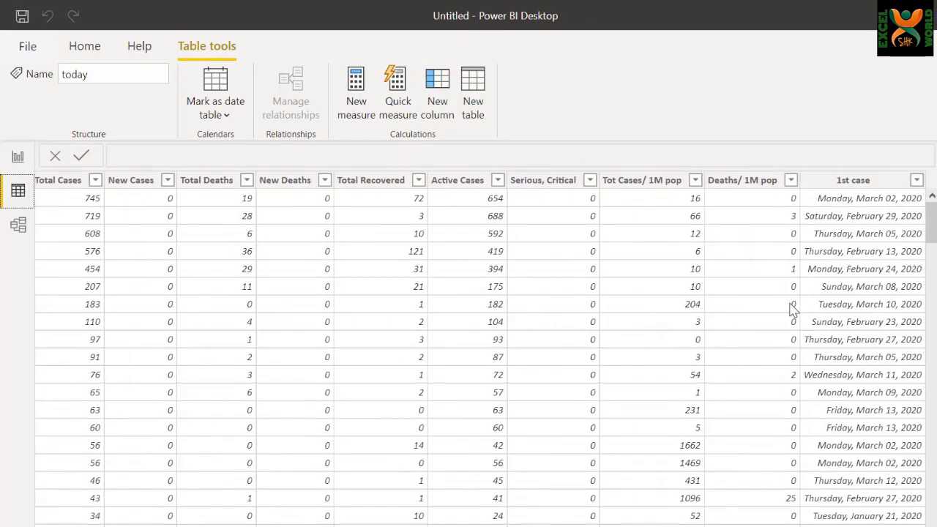
Step: Add a calculated column to the Today table named AverageCasesPerDay, beginning its formula with 'Today'[Total Cases]
{"action": "left_click", "coordinate": [667, 247]}
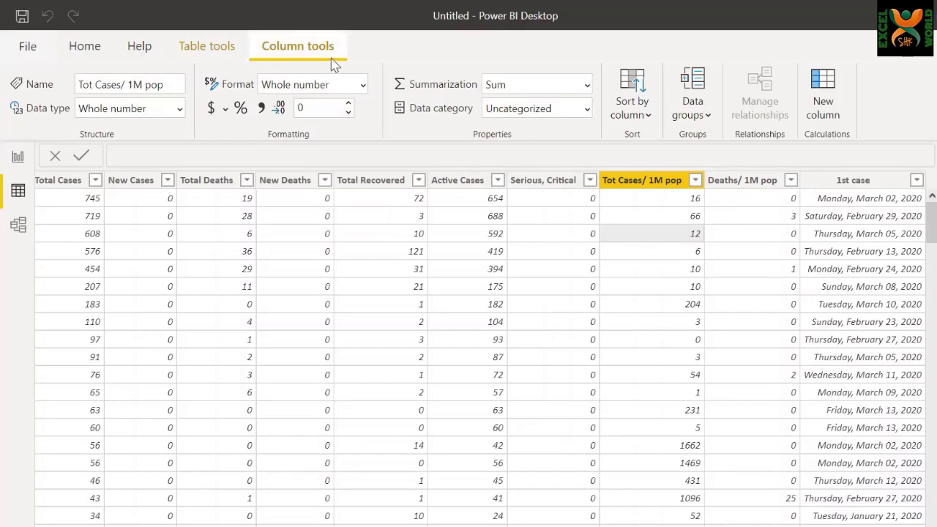
{"action": "left_click", "coordinate": [824, 102]}
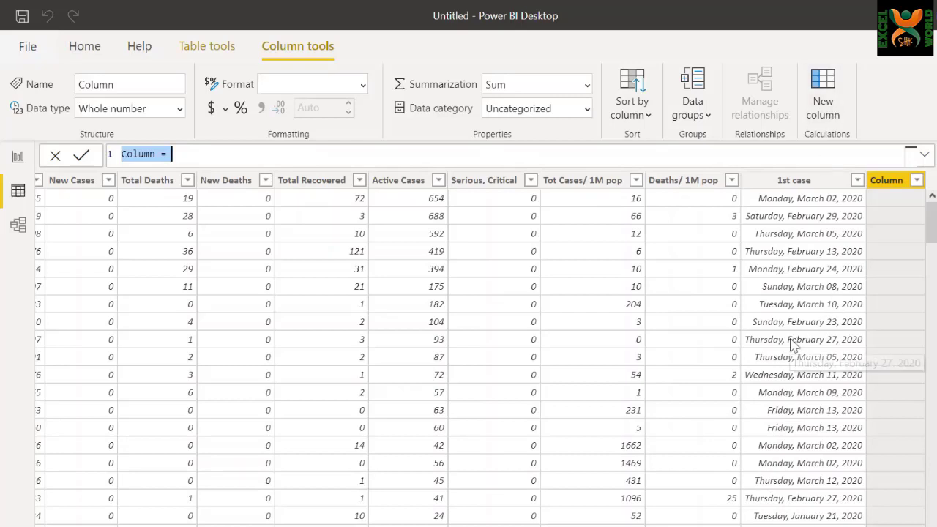
{"action": "type", "text": "Avera"}
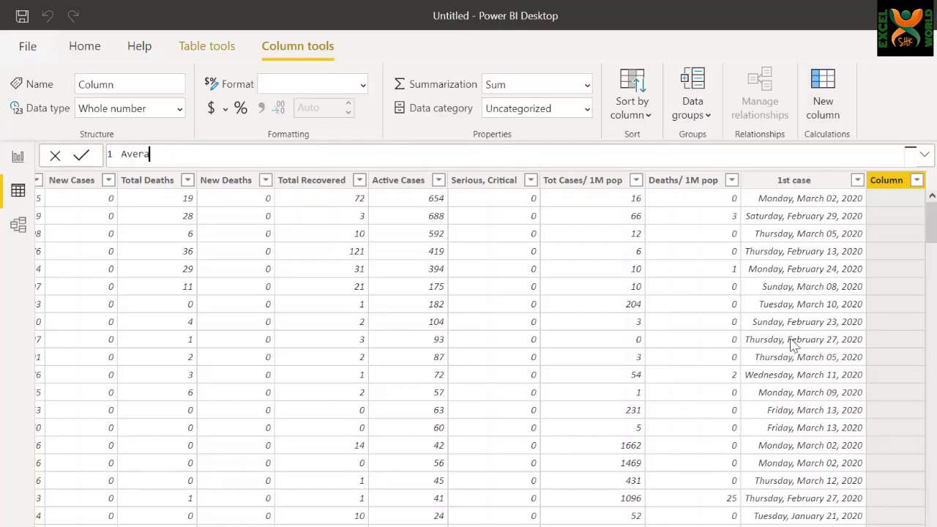
{"action": "type", "text": "geCasesPerDay="}
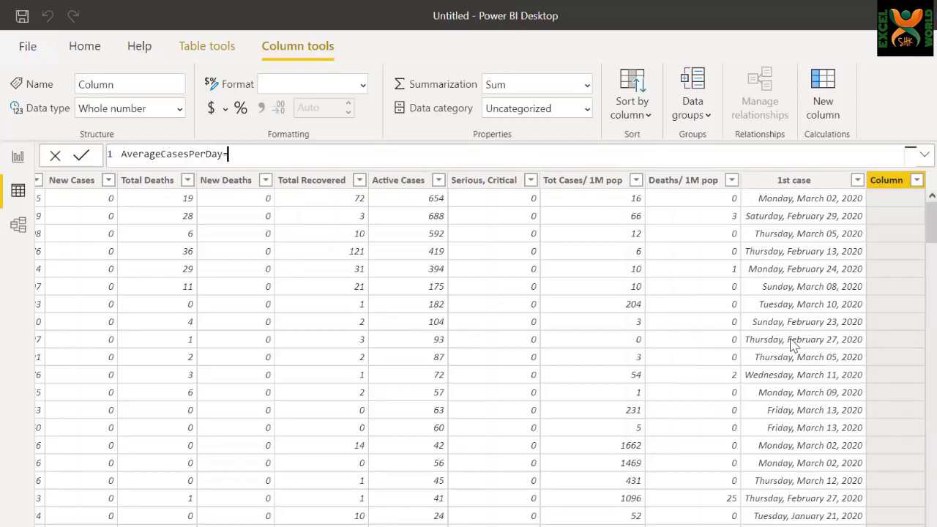
{"action": "type", "text": "tot"}
{"action": "key", "text": "Up"}
{"action": "key", "text": "Up"}
{"action": "key", "text": "Up"}
{"action": "key", "text": "Up"}
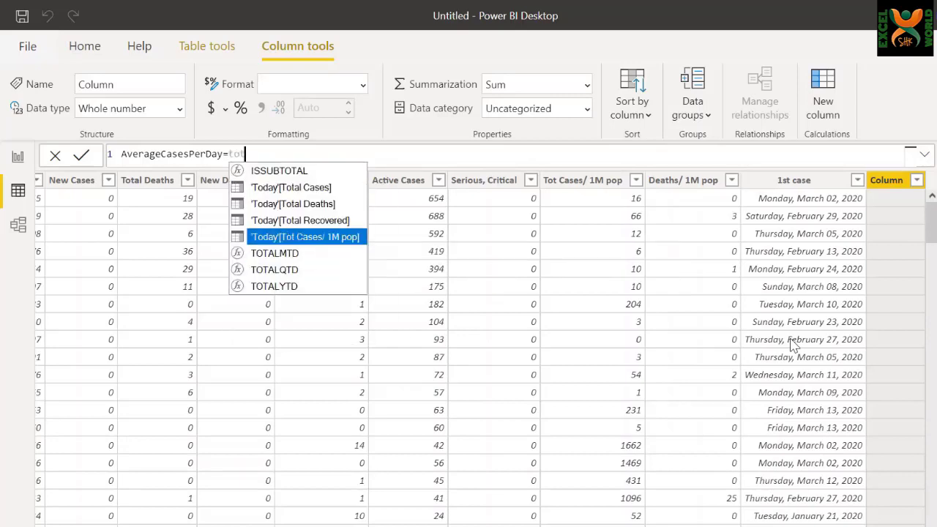
{"action": "key", "text": "Tab"}
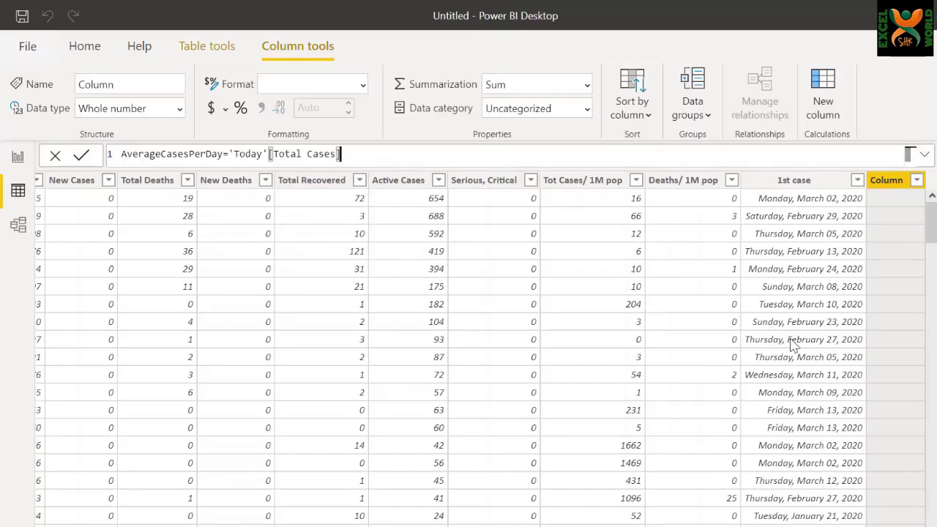
Step: Complete the AverageCasesPerDay formula by dividing the total cases by (TODAY()-'Today'[1st case]) and commit it
{"action": "type", "text": "/"}
{"action": "type", "text": "("}
{"action": "type", "text": "toda"}
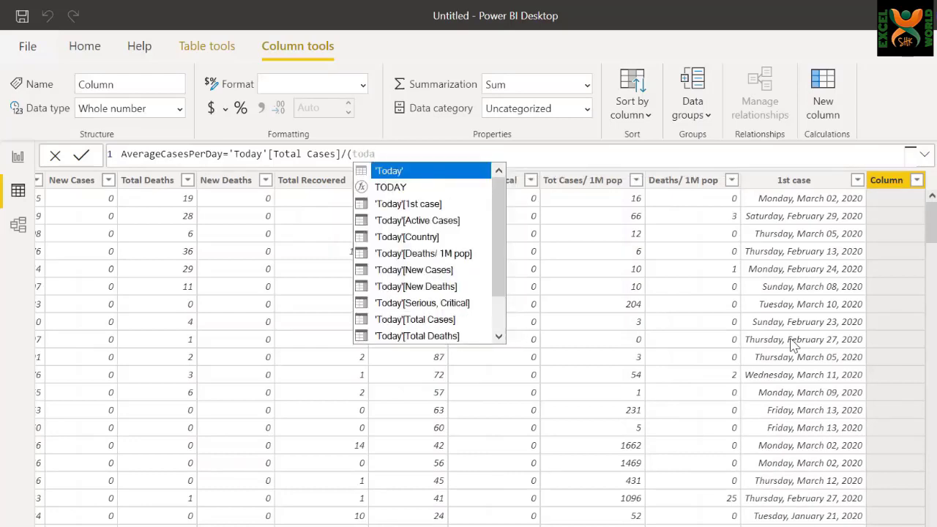
{"action": "key", "text": "Down"}
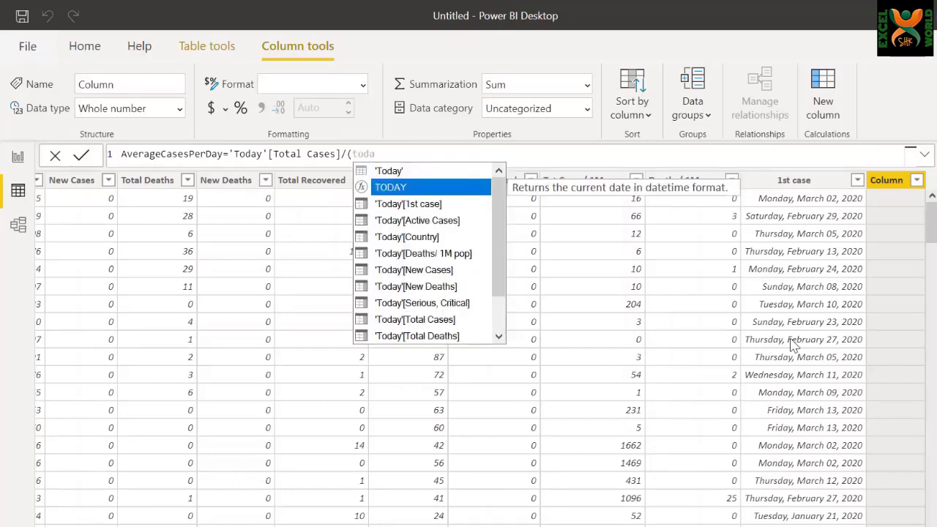
{"action": "key", "text": "Tab"}
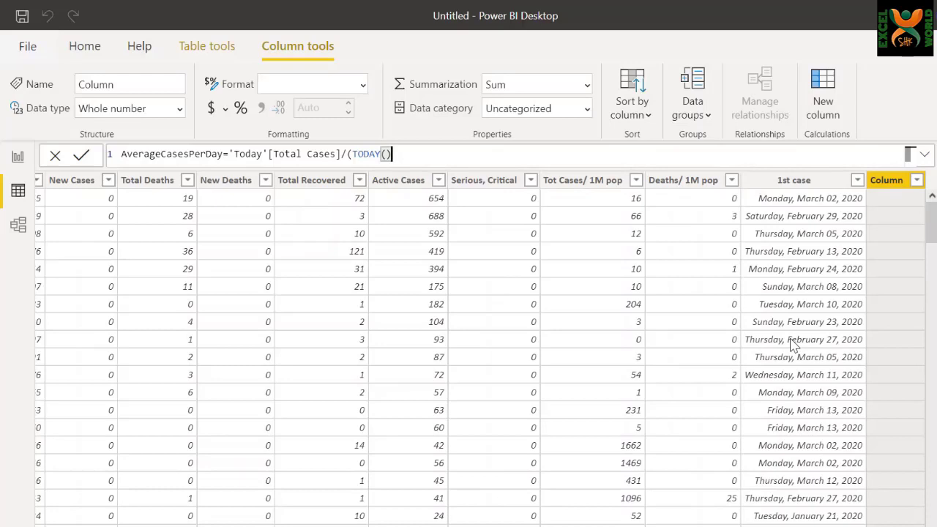
{"action": "type", "text": "-toda"}
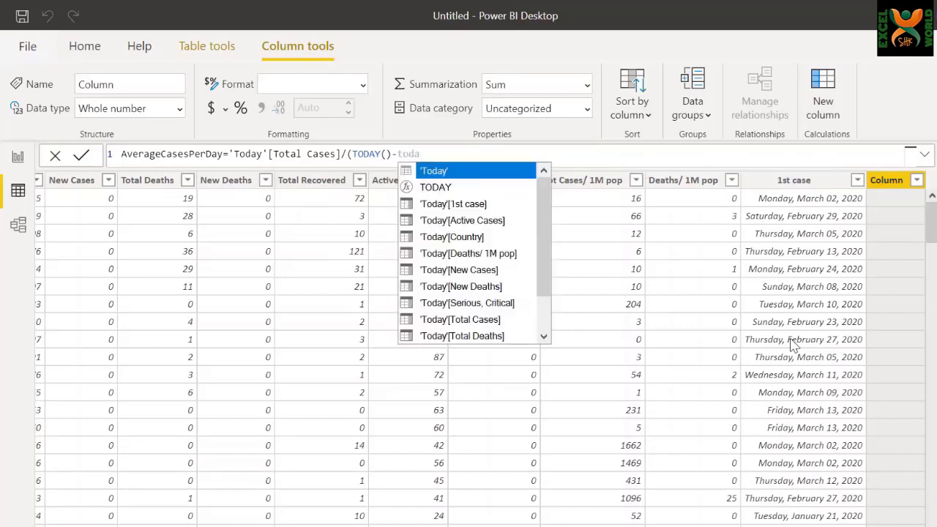
{"action": "key", "text": "Down"}
{"action": "key", "text": "Down"}
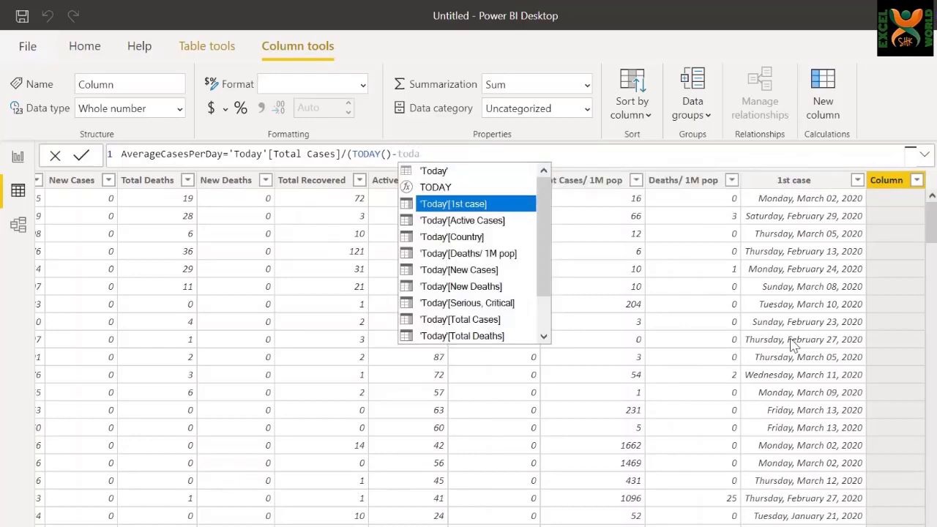
{"action": "key", "text": "Tab"}
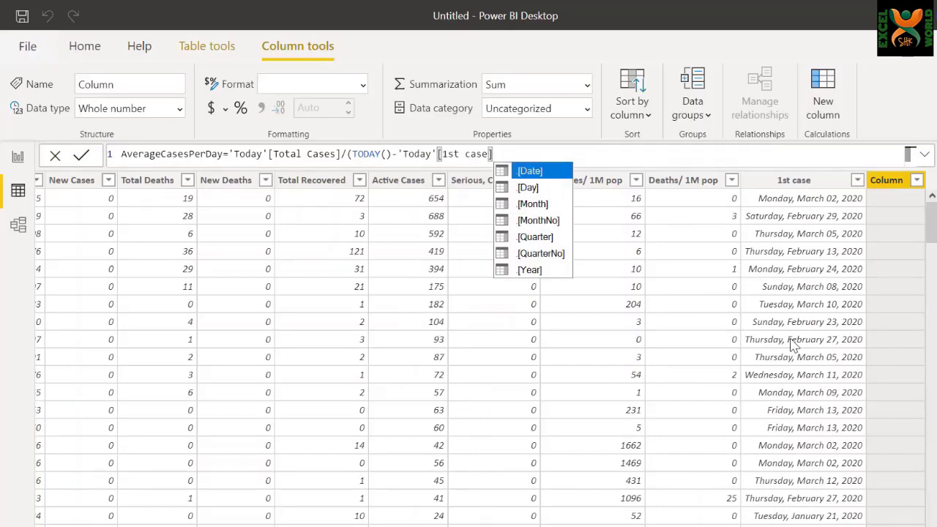
{"action": "key", "text": "Escape"}
{"action": "type", "text": ")"}
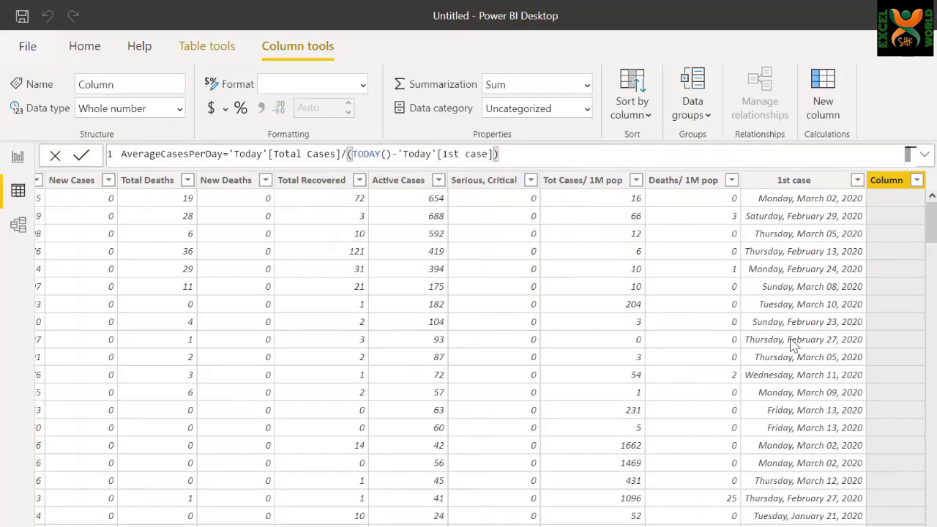
{"action": "key", "text": "Return"}
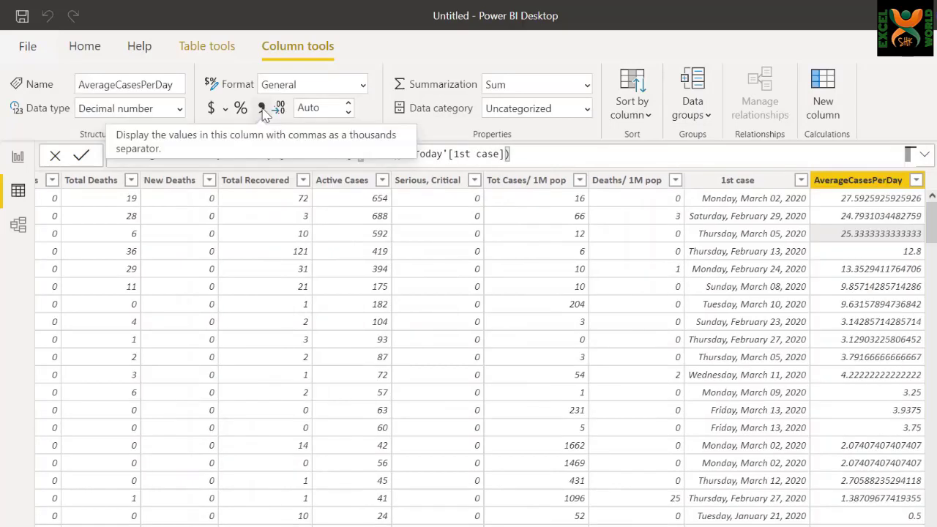
Step: Format the AverageCasesPerDay column as Whole number
{"action": "left_click", "coordinate": [363, 89]}
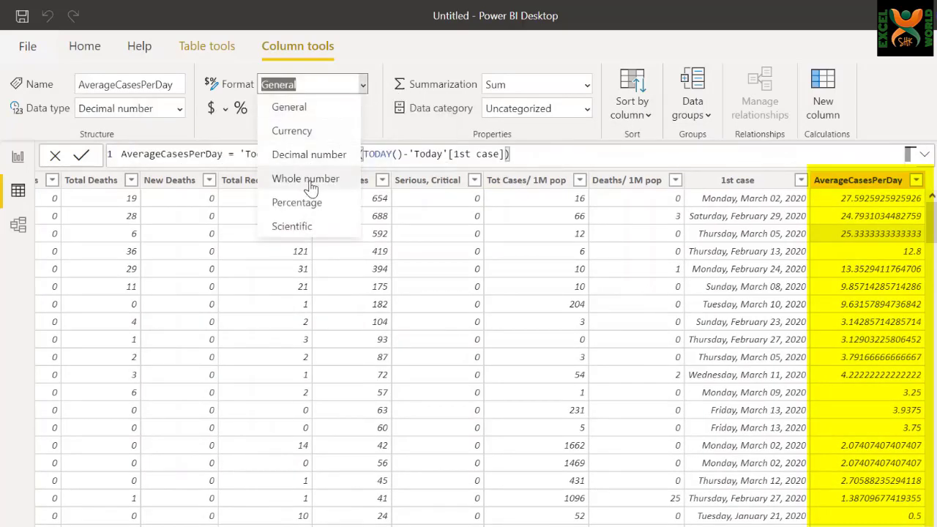
{"action": "key", "text": "Escape"}
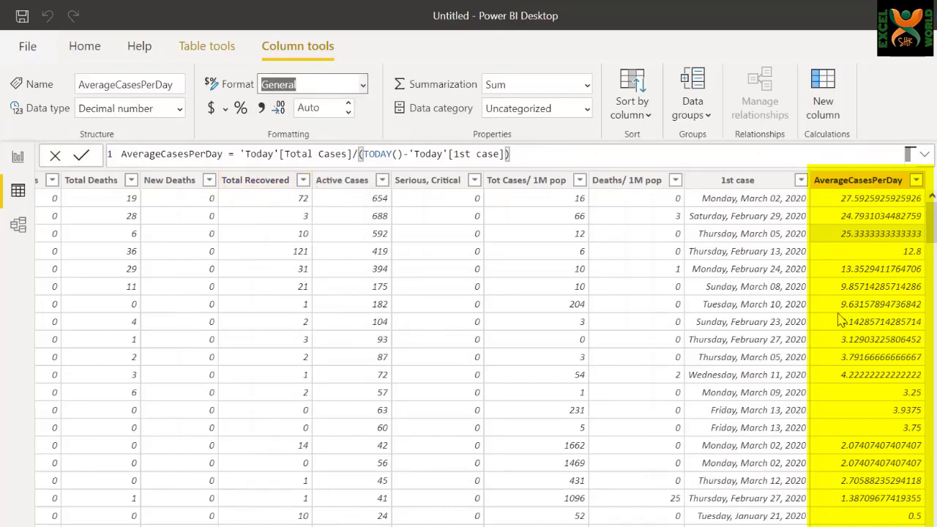
{"action": "key", "text": "Down"}
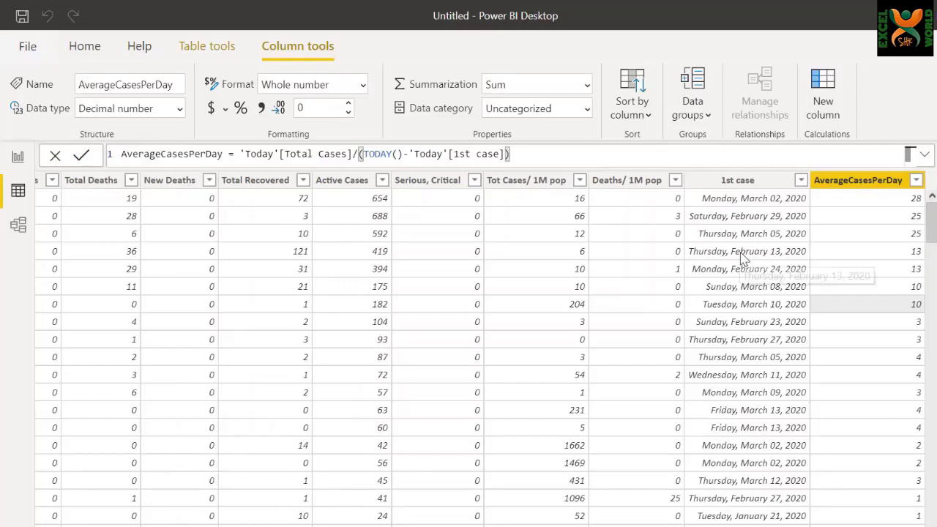
Step: Add a calculated column named PopulationImmunity and enter 'Today'[Total Deaths]/'Today'[Total Cases] as its formula
{"action": "left_click", "coordinate": [822, 103]}
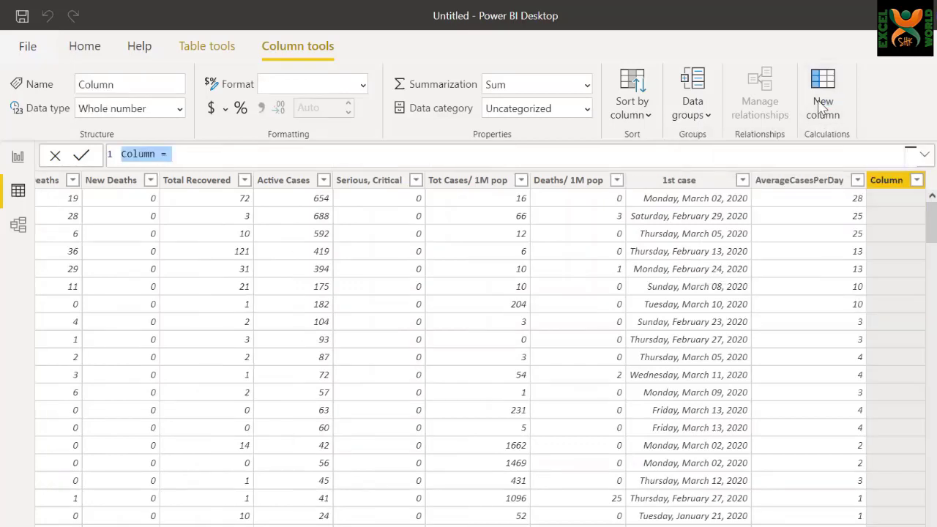
{"action": "type", "text": "Popul"}
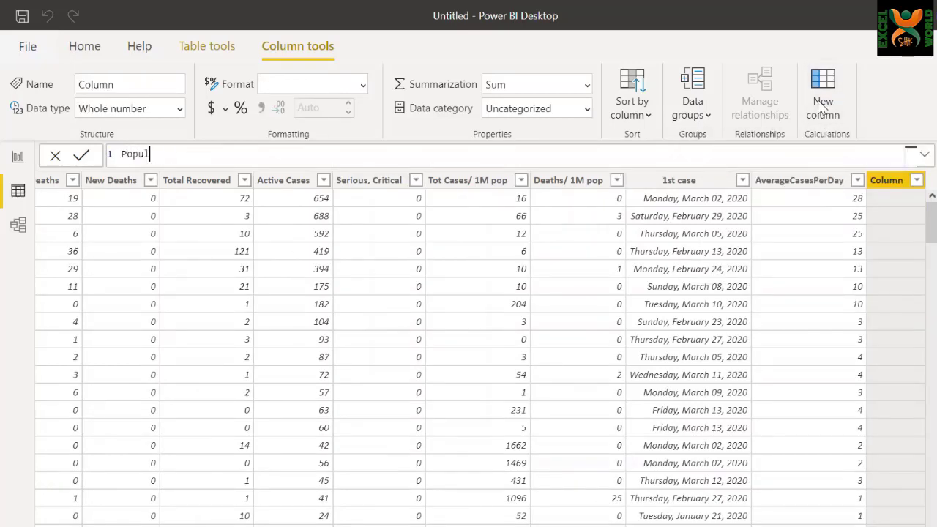
{"action": "type", "text": "ationImmunity=tot"}
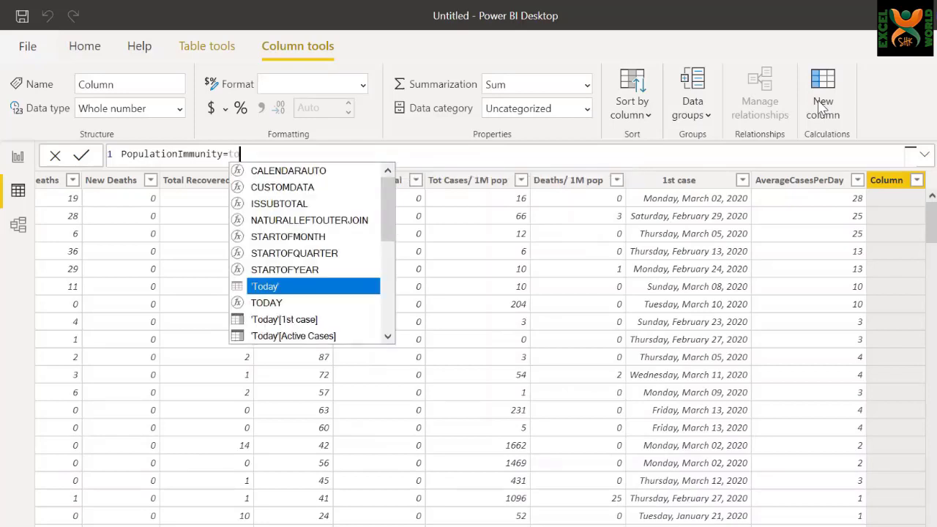
{"action": "key", "text": "Up"}
{"action": "key", "text": "Up"}
{"action": "key", "text": "Up"}
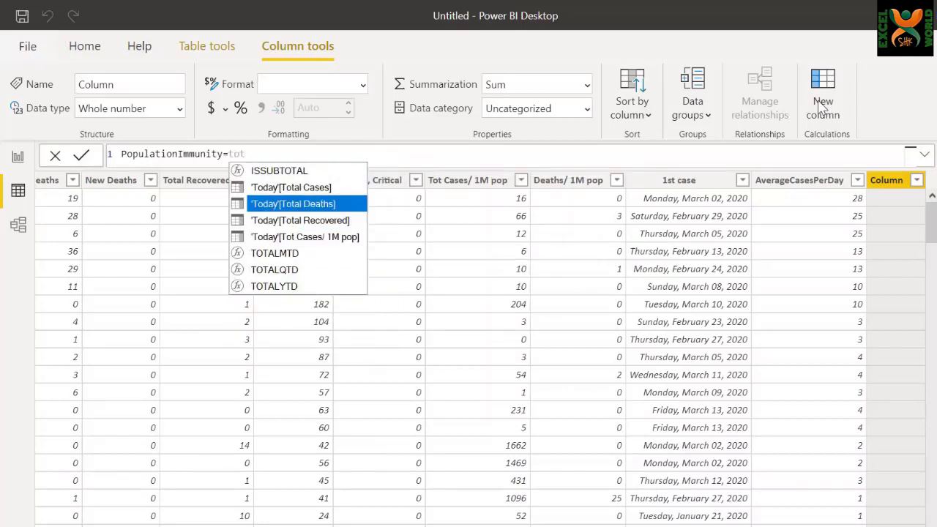
{"action": "key", "text": "Down"}
{"action": "key", "text": "Tab"}
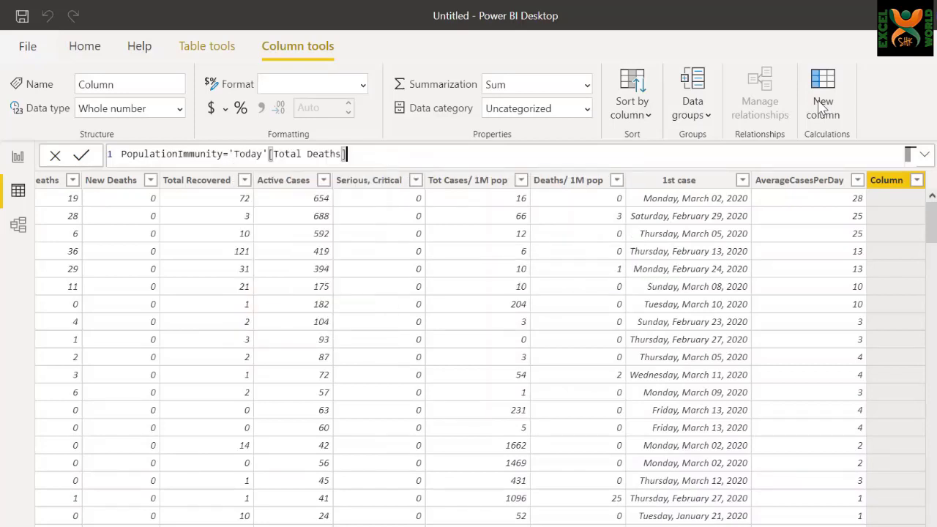
{"action": "type", "text": "/tota"}
{"action": "key", "text": "Up"}
{"action": "key", "text": "Up"}
{"action": "key", "text": "Up"}
{"action": "key", "text": "Tab"}
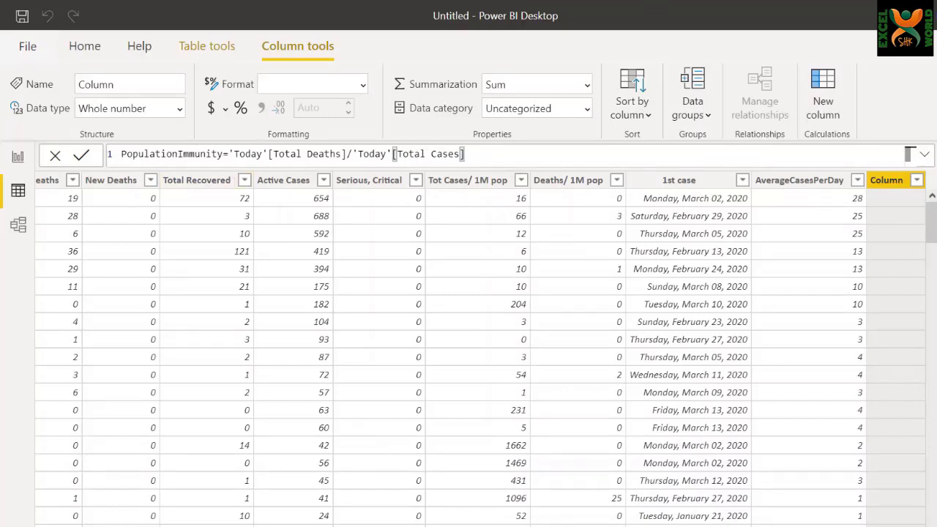
Step: Enclose the PopulationImmunity ratio in parentheses, subtract it from 1, and commit the formula
{"action": "left_click", "coordinate": [229, 154]}
{"action": "type", "text": "1-"}
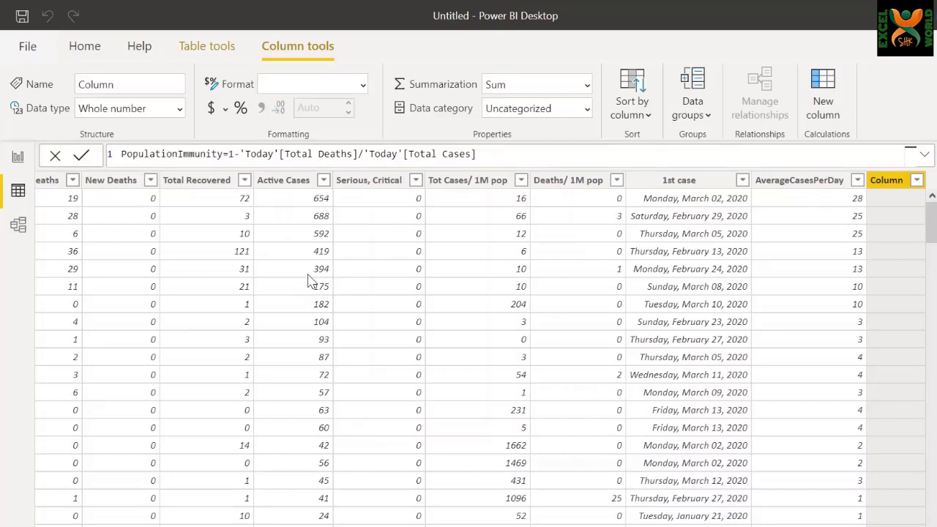
{"action": "type", "text": "("}
{"action": "key", "text": "End"}
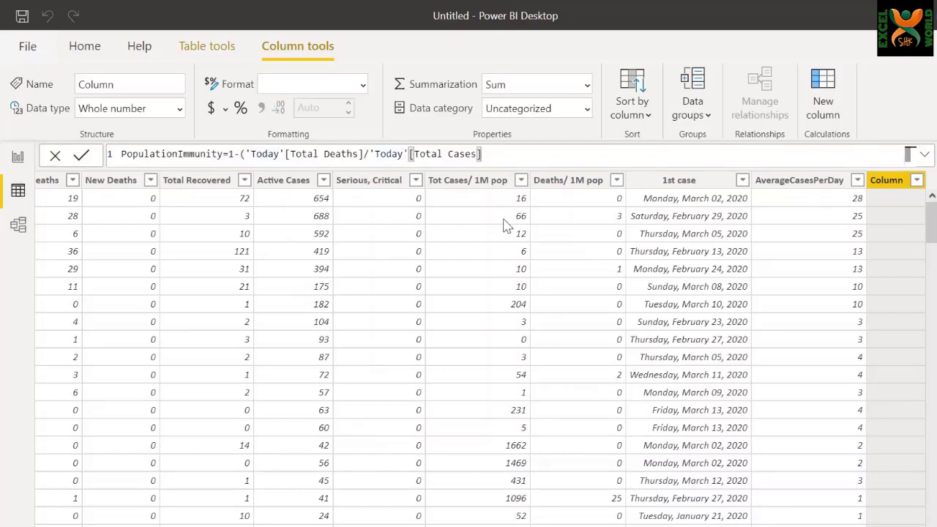
{"action": "type", "text": ")"}
{"action": "key", "text": "Return"}
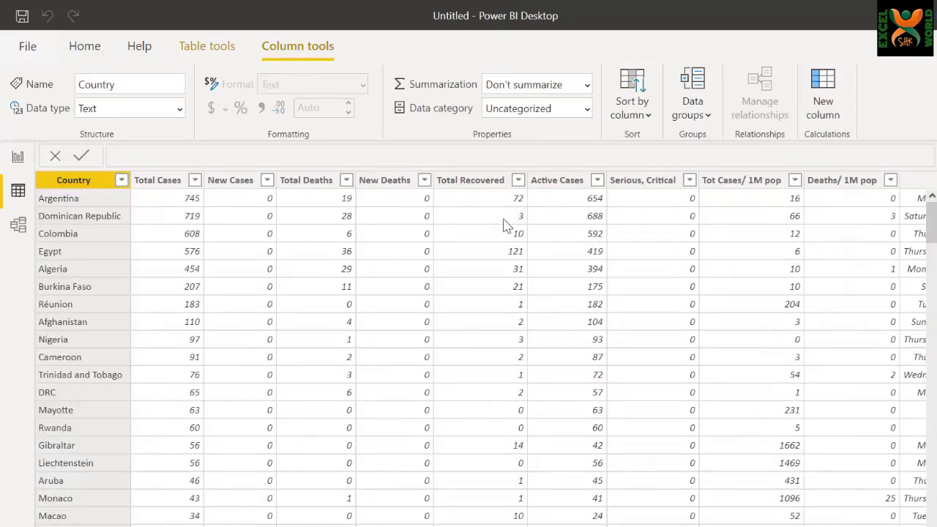
Step: Format the PopulationImmunity column as Percentage
{"action": "scroll", "coordinate": [863, 318], "scroll_direction": "right", "scroll_amount": 5}
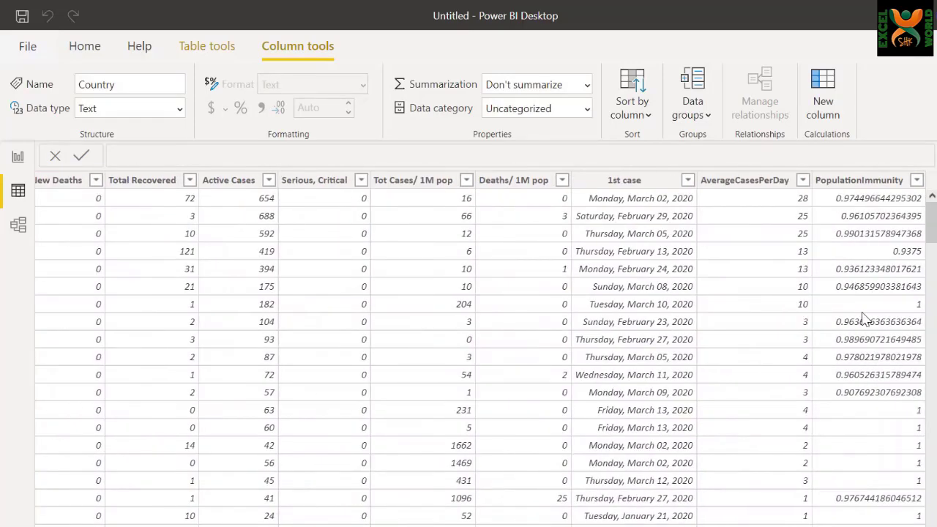
{"action": "left_click", "coordinate": [864, 317]}
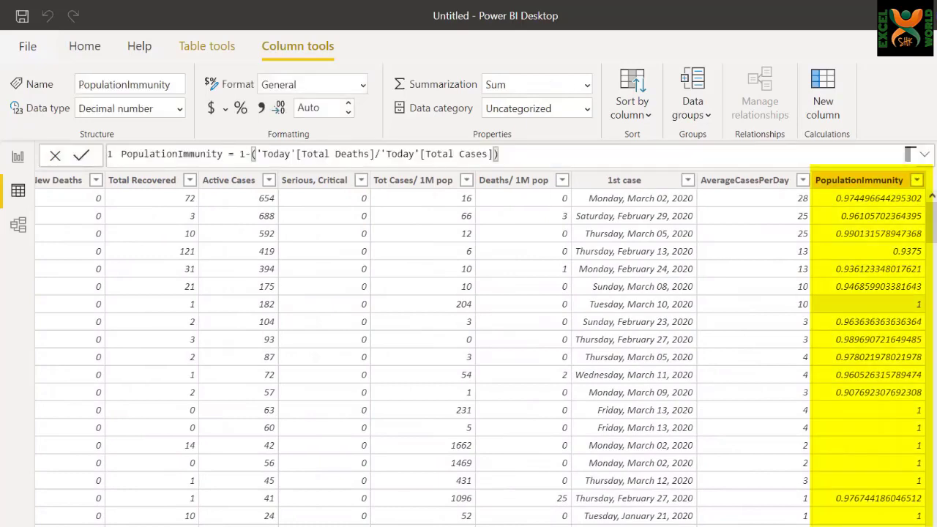
{"action": "left_click", "coordinate": [363, 85]}
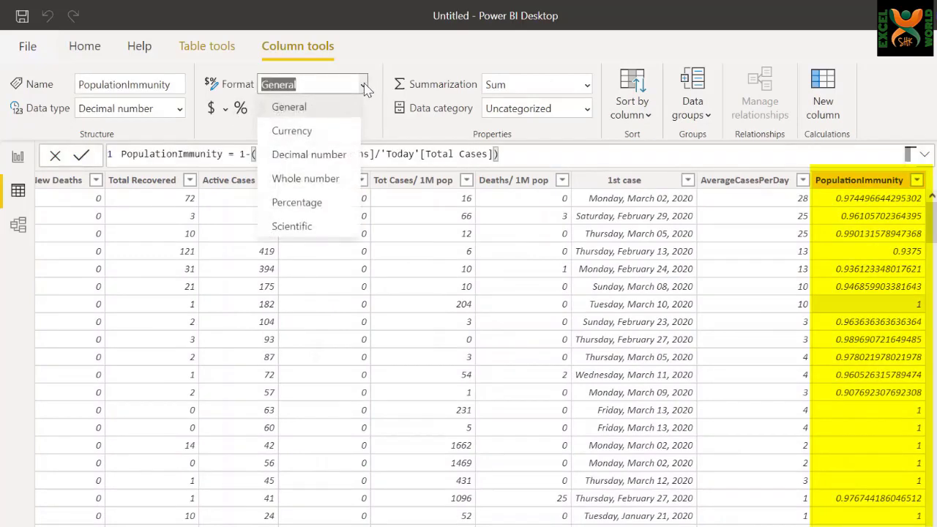
{"action": "left_click", "coordinate": [318, 204]}
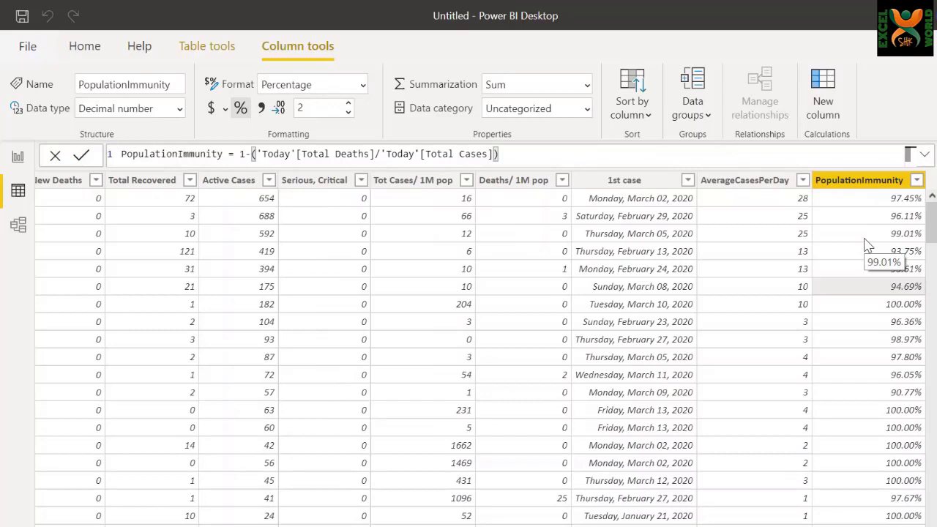
Step: Add a calculated column named RecoveryProspects, beginning an IF formula that tests whether 'Today'[PopulationImmunity] is greater than 0.95
{"action": "left_click", "coordinate": [822, 95]}
{"action": "type", "text": "Rec"}
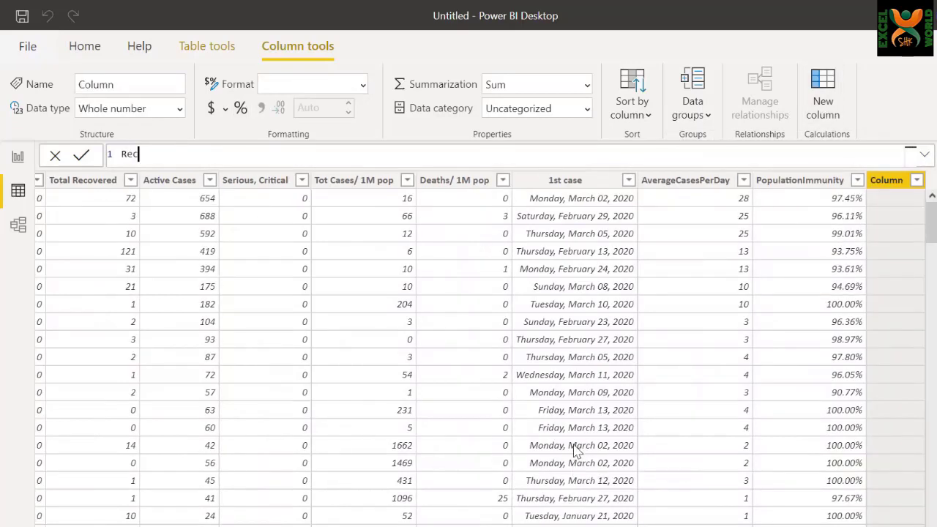
{"action": "type", "text": "overyProspects=if"}
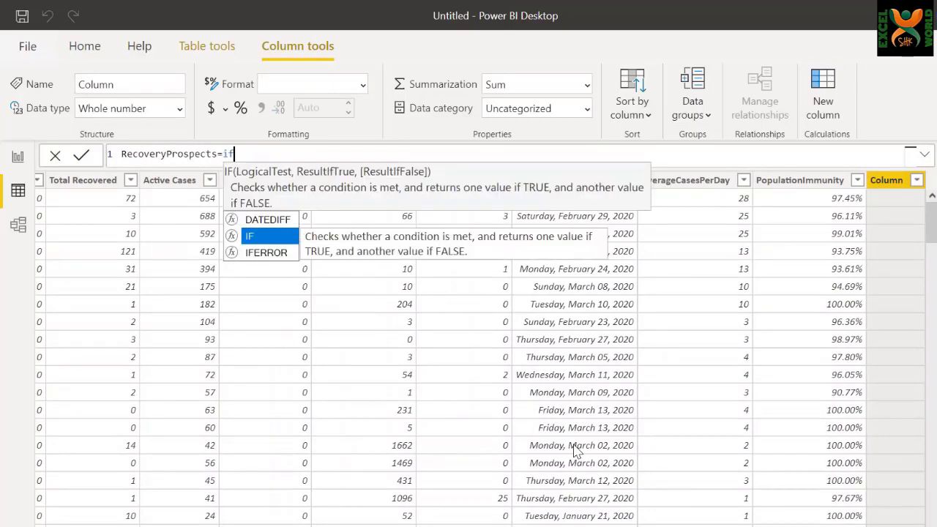
{"action": "type", "text": "(popu"}
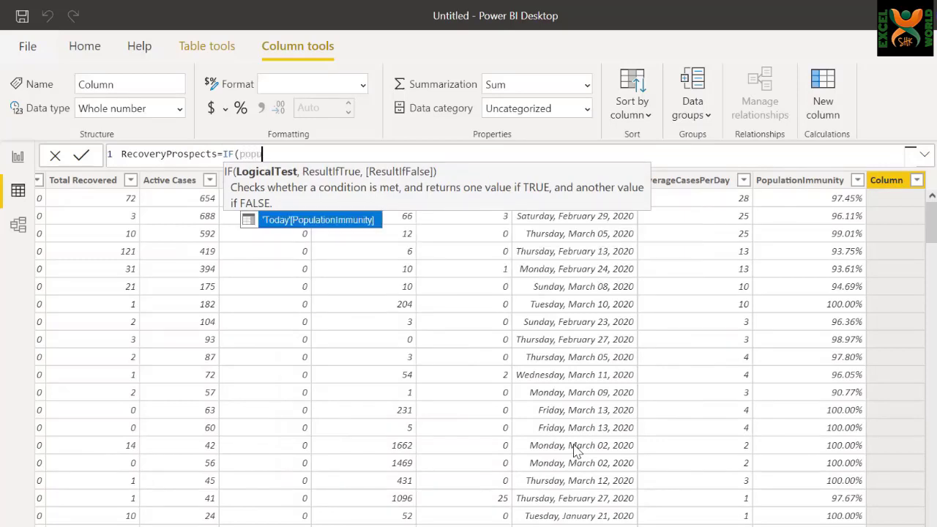
{"action": "key", "text": "Tab"}
{"action": "type", "text": ">9"}
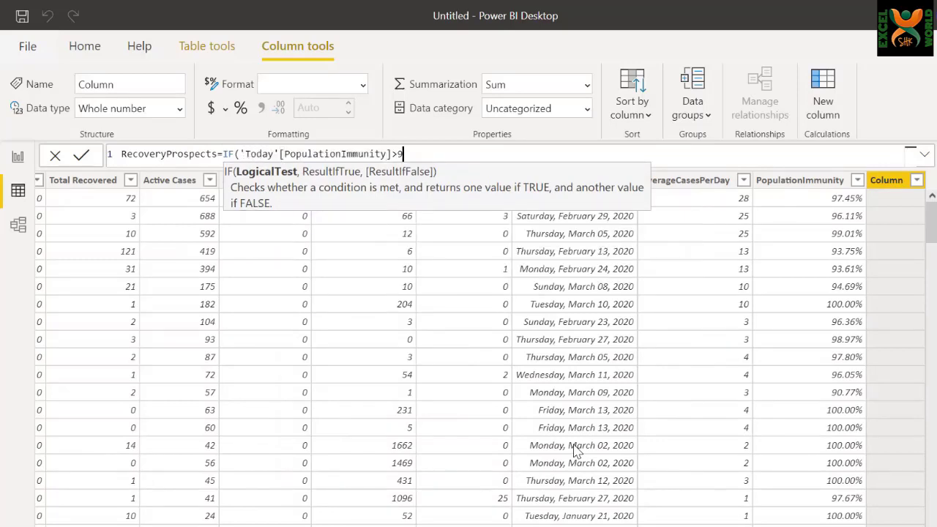
{"action": "key", "text": "BackSpace"}
{"action": "type", "text": "0.95,\""}
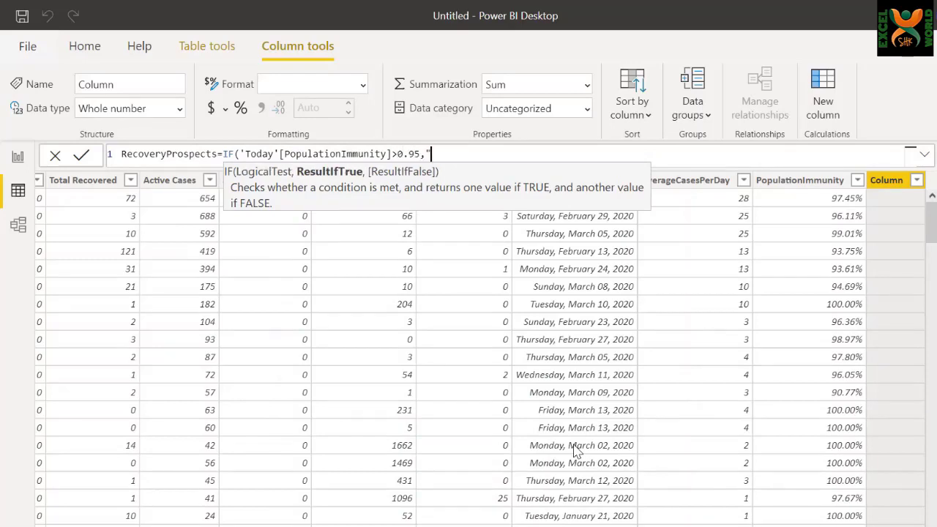
Step: Finish the IF formula with "Strong Recovery Prospects" when true and "Weak Recovery Prospects" when false, and commit it
{"action": "type", "text": "Strong Recovery "}
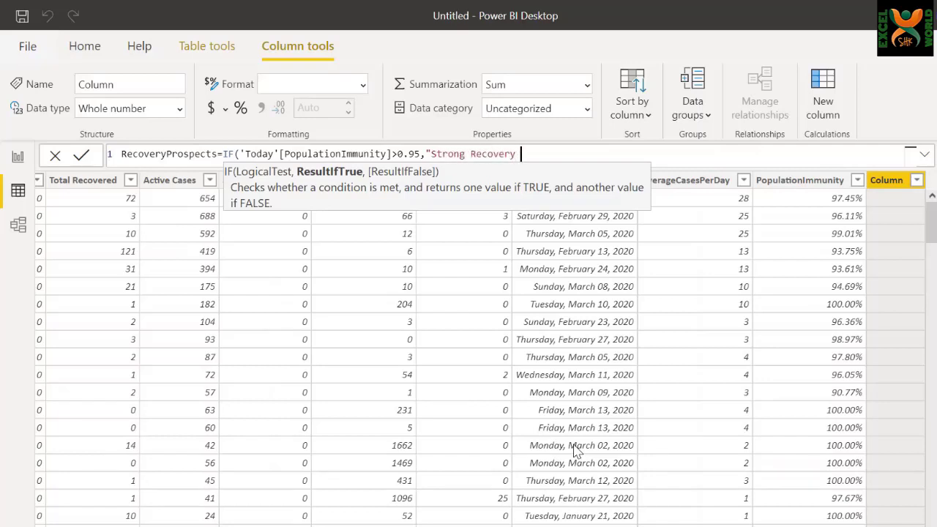
{"action": "type", "text": "Prospects\",\""}
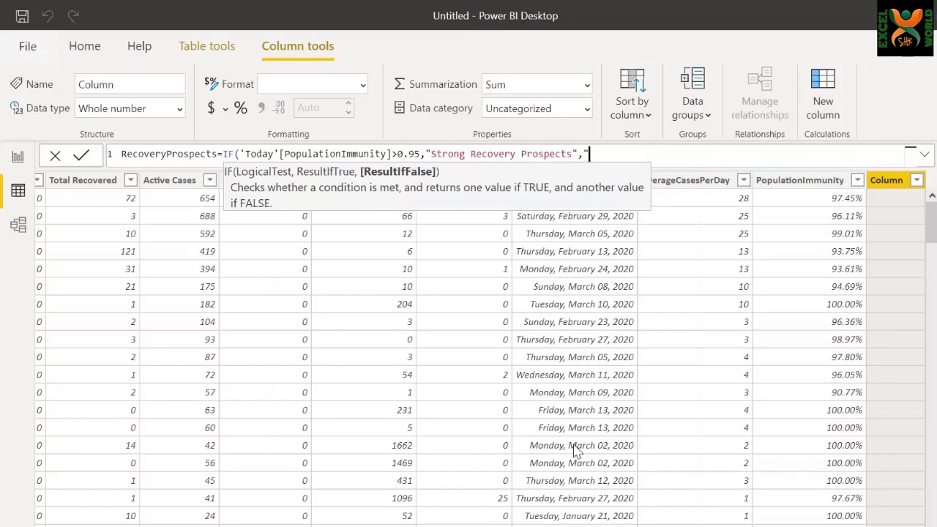
{"action": "type", "text": "Weak Recovery"}
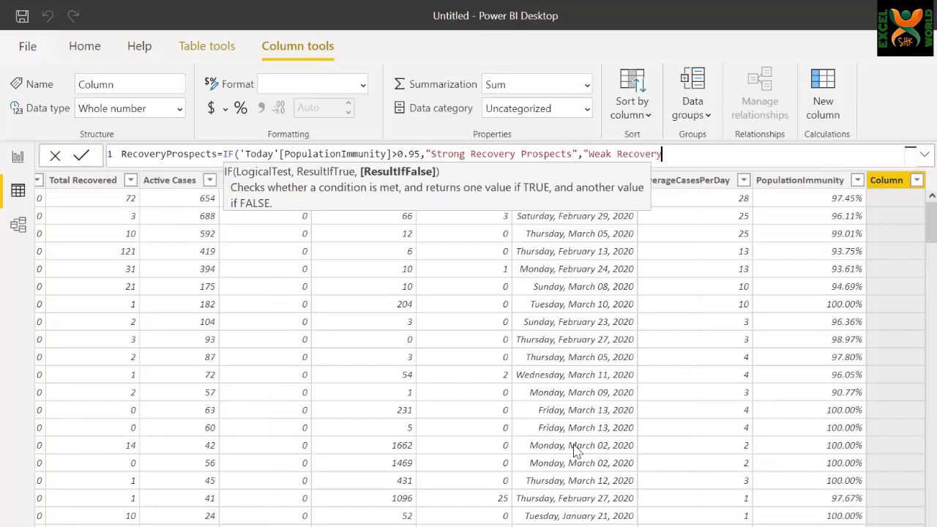
{"action": "type", "text": " Prospects\")"}
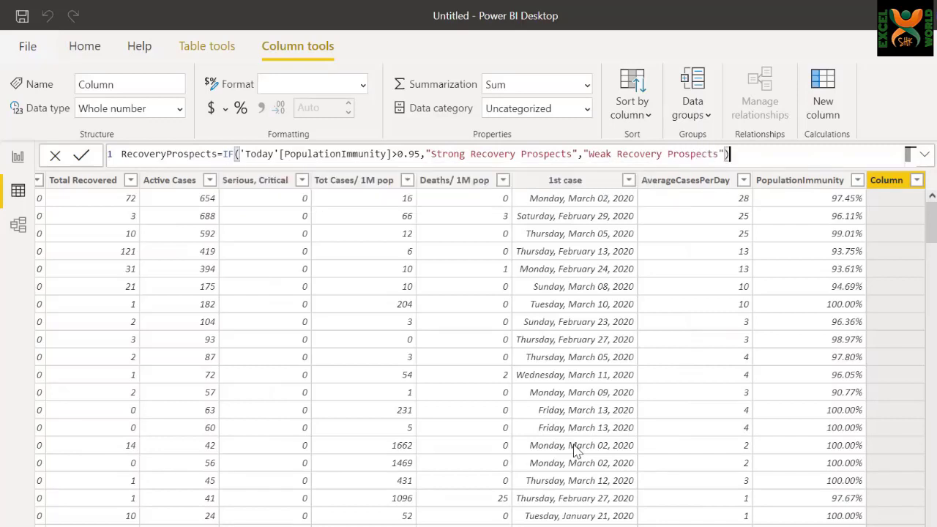
{"action": "key", "text": "Return"}
Step: Check the distinct values of the RecoveryProspects column and compare its rows with the PopulationImmunity percentages
{"action": "left_click", "coordinate": [916, 180]}
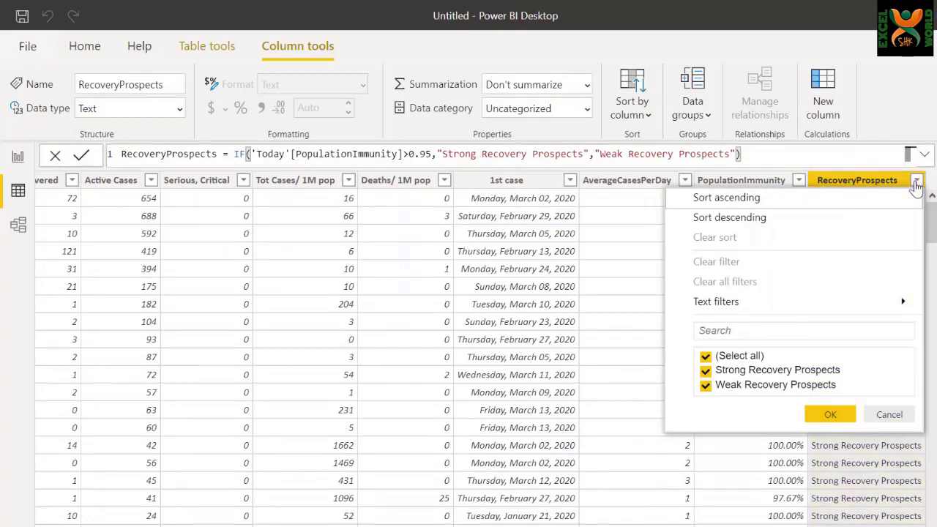
{"action": "left_click", "coordinate": [617, 286]}
{"action": "left_click", "coordinate": [617, 286]}
{"action": "left_click", "coordinate": [783, 290]}
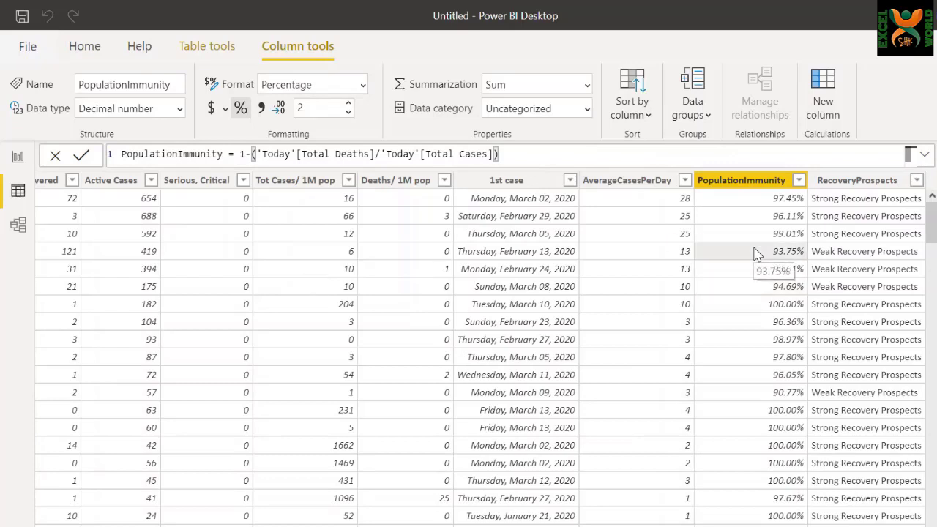
Step: Add a calculated column named RisktoPopulation, beginning an IF formula that returns "High Risk" when 'Today'[Tot Cases/ 1M pop] is greater than 500
{"action": "left_click", "coordinate": [821, 108]}
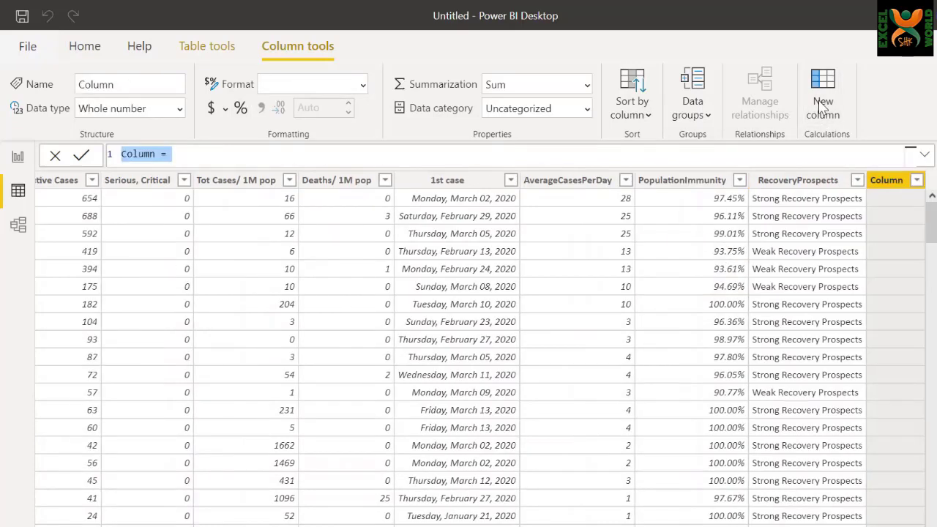
{"action": "key", "text": "BackSpace"}
{"action": "type", "text": "RisktoPopulation="}
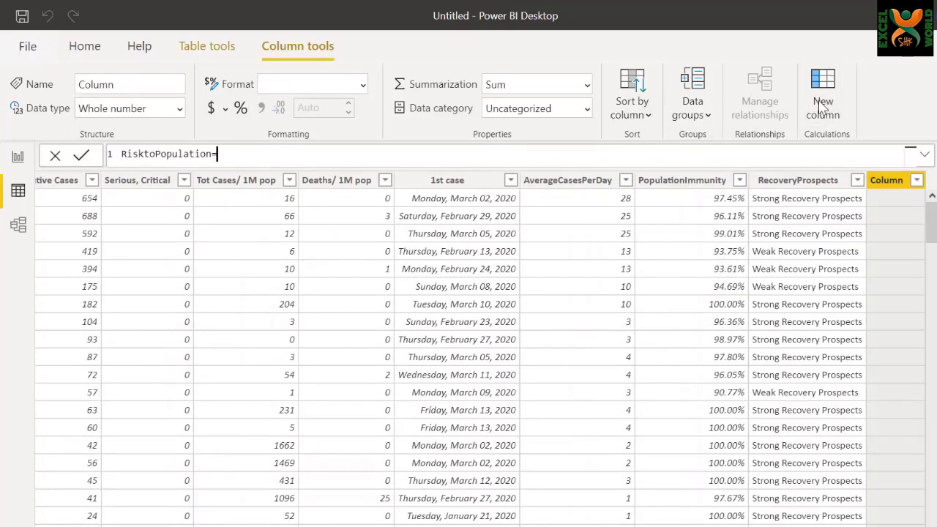
{"action": "type", "text": "IF("}
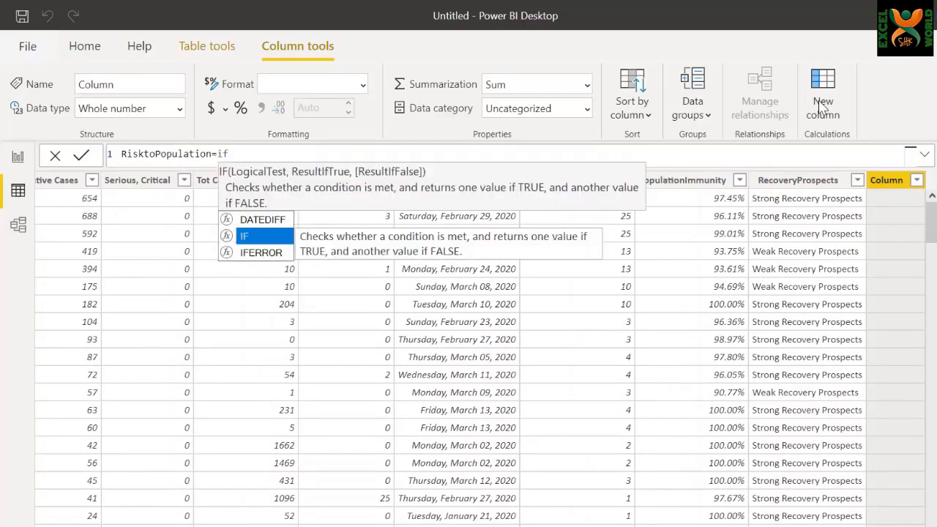
{"action": "type", "text": "to"}
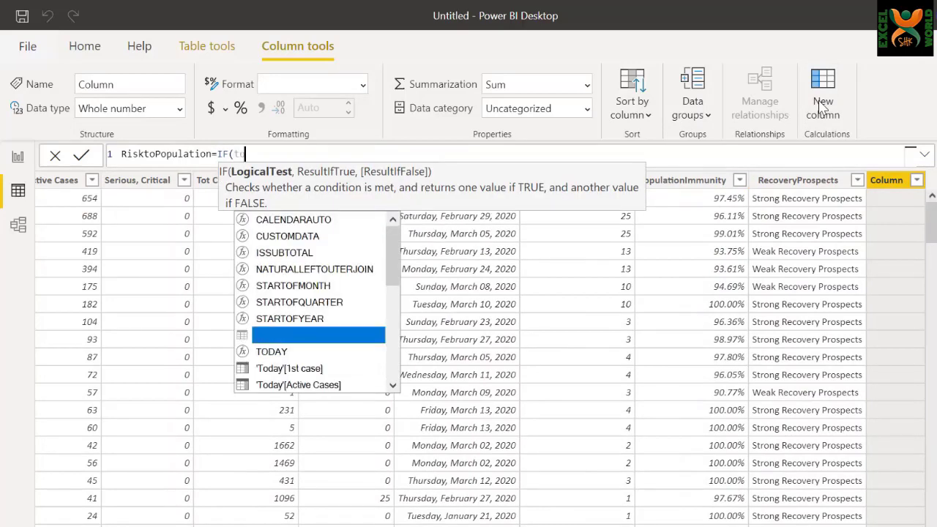
{"action": "type", "text": "t"}
{"action": "key", "text": "Up"}
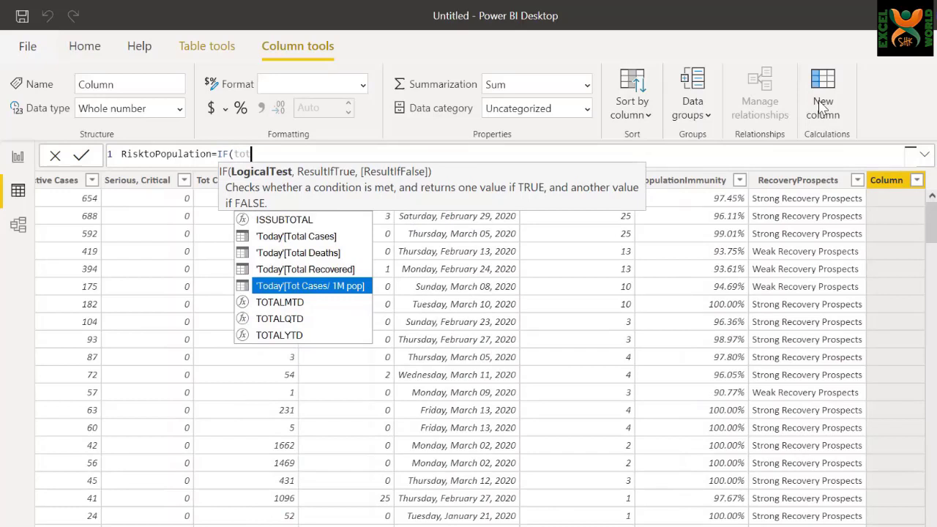
{"action": "key", "text": "Tab"}
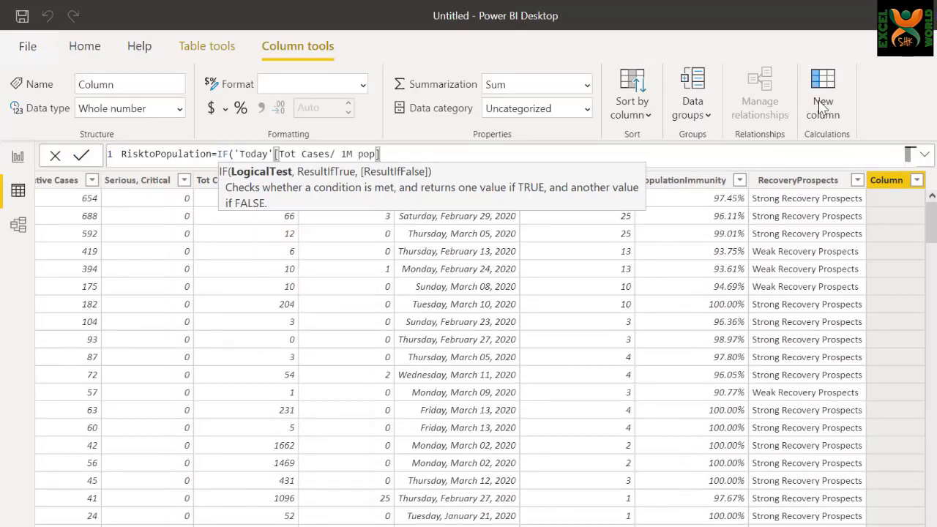
{"action": "type", "text": ">500,"}
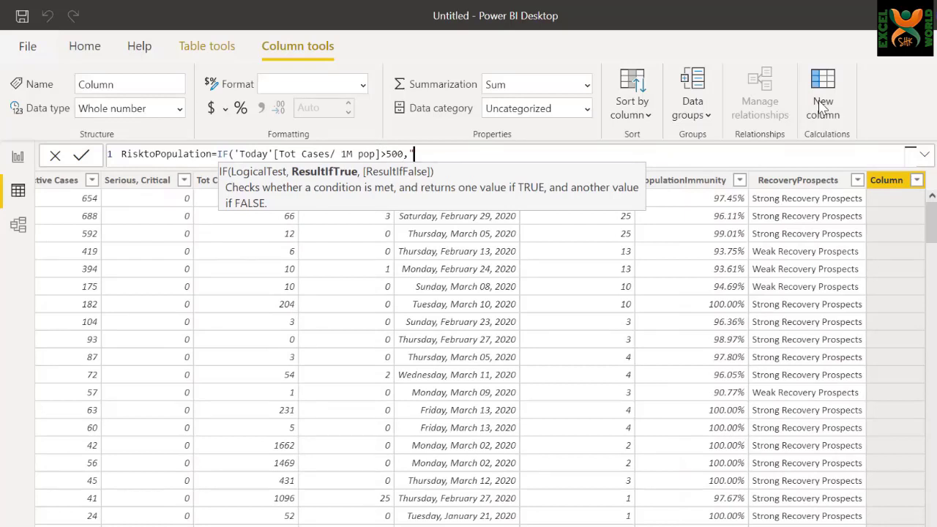
{"action": "type", "text": "\"High Risk\","}
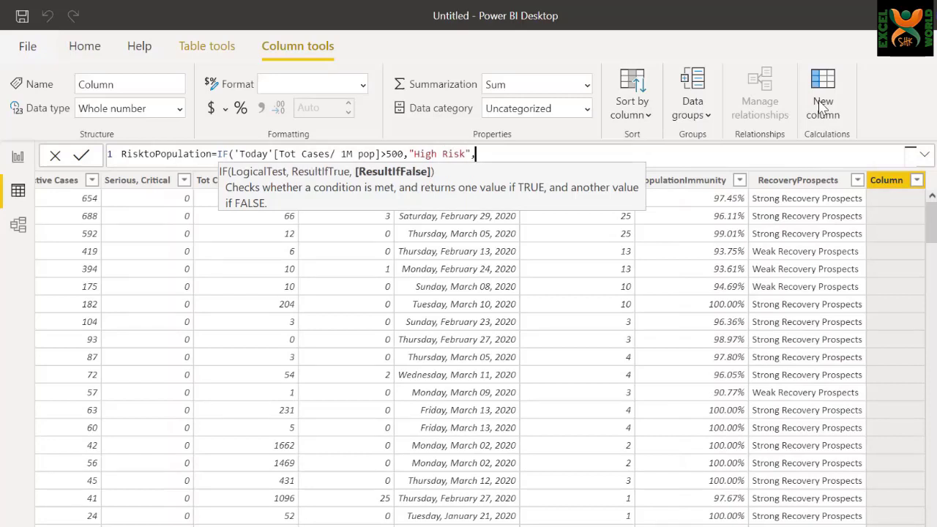
Step: Nest a second IF returning "Medium Risk" when 'Today'[Tot Cases/ 1M pop] is greater than 50 and "Low Risk" otherwise, completing the RisktoPopulation formula
{"action": "type", "text": "IF(to"}
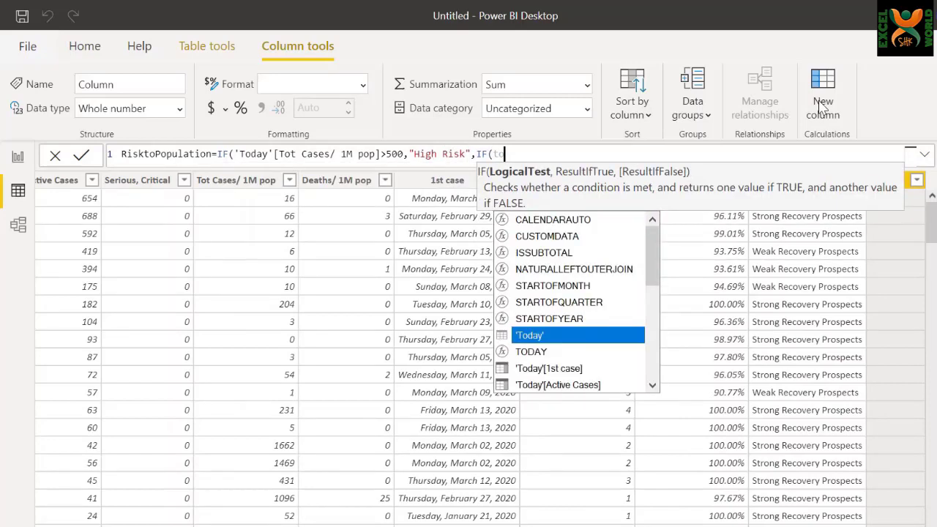
{"action": "type", "text": "t"}
{"action": "key", "text": "Up"}
{"action": "key", "text": "Tab"}
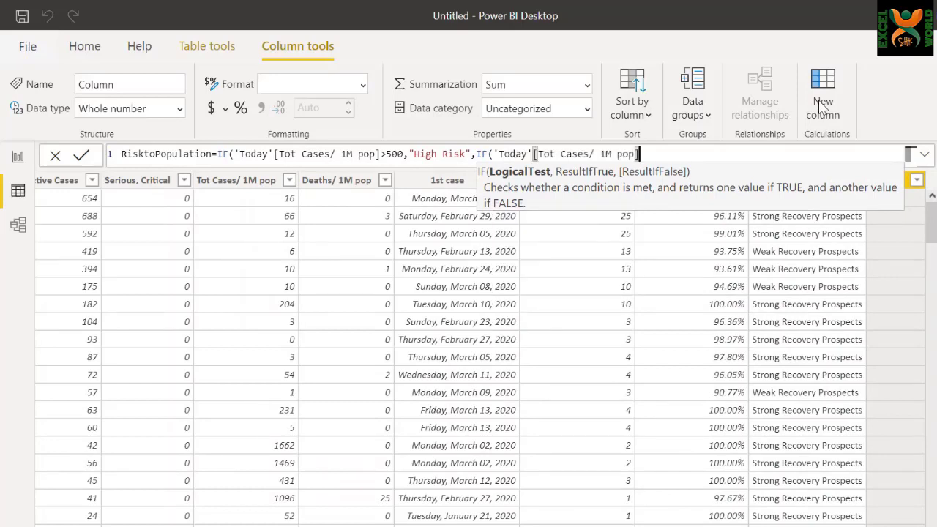
{"action": "type", "text": ">50,\""}
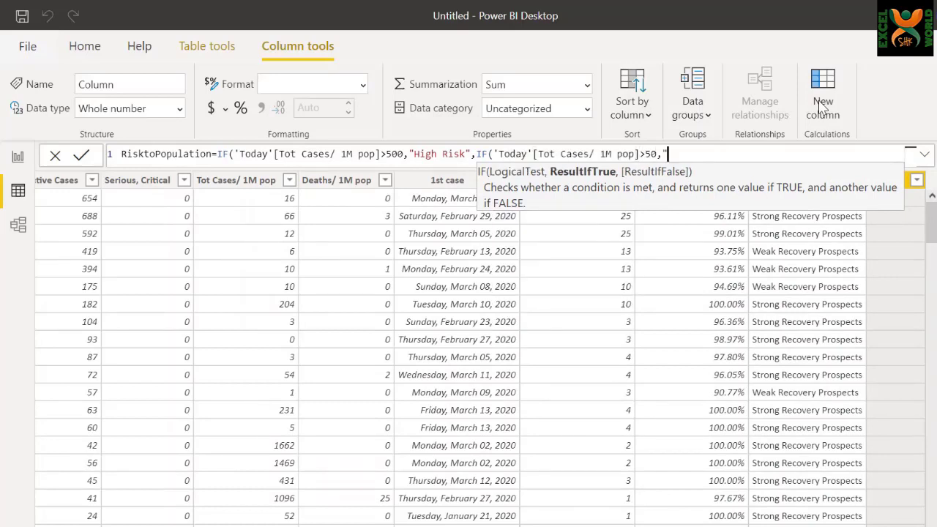
{"action": "type", "text": "Medium Risk\","}
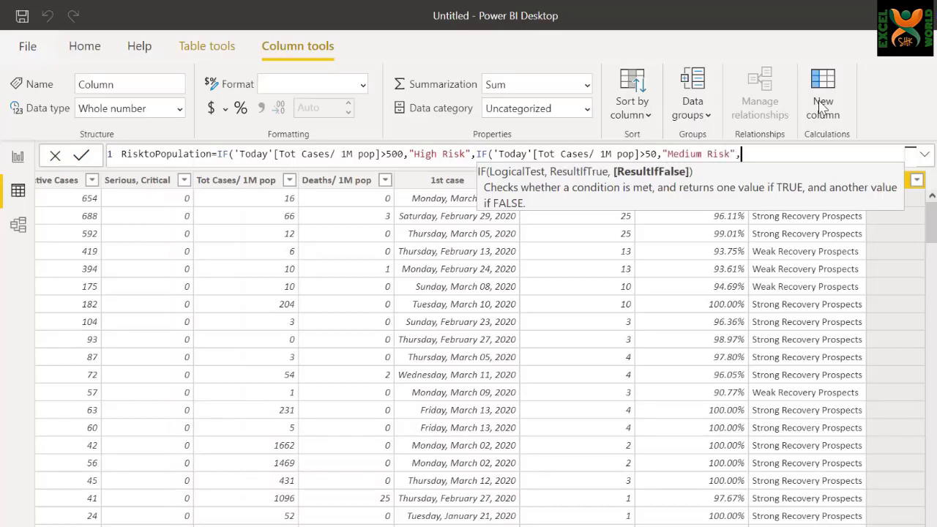
{"action": "type", "text": "\"Low Risk\""}
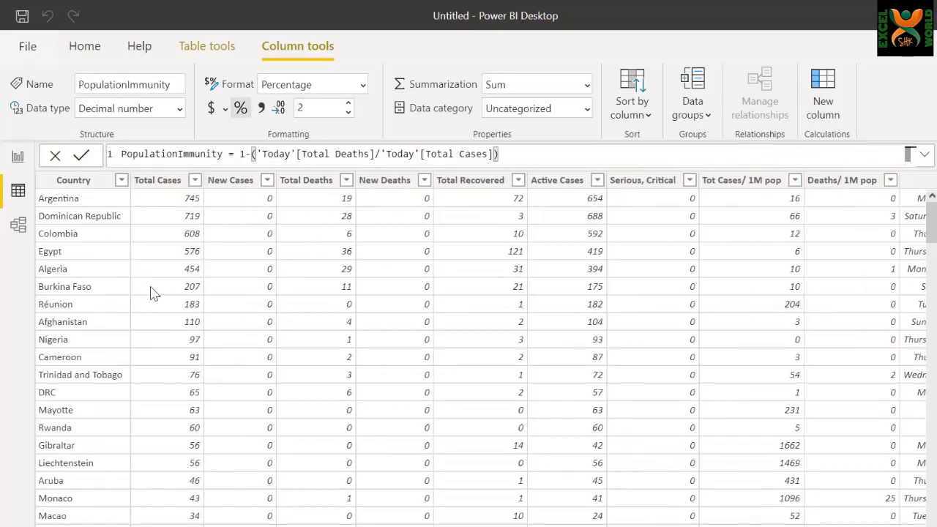
Step: Set the data category of the Country column to Country
{"action": "left_click", "coordinate": [70, 270]}
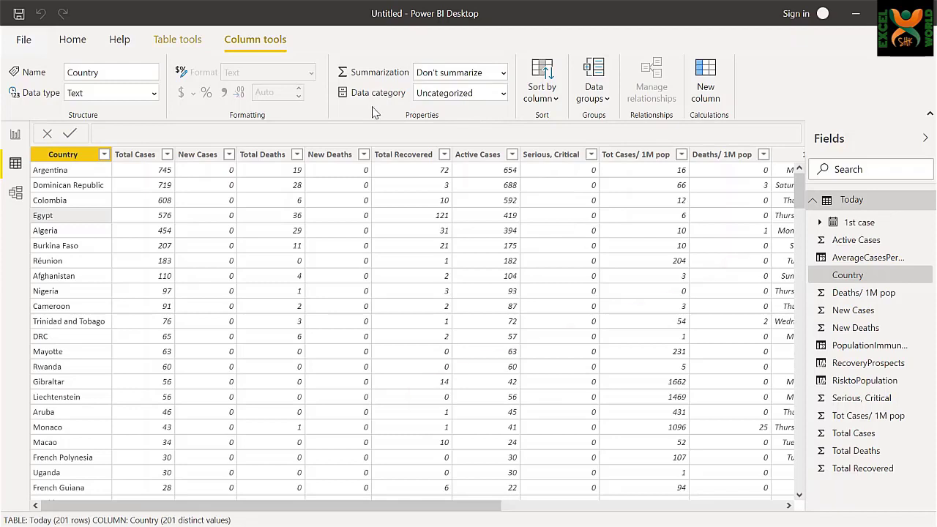
{"action": "left_click", "coordinate": [502, 92]}
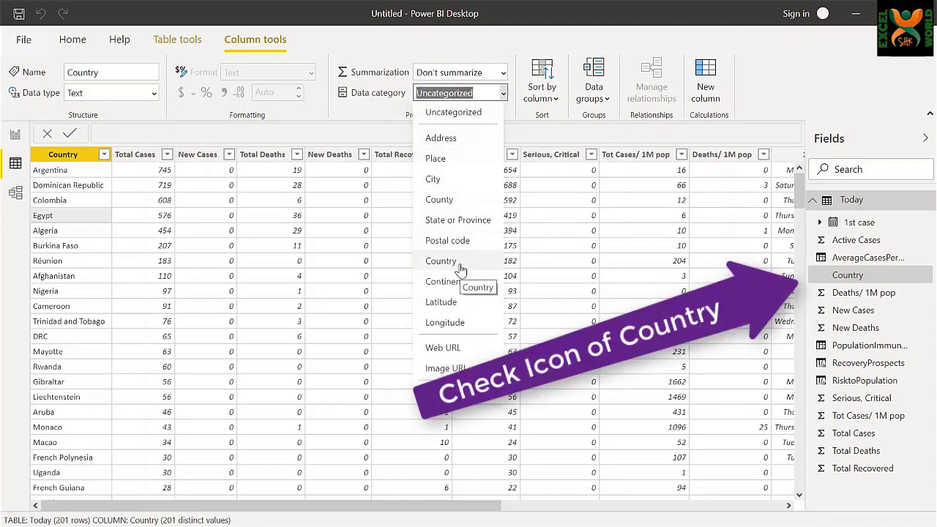
{"action": "left_click", "coordinate": [460, 269]}
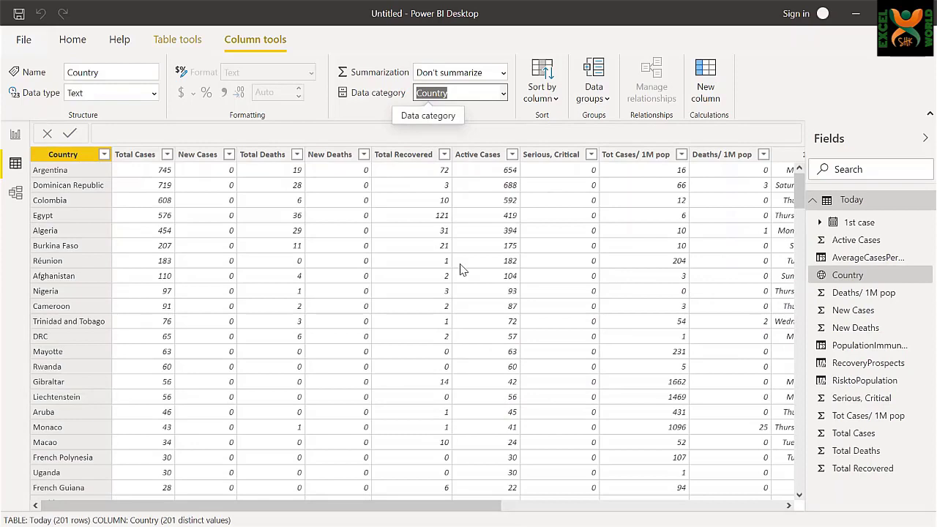
Step: Collapse the Filters pane in the report view and add a small Total Cases card in the page's upper-left corner
{"action": "left_click", "coordinate": [15, 138]}
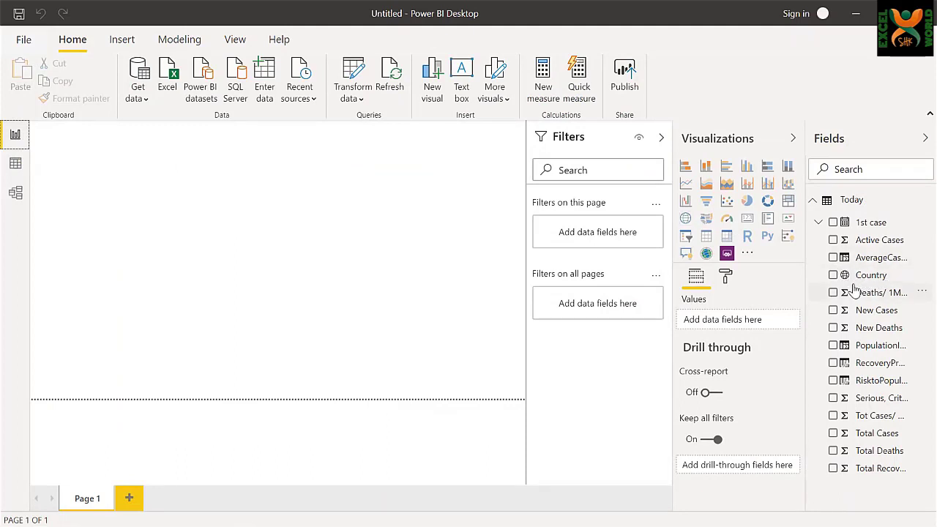
{"action": "left_click", "coordinate": [242, 207]}
{"action": "left_click", "coordinate": [661, 139]}
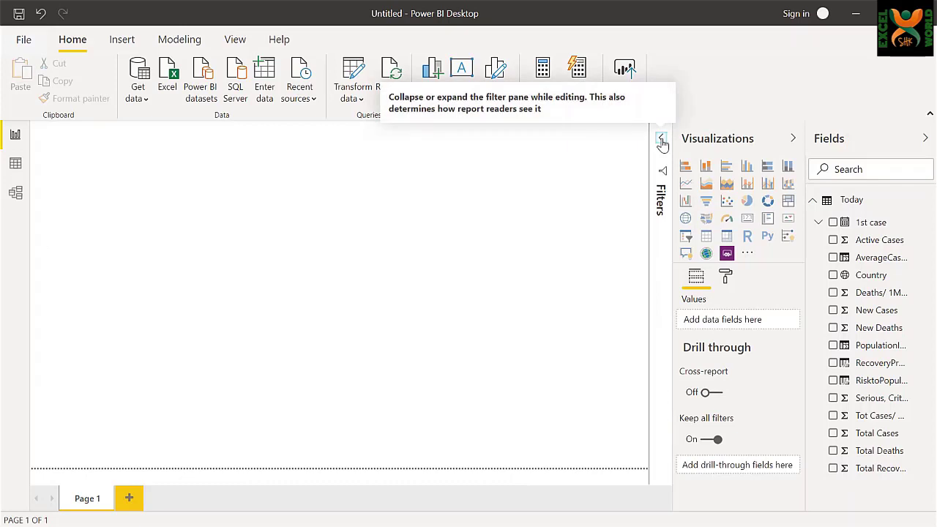
{"action": "left_click", "coordinate": [746, 221]}
{"action": "left_click", "coordinate": [790, 433]}
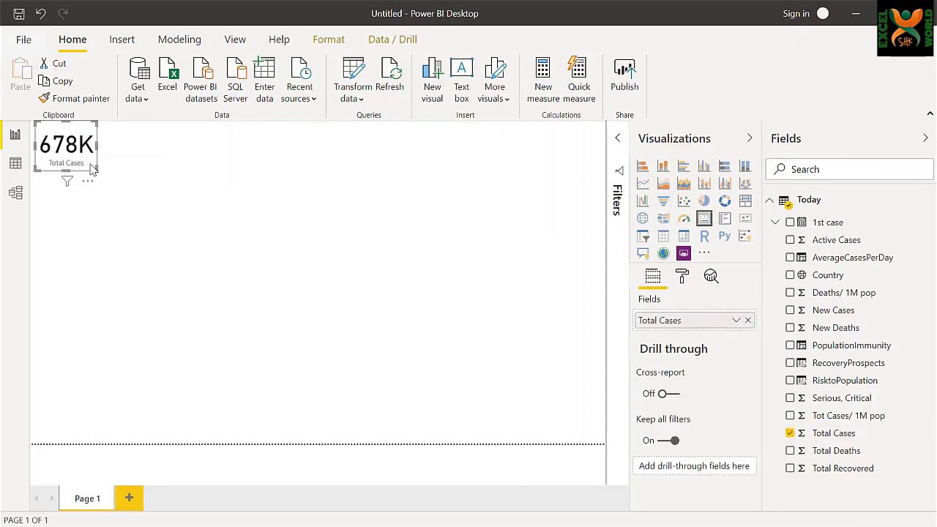
Step: Set the Total Cases card's data label text size to 30 pt and shrink the card around its text
{"action": "left_click", "coordinate": [686, 278]}
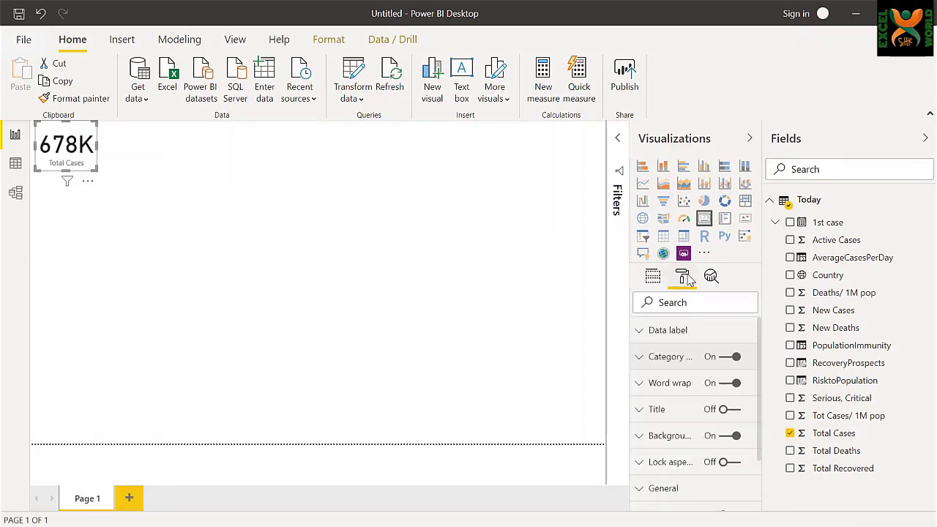
{"action": "left_click", "coordinate": [638, 333]}
{"action": "scroll", "coordinate": [737, 407], "scroll_direction": "down", "scroll_amount": 3}
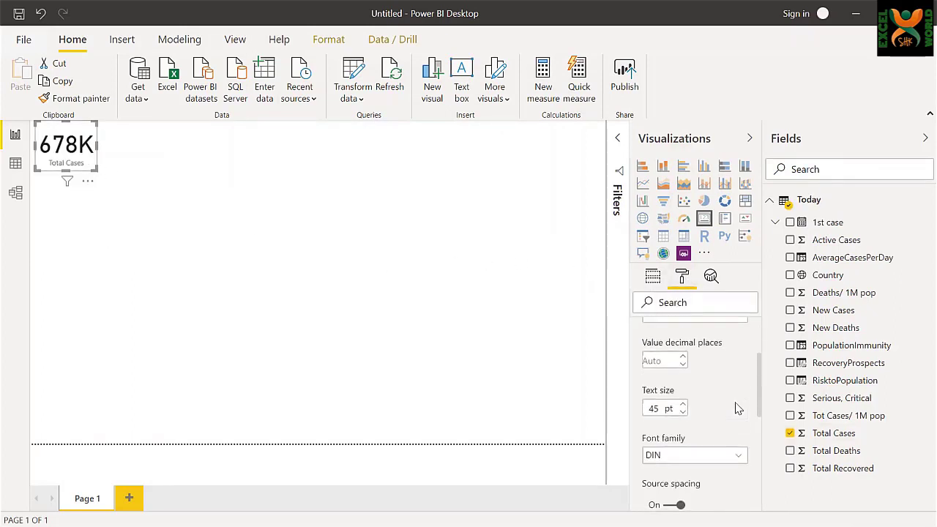
{"action": "left_click_drag", "start_coordinate": [659, 407], "coordinate": [621, 404]}
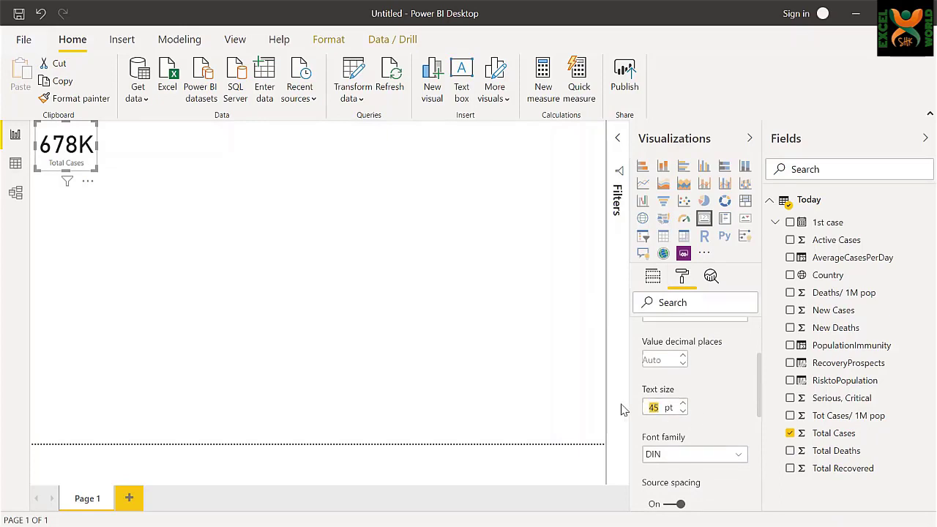
{"action": "type", "text": "30"}
{"action": "key", "text": "Return"}
{"action": "left_click", "coordinate": [93, 173]}
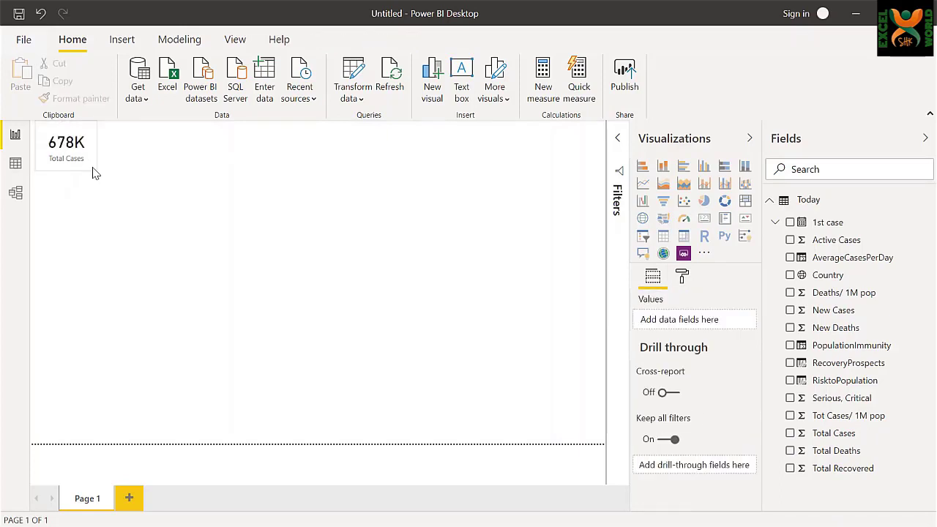
{"action": "left_click", "coordinate": [88, 165]}
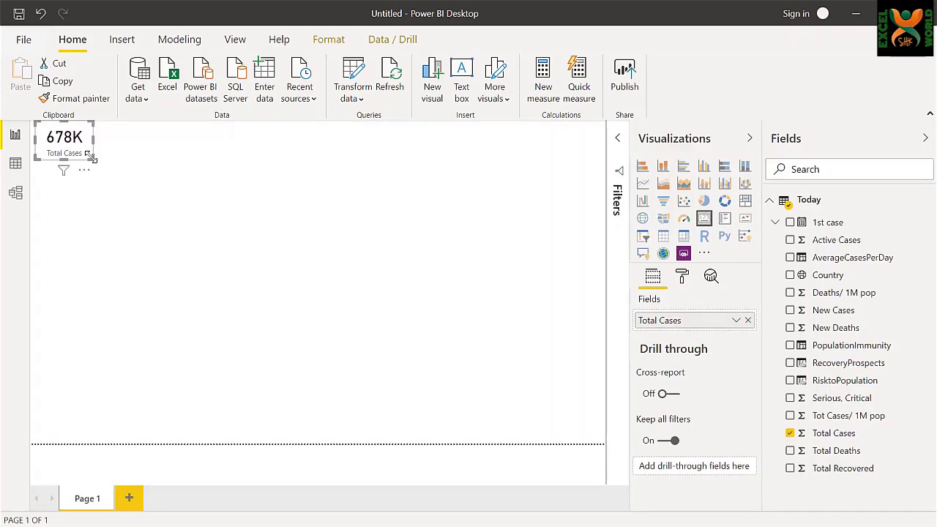
Step: Duplicate the Total Cases card, place the copy directly below it, and replace its field with Active Cases
{"action": "key", "text": "ctrl+c"}
{"action": "key", "text": "ctrl+v"}
{"action": "left_click_drag", "start_coordinate": [79, 202], "coordinate": [76, 193]}
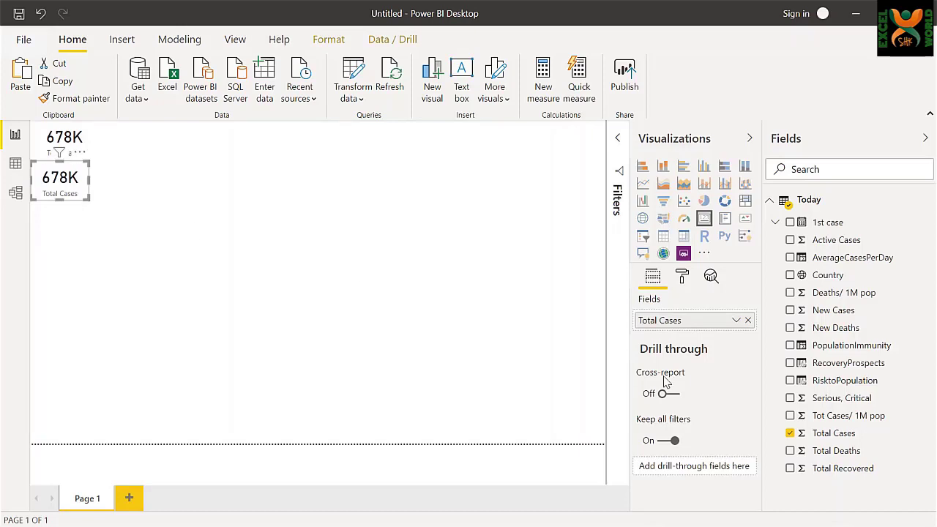
{"action": "left_click", "coordinate": [790, 433]}
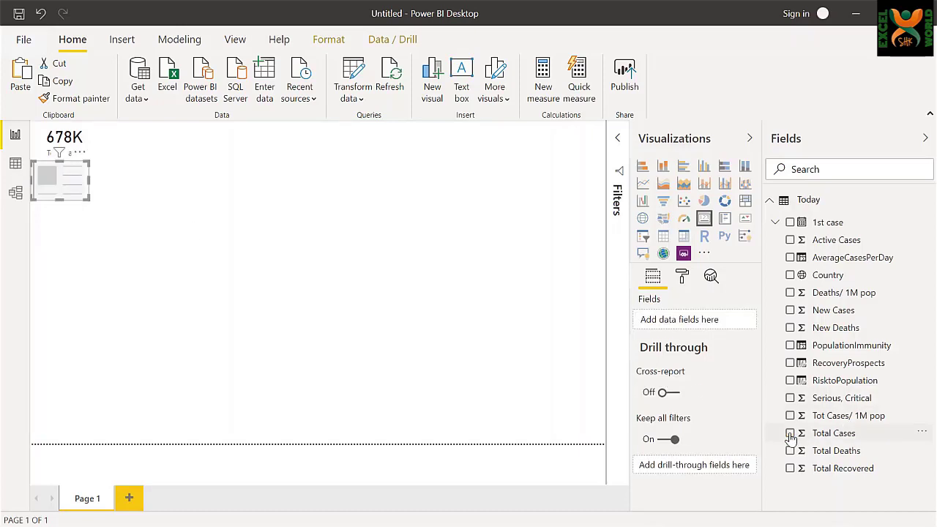
{"action": "left_click", "coordinate": [790, 241]}
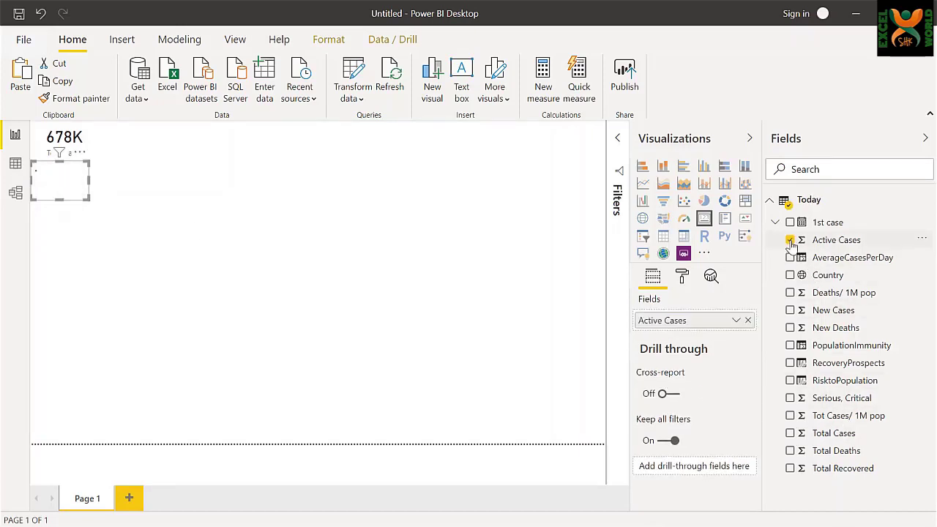
Step: Duplicate the Active Cases card, place the copy directly below it, and replace its field with Total Recovered
{"action": "key", "text": "ctrl+c"}
{"action": "key", "text": "ctrl+v"}
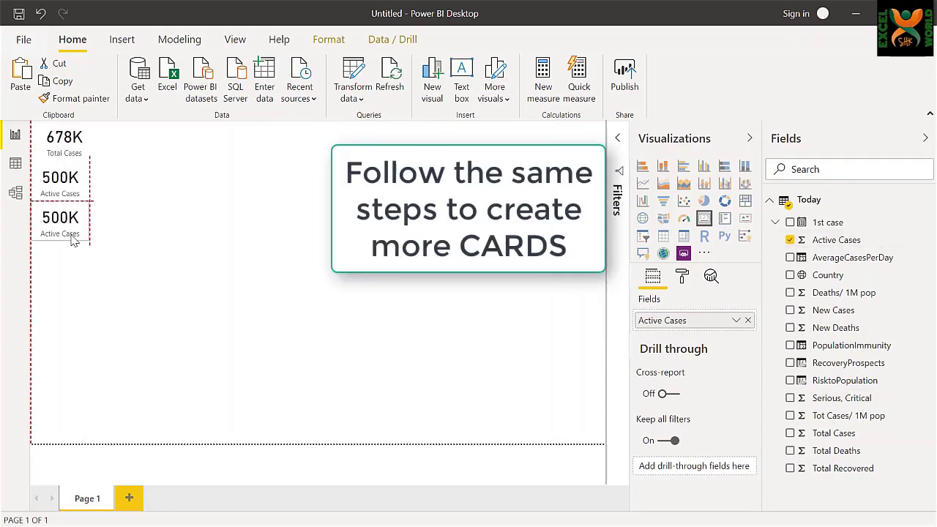
{"action": "left_click", "coordinate": [790, 240]}
{"action": "left_click", "coordinate": [790, 468]}
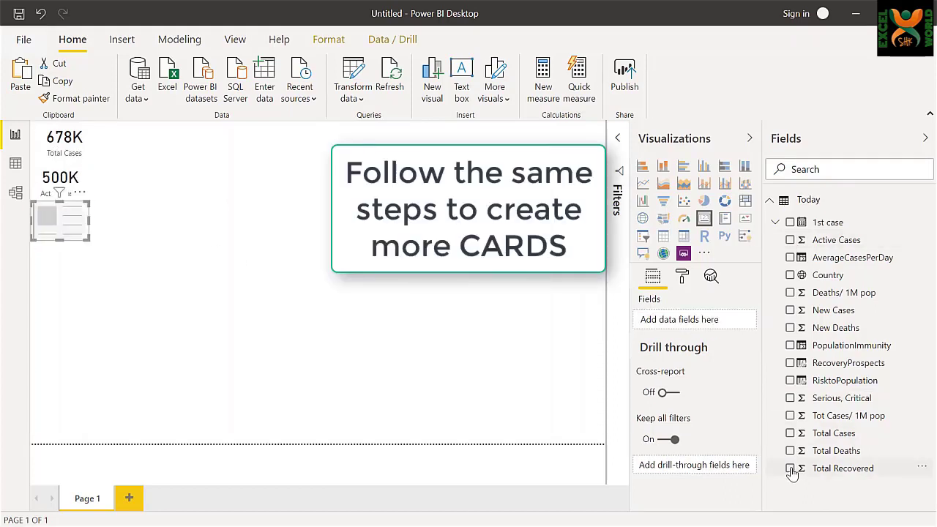
Step: Duplicate the Total Recovered card, place the copy beside the Total Cases card, and replace its field with Serious, Critical
{"action": "key", "text": "ctrl+c"}
{"action": "key", "text": "ctrl+v"}
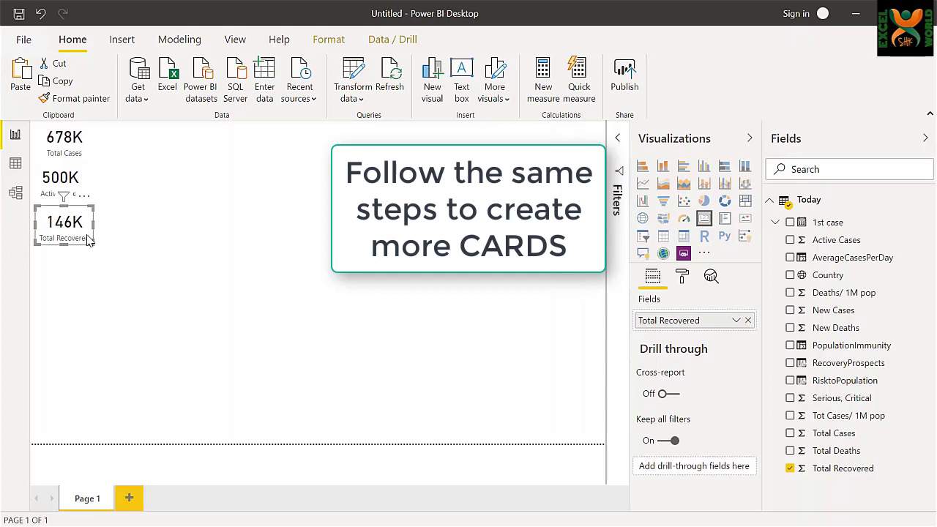
{"action": "left_click_drag", "start_coordinate": [87, 240], "coordinate": [120, 187]}
{"action": "left_click", "coordinate": [790, 468]}
{"action": "left_click", "coordinate": [790, 398]}
Step: Duplicate the Serious, Critical card, place the copy beside the Active Cases card, and replace its field with Total Deaths
{"action": "key", "text": "ctrl+c"}
{"action": "key", "text": "ctrl+v"}
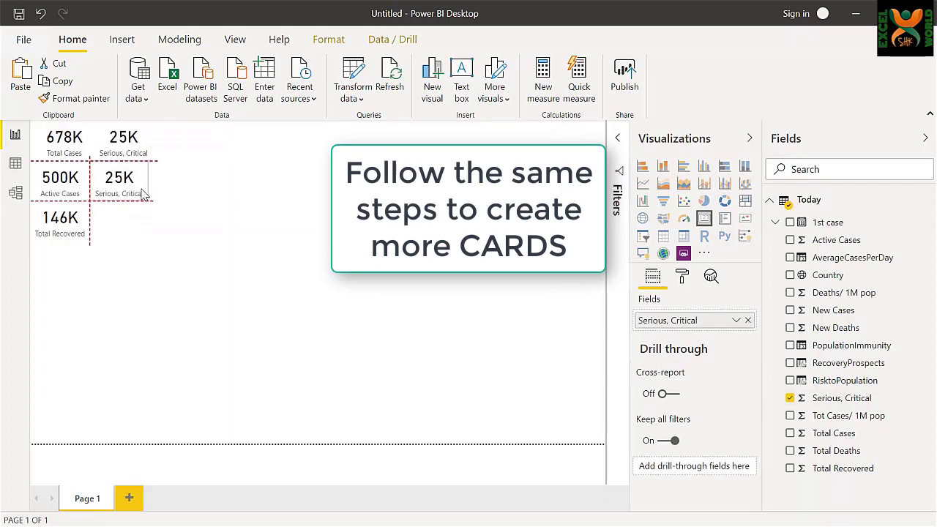
{"action": "left_click", "coordinate": [747, 320]}
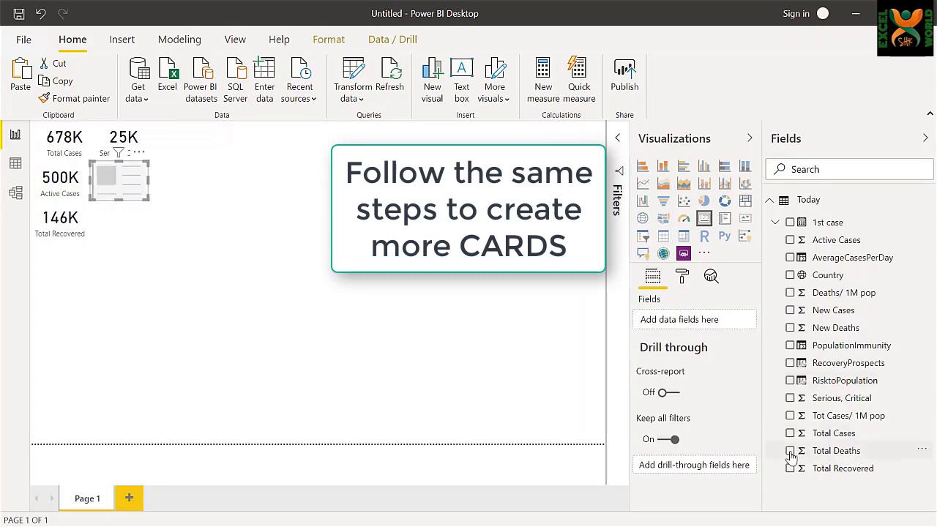
{"action": "left_click", "coordinate": [789, 450]}
{"action": "left_click", "coordinate": [146, 266]}
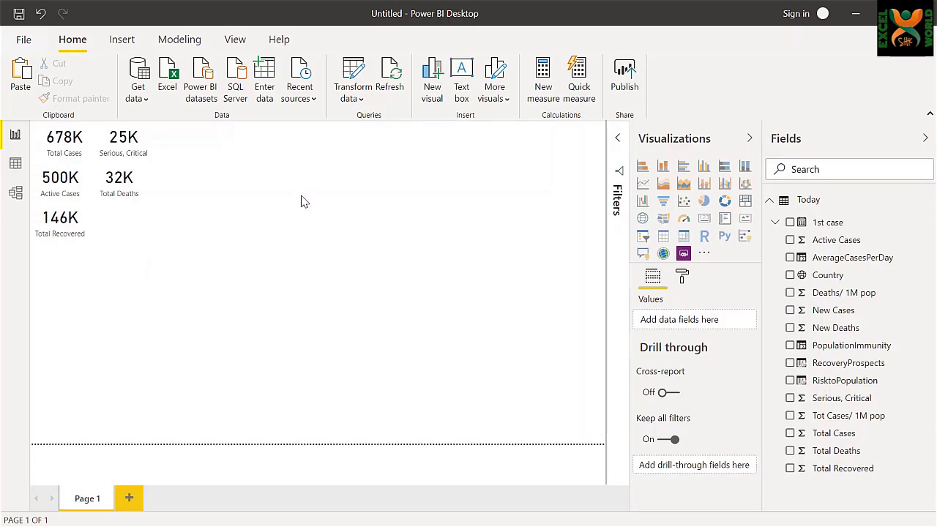
Step: Add a pie chart of New Cases and New Deaths beside the cards at the top of the report page
{"action": "left_click", "coordinate": [703, 200]}
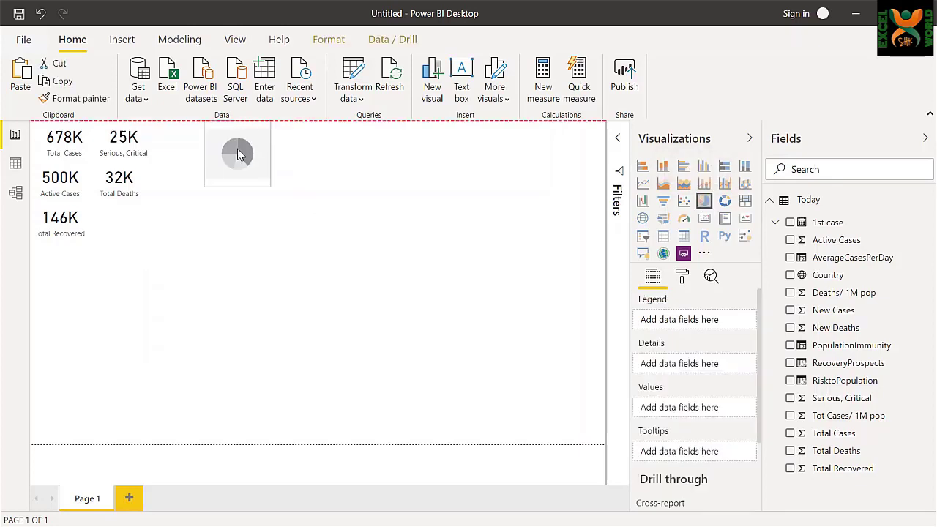
{"action": "left_click_drag", "start_coordinate": [267, 188], "coordinate": [297, 249]}
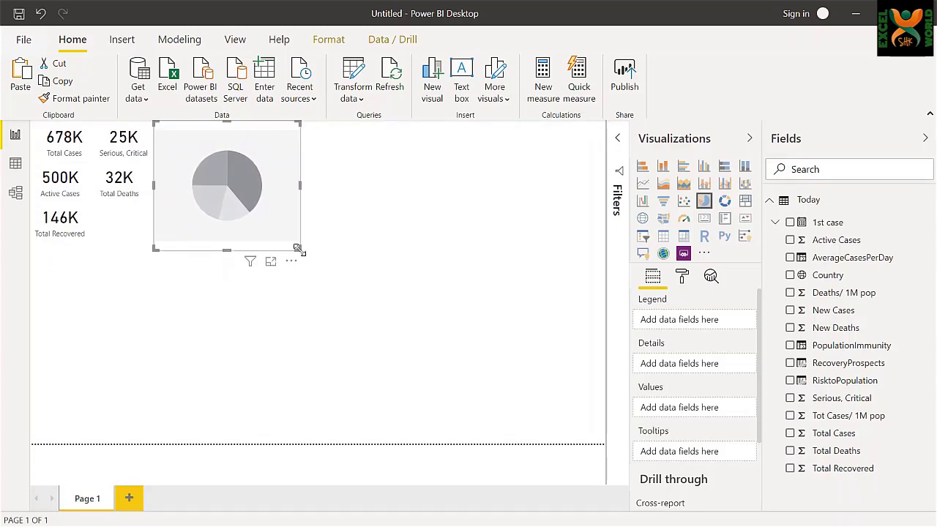
{"action": "left_click", "coordinate": [790, 310]}
{"action": "left_click", "coordinate": [789, 328]}
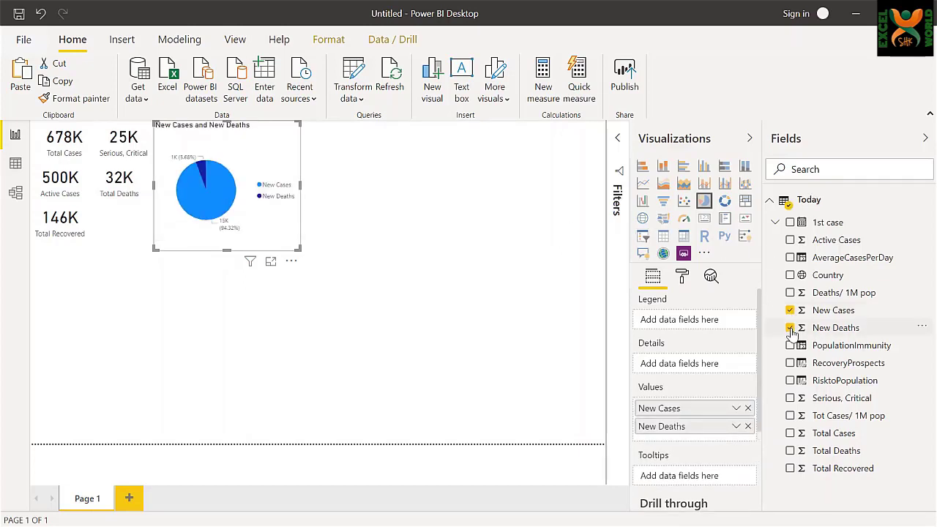
Step: Turn off the title and legend of the New Cases and New Deaths pie chart
{"action": "left_click", "coordinate": [681, 276]}
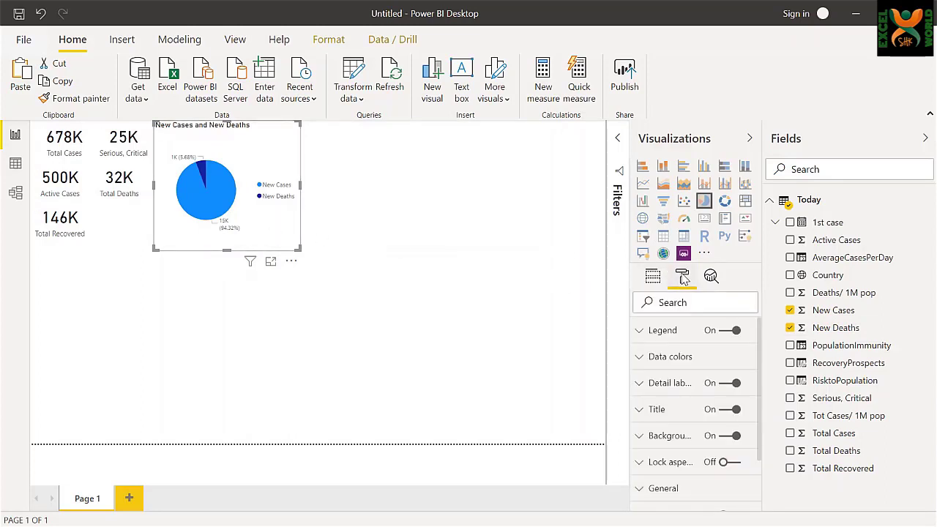
{"action": "left_click", "coordinate": [722, 417]}
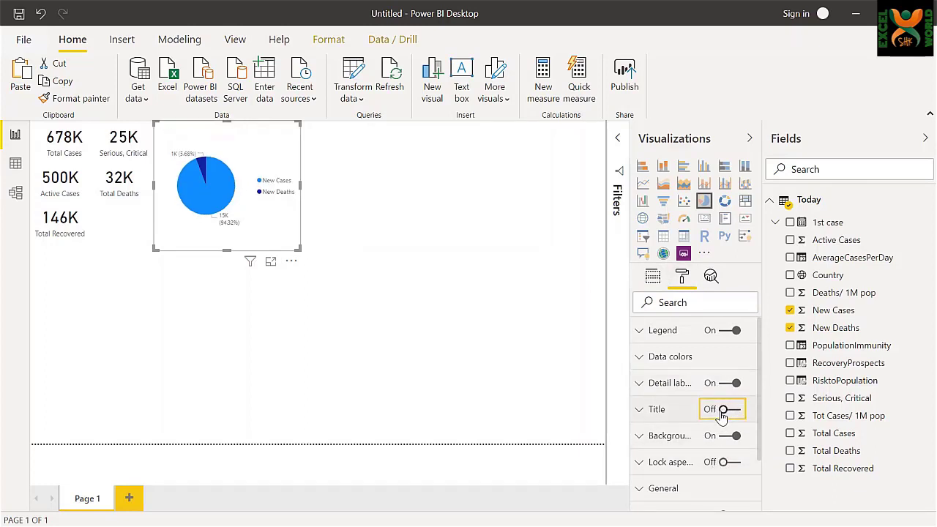
{"action": "left_click", "coordinate": [721, 331]}
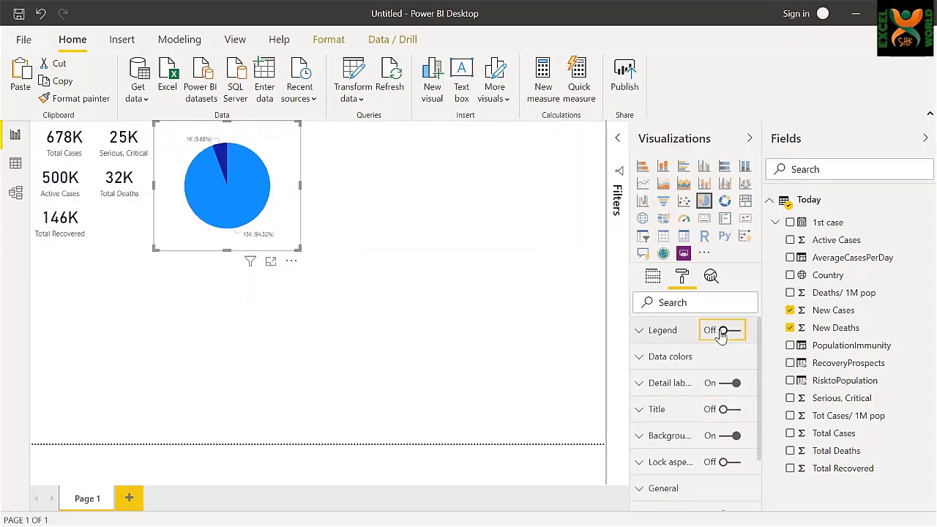
Step: Set the pie chart's detail labels to the Category, data value style with display units None
{"action": "left_click", "coordinate": [640, 383]}
{"action": "scroll", "coordinate": [641, 387], "scroll_direction": "down", "scroll_amount": 2}
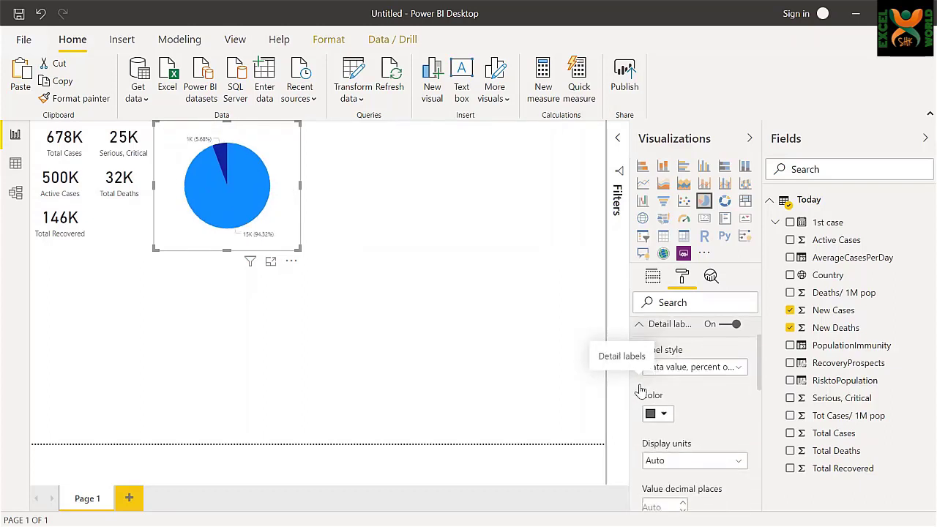
{"action": "left_click", "coordinate": [741, 368]}
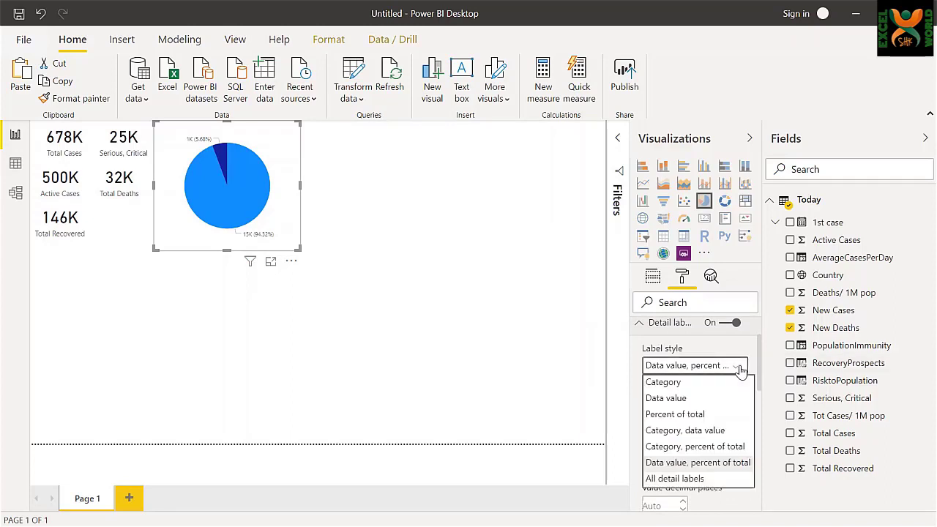
{"action": "left_click", "coordinate": [712, 437]}
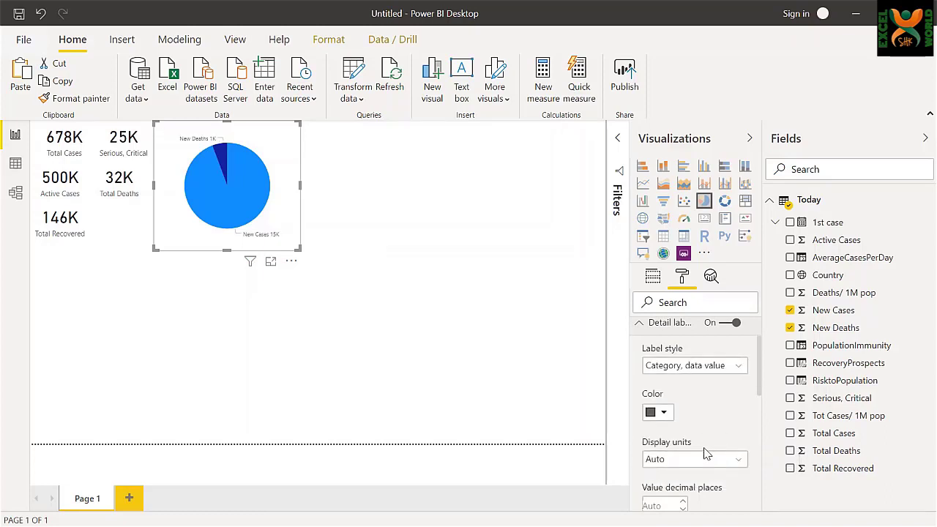
{"action": "left_click", "coordinate": [738, 459]}
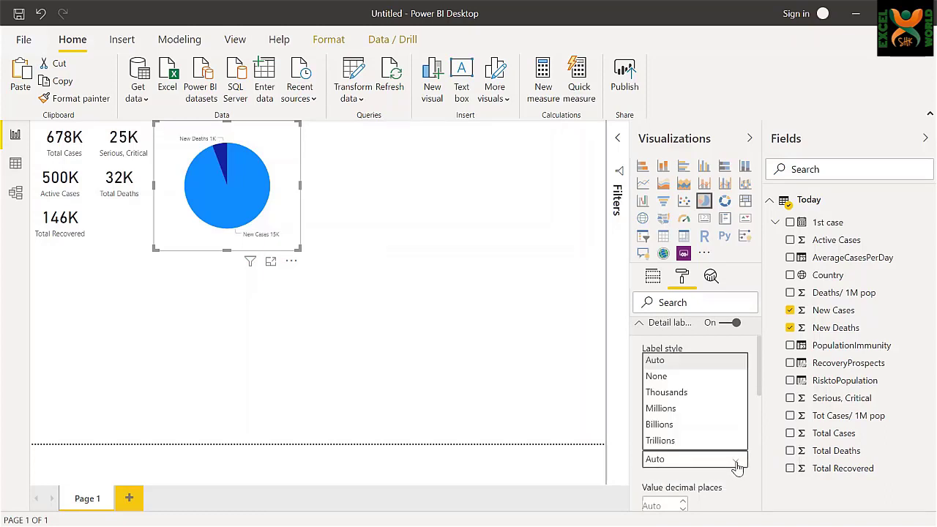
{"action": "left_click", "coordinate": [680, 378]}
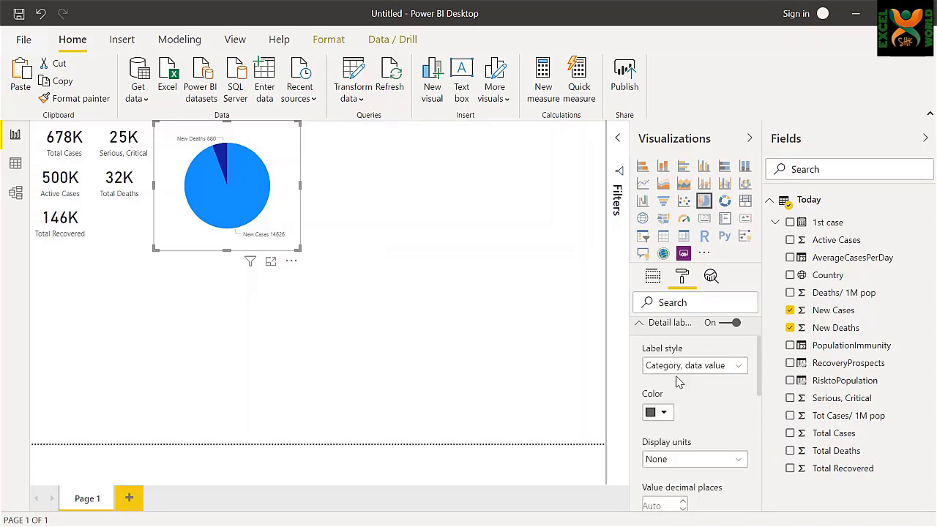
{"action": "left_click", "coordinate": [439, 196]}
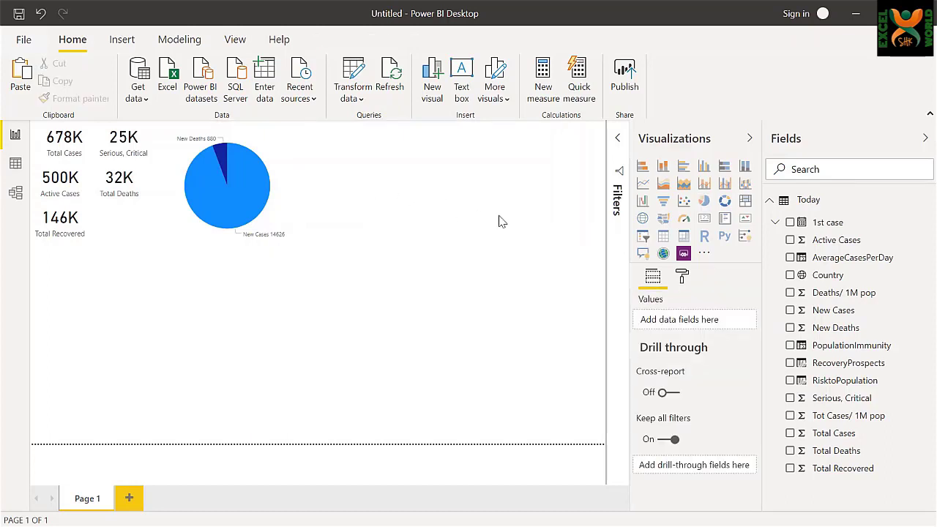
Step: Add a donut chart beside the pie chart, with Country as the legend and Total Deaths as the values
{"action": "left_click", "coordinate": [723, 202]}
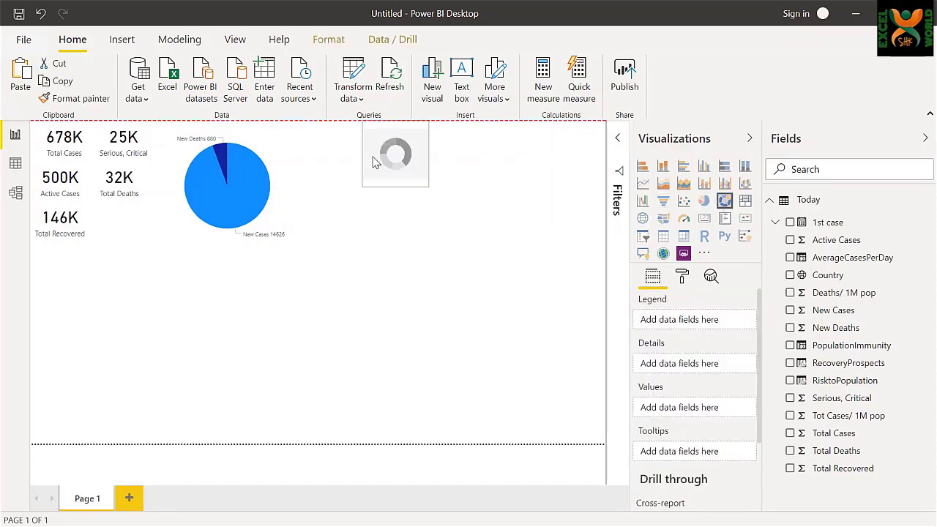
{"action": "left_click_drag", "start_coordinate": [367, 185], "coordinate": [439, 250]}
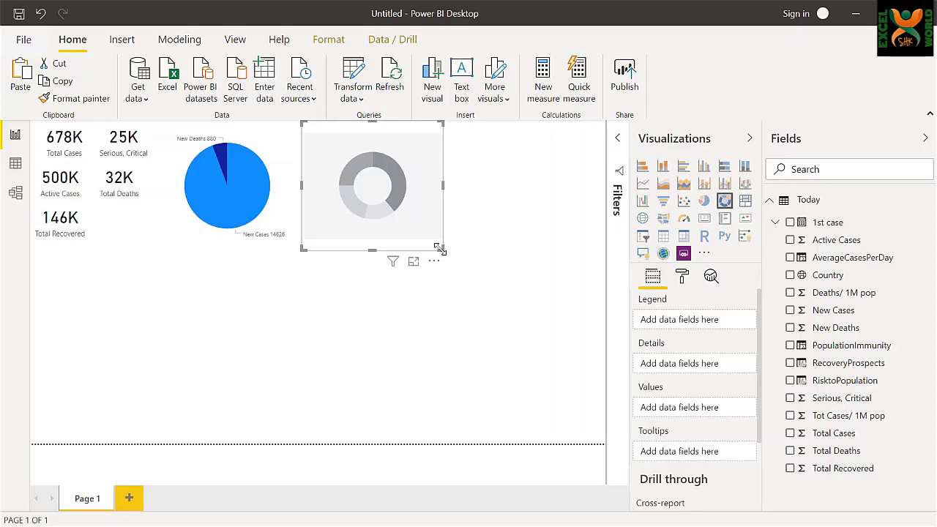
{"action": "left_click", "coordinate": [790, 276]}
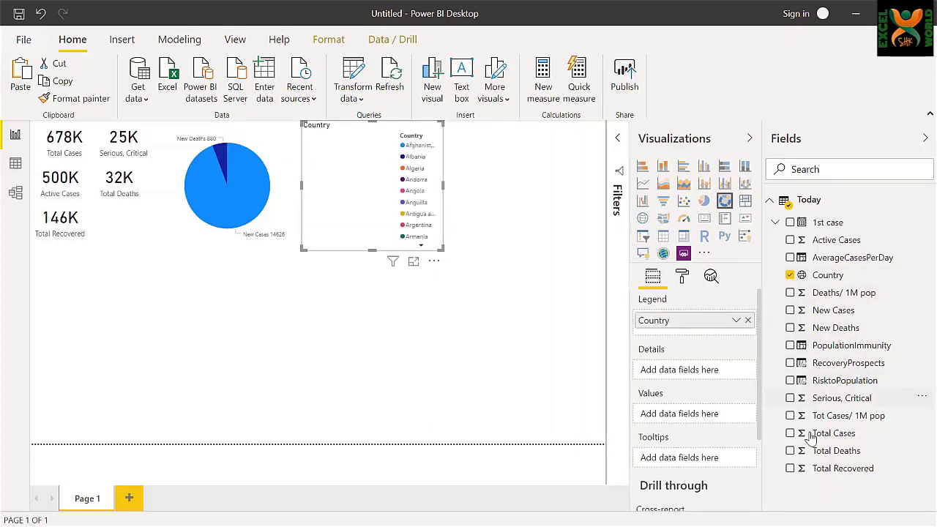
{"action": "left_click", "coordinate": [789, 450]}
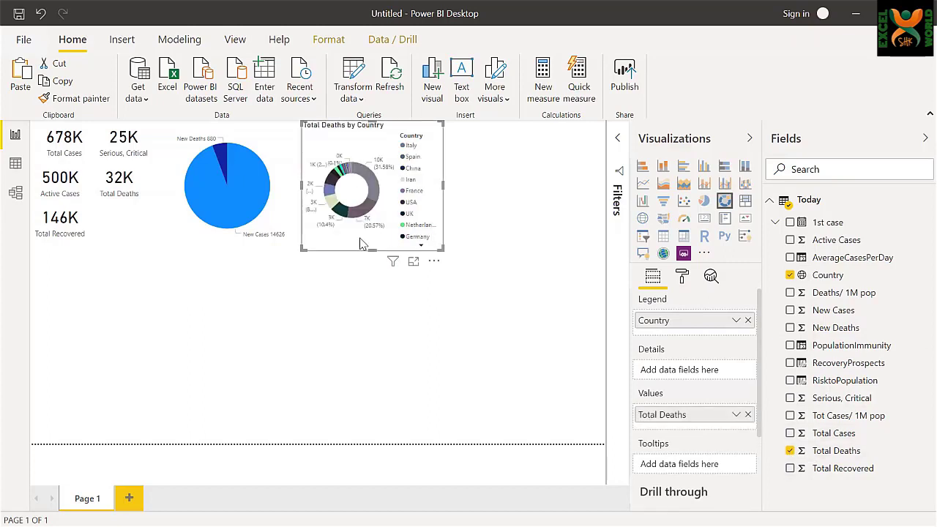
Step: Turn off the donut chart's legend and set its detail label style to Category, percent of total
{"action": "left_click", "coordinate": [682, 277]}
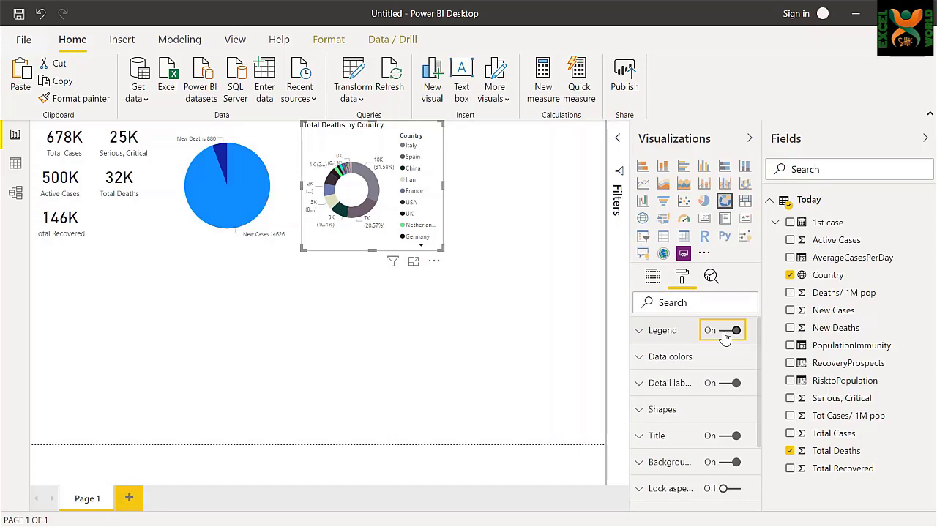
{"action": "left_click", "coordinate": [725, 333]}
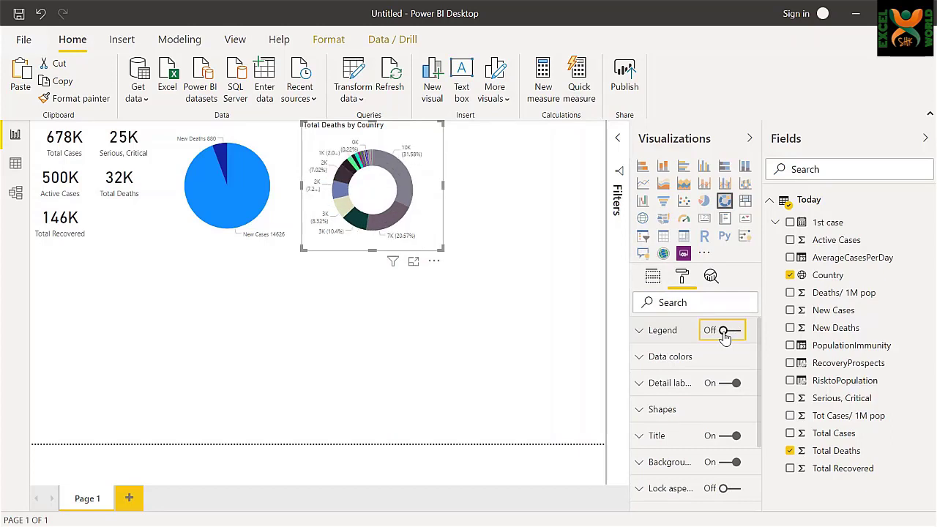
{"action": "left_click", "coordinate": [638, 385]}
{"action": "left_click", "coordinate": [736, 427]}
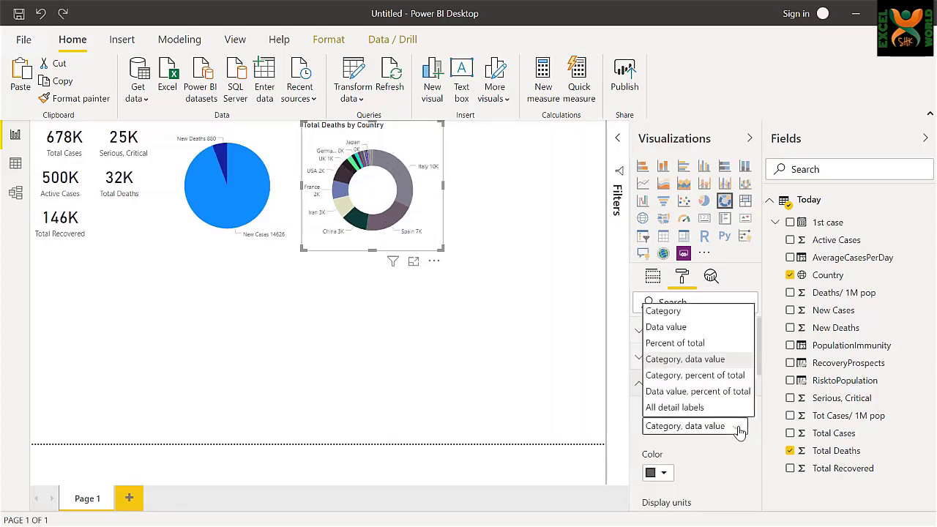
{"action": "left_click", "coordinate": [721, 376]}
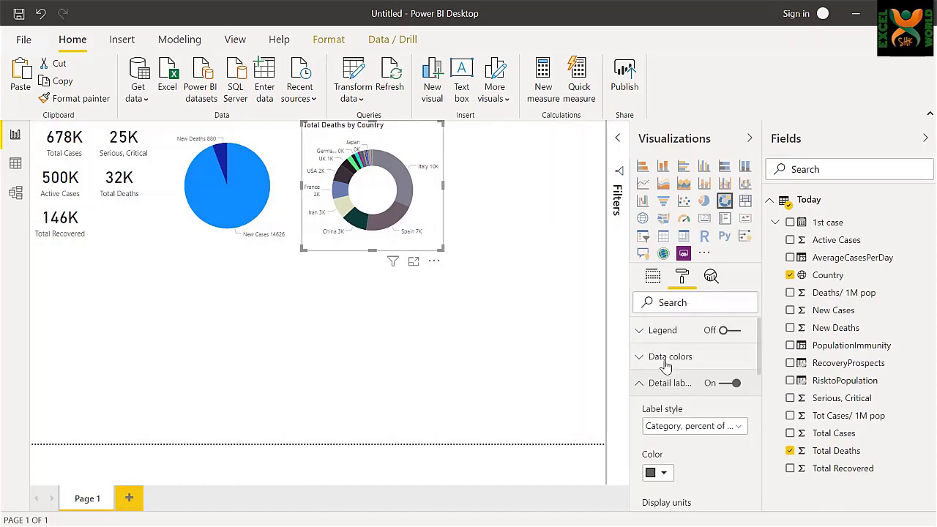
Step: Enlarge the donut chart slightly and show its percentage labels without decimal places
{"action": "left_click_drag", "start_coordinate": [442, 254], "coordinate": [458, 262]}
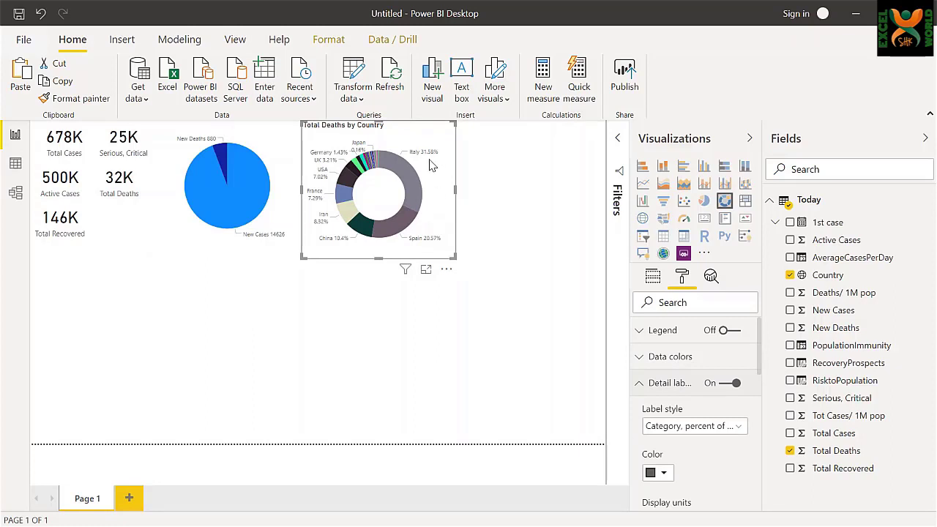
{"action": "scroll", "coordinate": [704, 453], "scroll_direction": "down", "scroll_amount": 3}
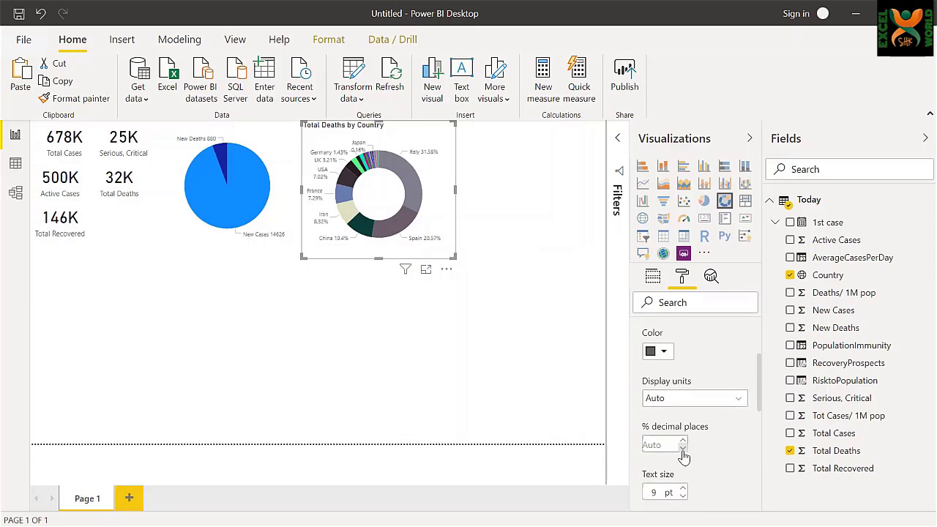
{"action": "left_click", "coordinate": [682, 449]}
{"action": "left_click", "coordinate": [545, 221]}
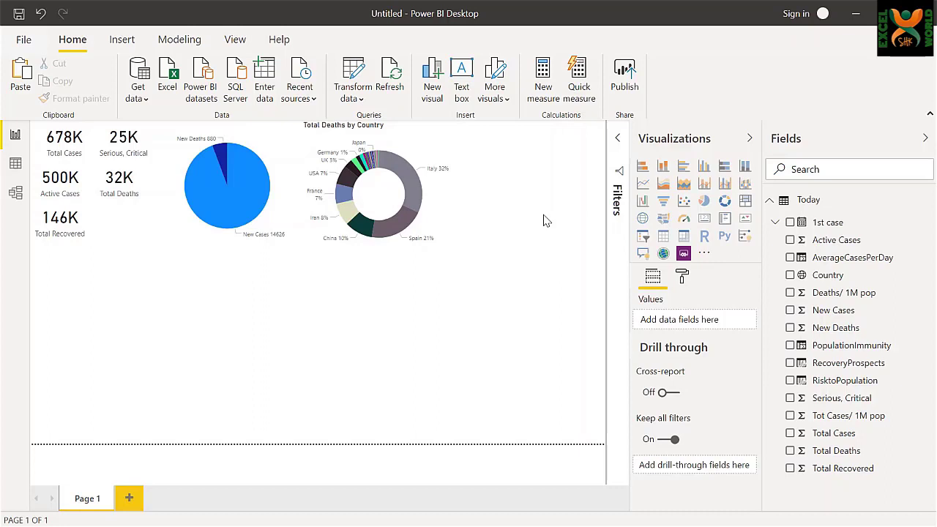
Step: Add a full-height clustered bar chart beside the donut chart, showing AverageCasesPerDay by Country
{"action": "left_click", "coordinate": [682, 167]}
{"action": "left_click_drag", "start_coordinate": [125, 318], "coordinate": [497, 140]}
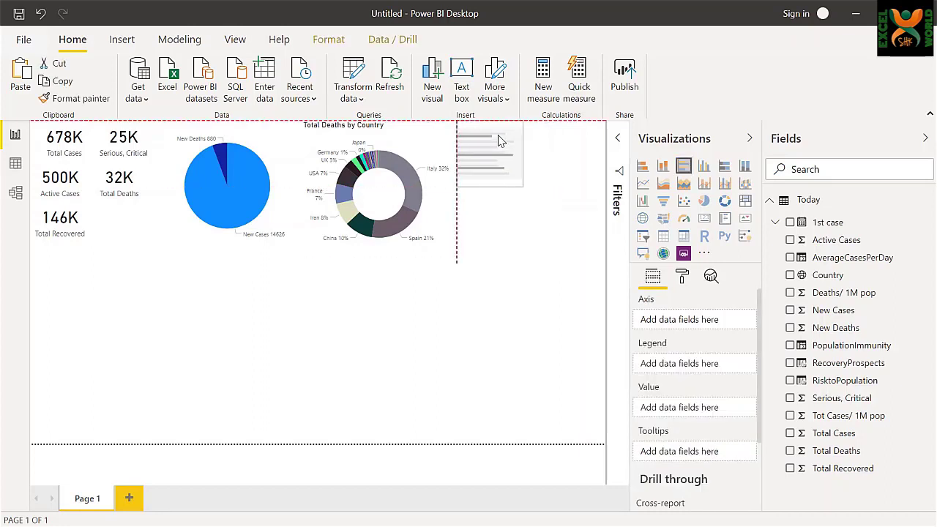
{"action": "left_click_drag", "start_coordinate": [522, 187], "coordinate": [613, 460]}
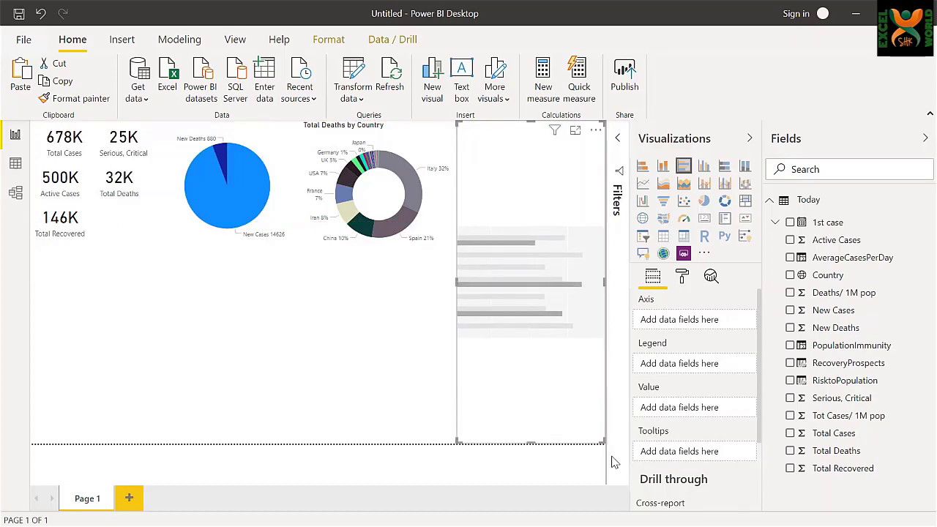
{"action": "left_click", "coordinate": [790, 276]}
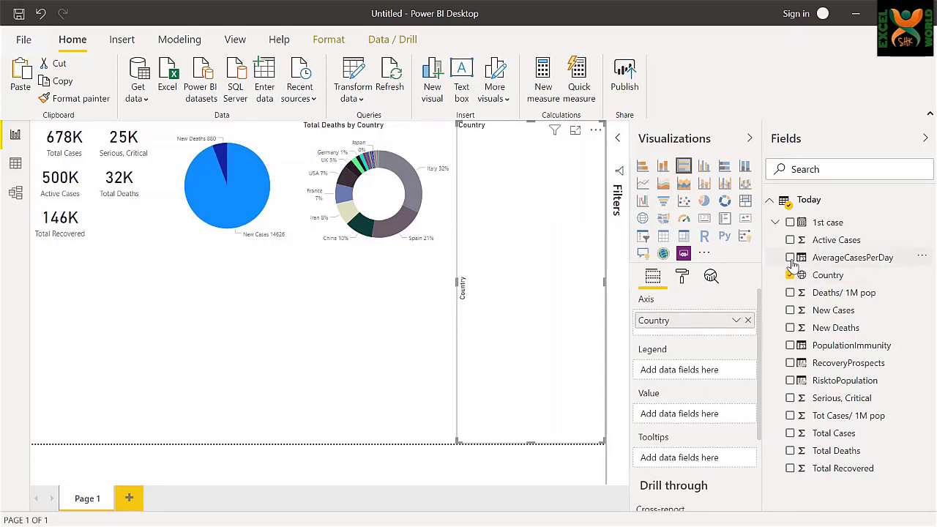
{"action": "left_click", "coordinate": [790, 258]}
Step: Turn off the bar chart's X axis and turn on data labels with display units None
{"action": "left_click", "coordinate": [682, 276]}
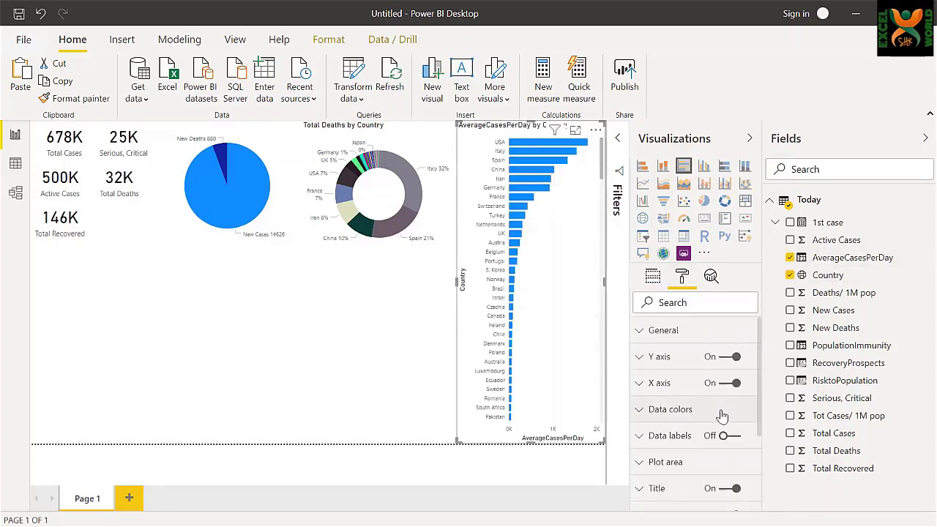
{"action": "left_click", "coordinate": [724, 384]}
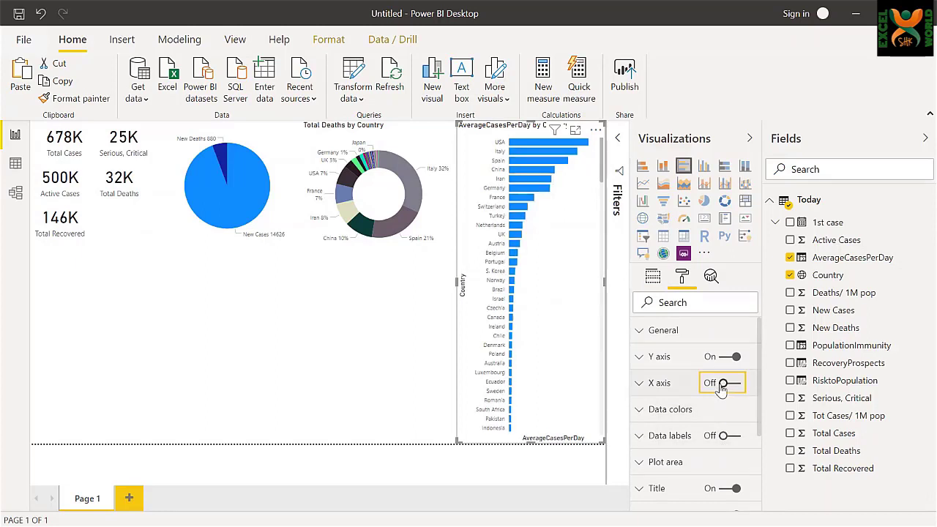
{"action": "scroll", "coordinate": [640, 432], "scroll_direction": "down", "scroll_amount": 3}
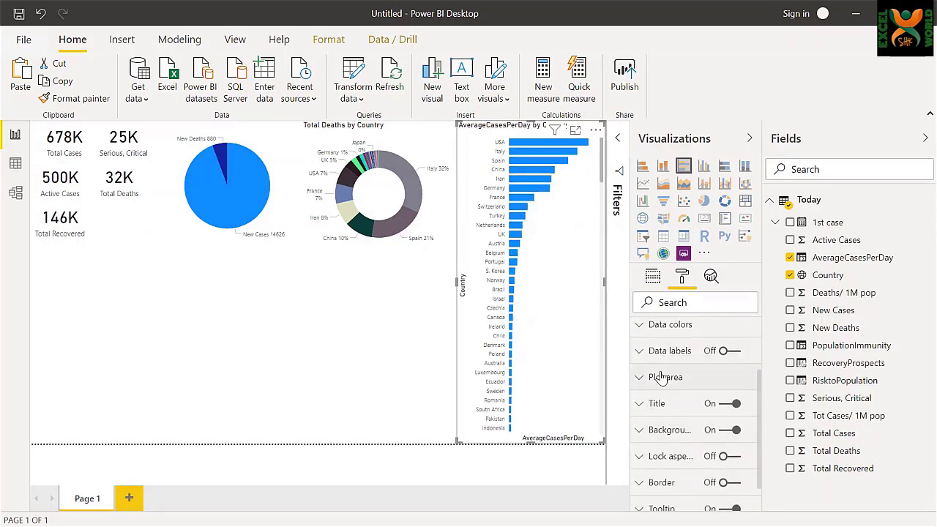
{"action": "left_click", "coordinate": [725, 350]}
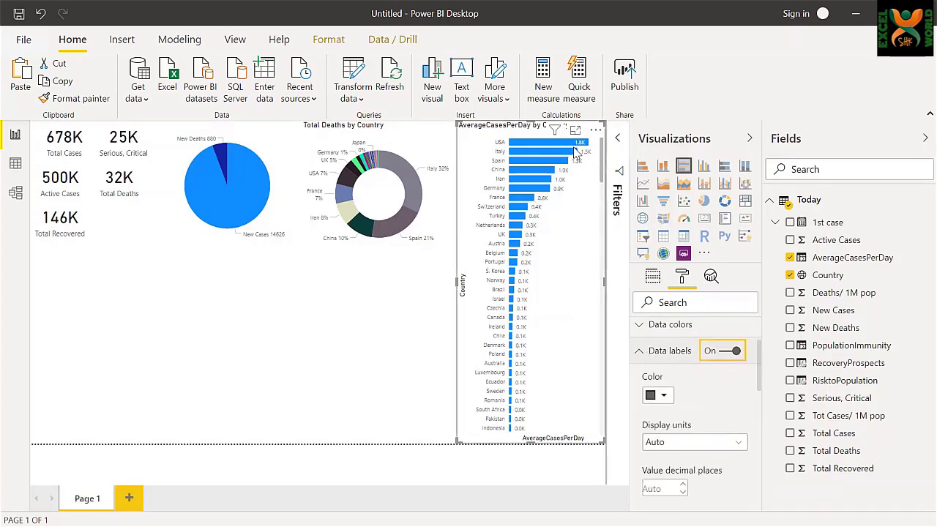
{"action": "scroll", "coordinate": [740, 401], "scroll_direction": "down", "scroll_amount": 2}
{"action": "left_click", "coordinate": [740, 399]}
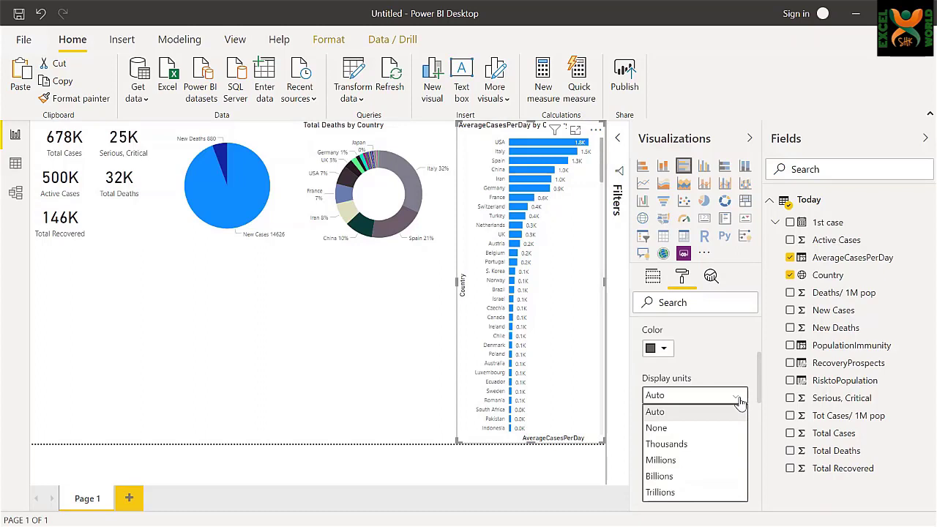
{"action": "left_click", "coordinate": [657, 428]}
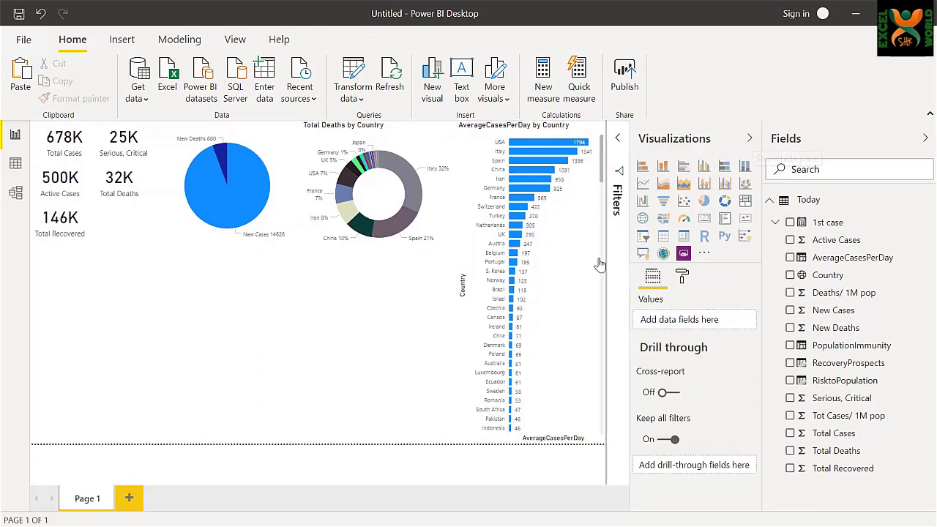
Step: Add a filled map below the cards and pie chart, and place a same-size copy of it beside it under the donut chart
{"action": "left_click", "coordinate": [663, 220]}
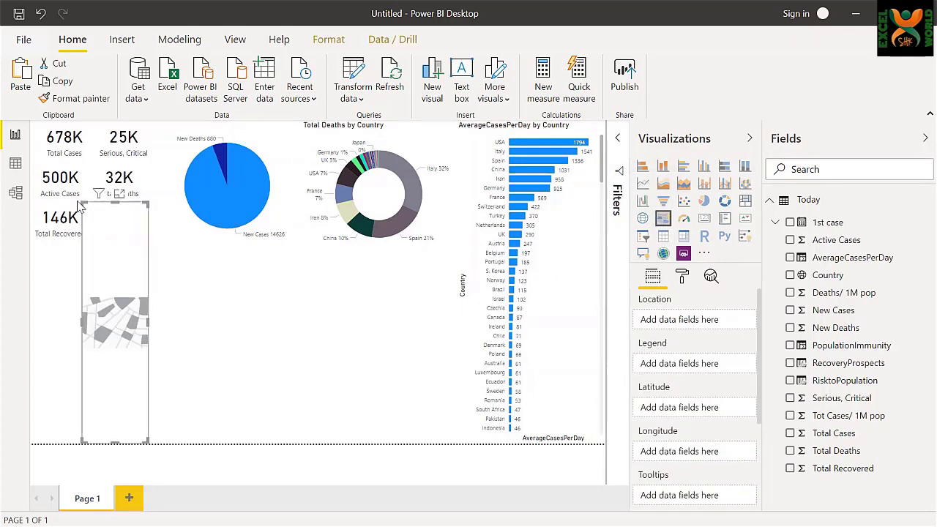
{"action": "left_click_drag", "start_coordinate": [83, 205], "coordinate": [16, 251]}
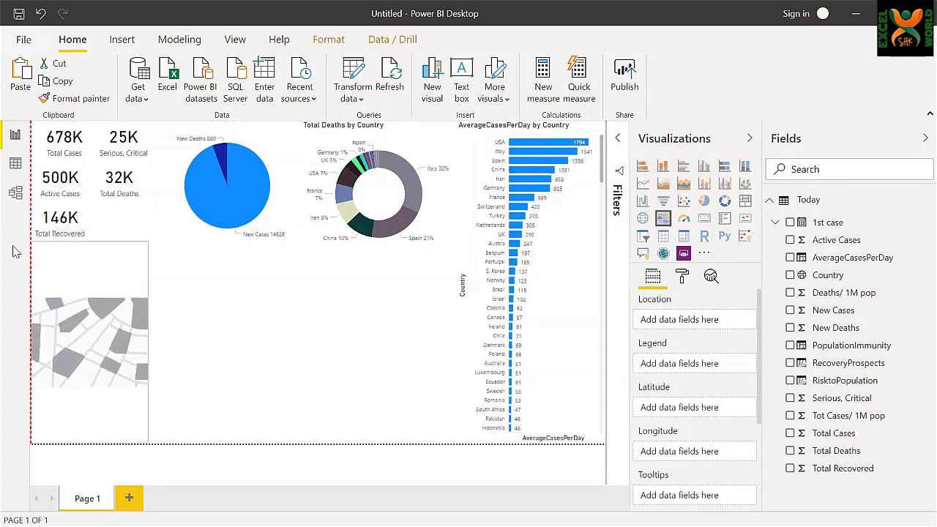
{"action": "left_click_drag", "start_coordinate": [148, 241], "coordinate": [244, 252]}
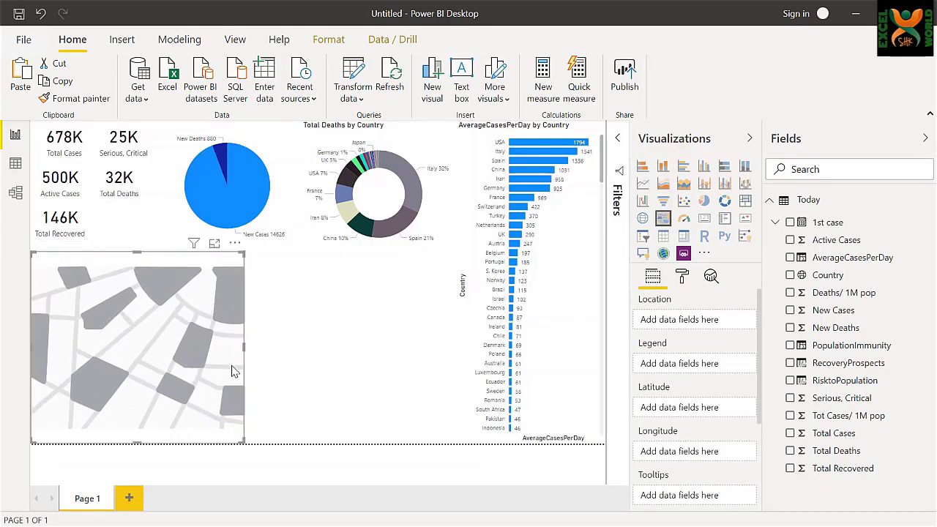
{"action": "left_click_drag", "start_coordinate": [244, 371], "coordinate": [444, 368]}
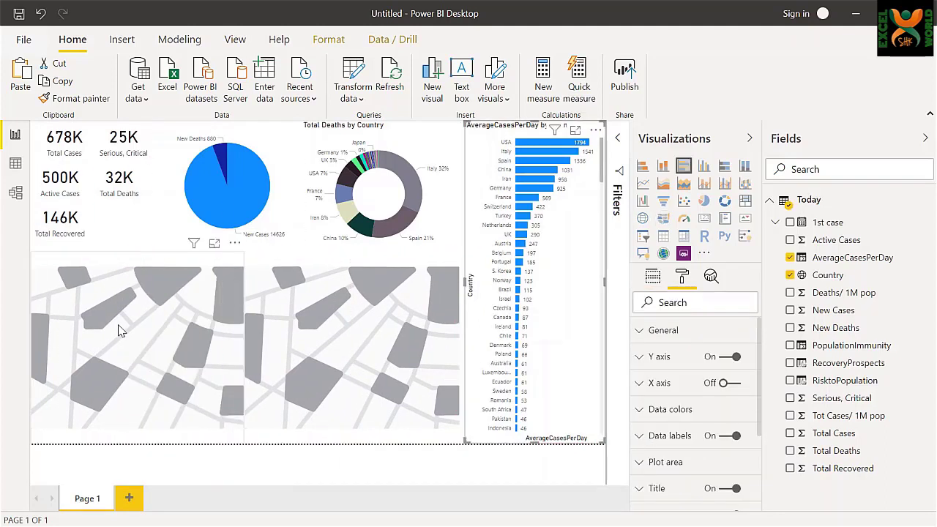
Step: Set the left map's location to Country and its legend to RisktoPopulation, and turn off its title
{"action": "left_click", "coordinate": [119, 325]}
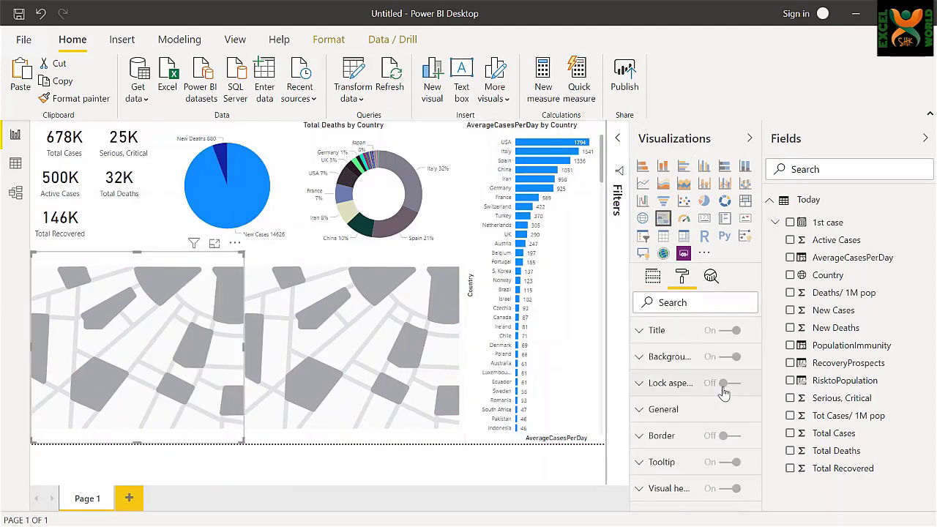
{"action": "left_click", "coordinate": [652, 277]}
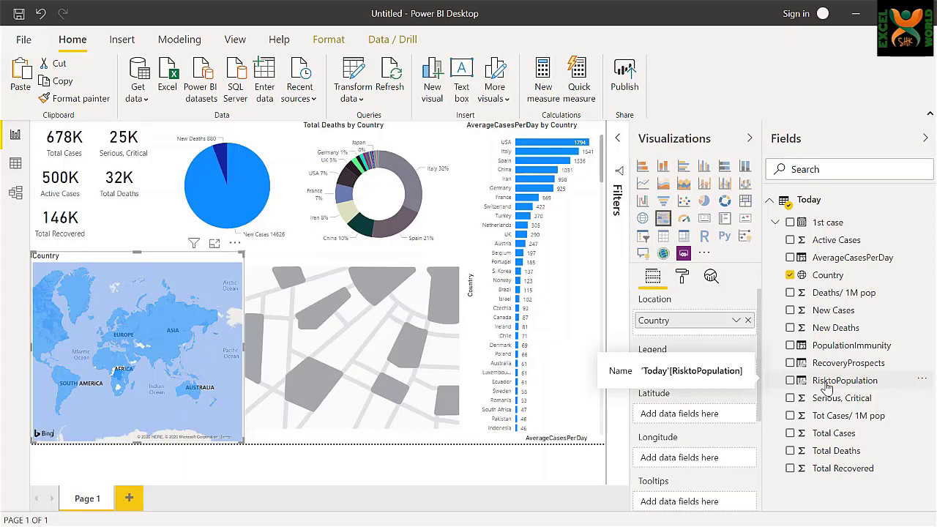
{"action": "left_click_drag", "start_coordinate": [826, 388], "coordinate": [678, 371]}
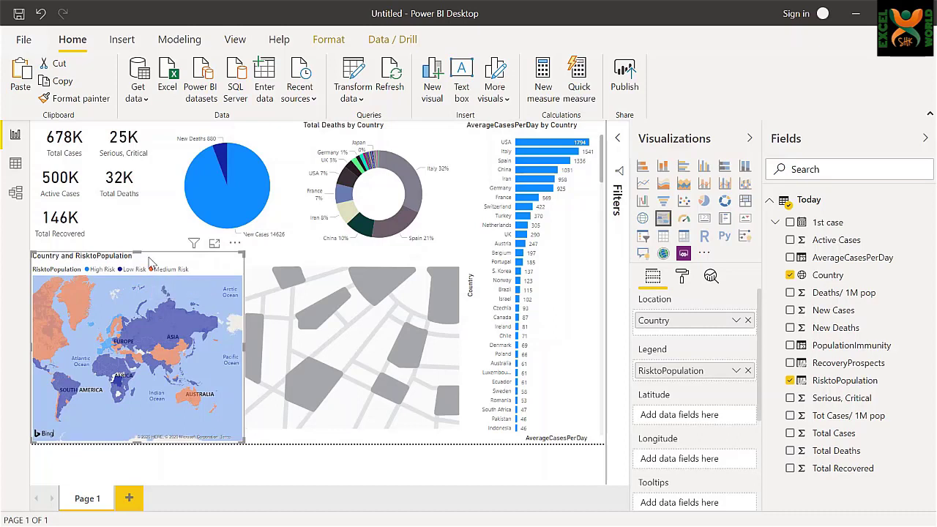
{"action": "left_click", "coordinate": [681, 276]}
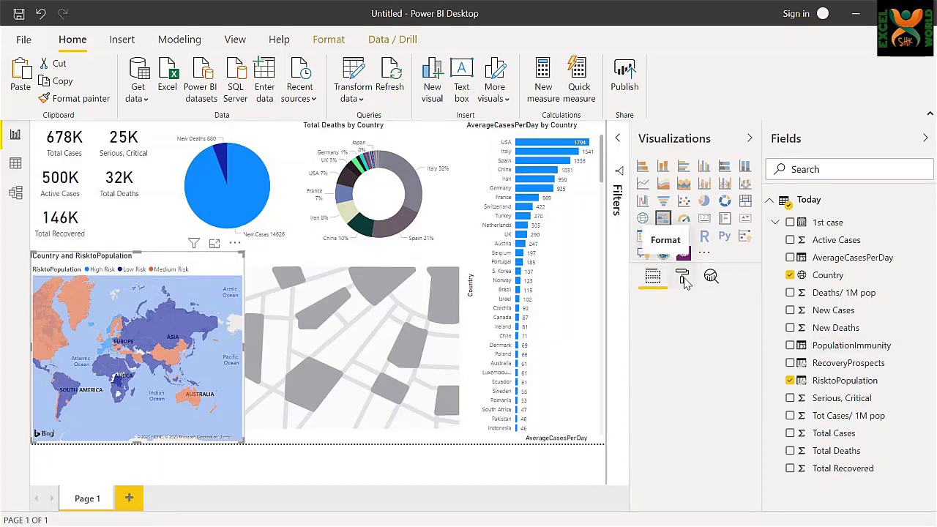
{"action": "left_click", "coordinate": [728, 435]}
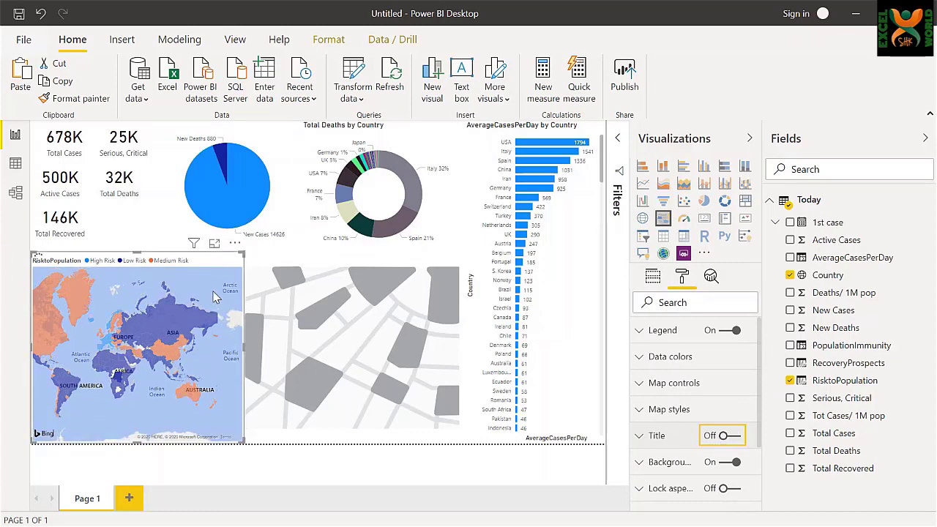
Step: Assign Country as the location and RecoveryProspects as the legend of the empty map below the donut chart
{"action": "left_click", "coordinate": [375, 265]}
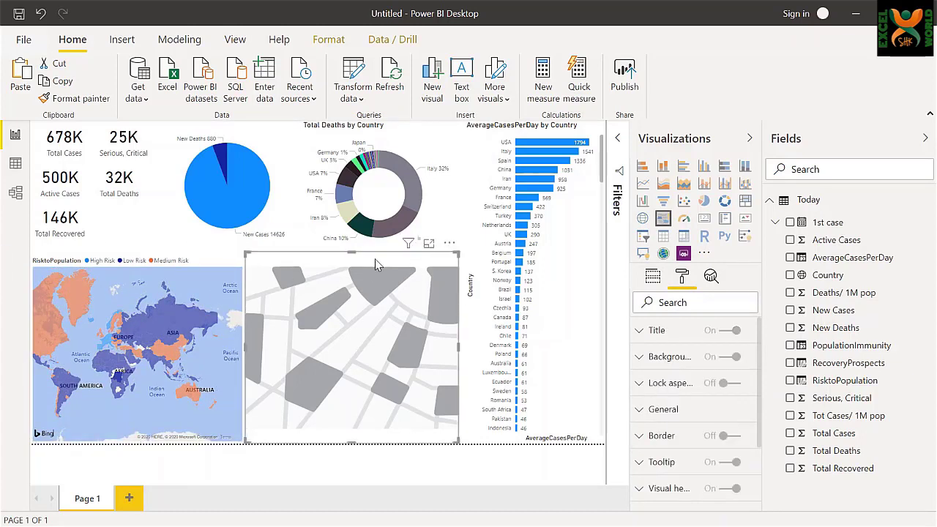
{"action": "left_click", "coordinate": [790, 275]}
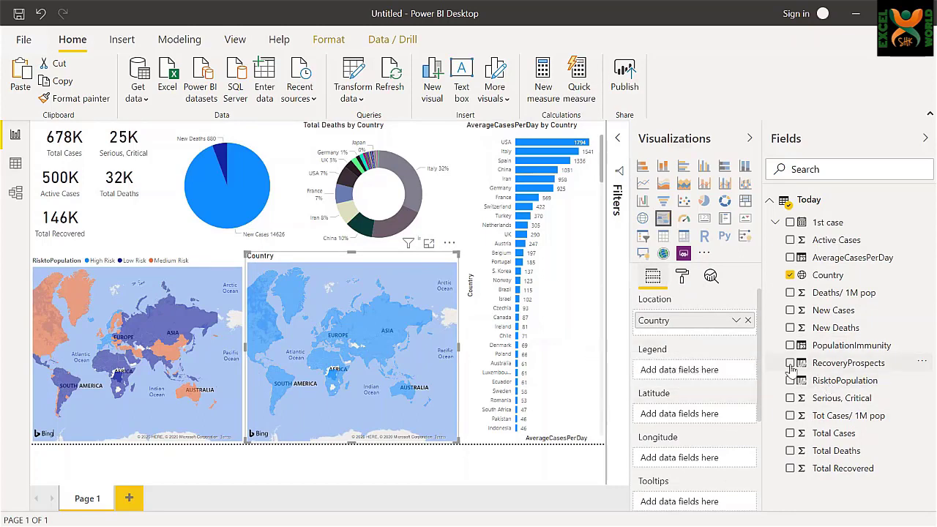
{"action": "left_click_drag", "start_coordinate": [826, 364], "coordinate": [670, 373]}
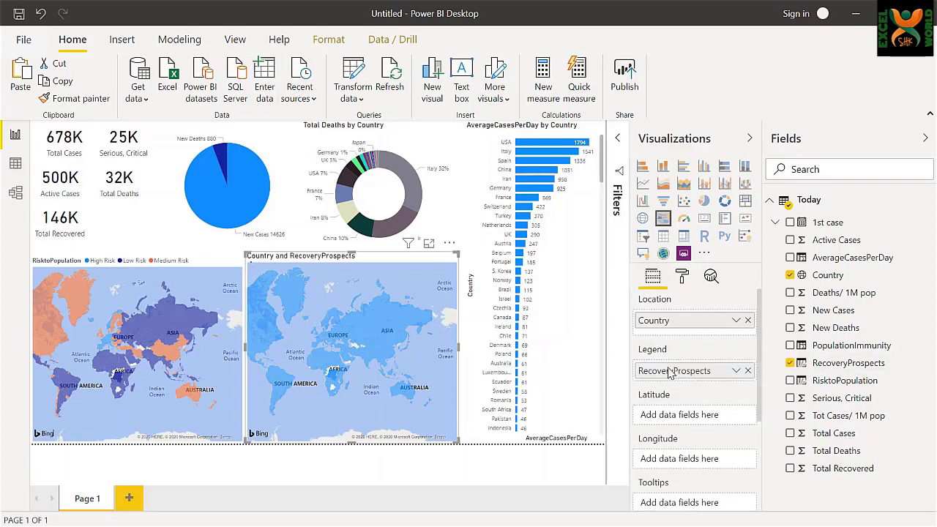
{"action": "scroll", "coordinate": [669, 373], "scroll_direction": "down", "scroll_amount": 1}
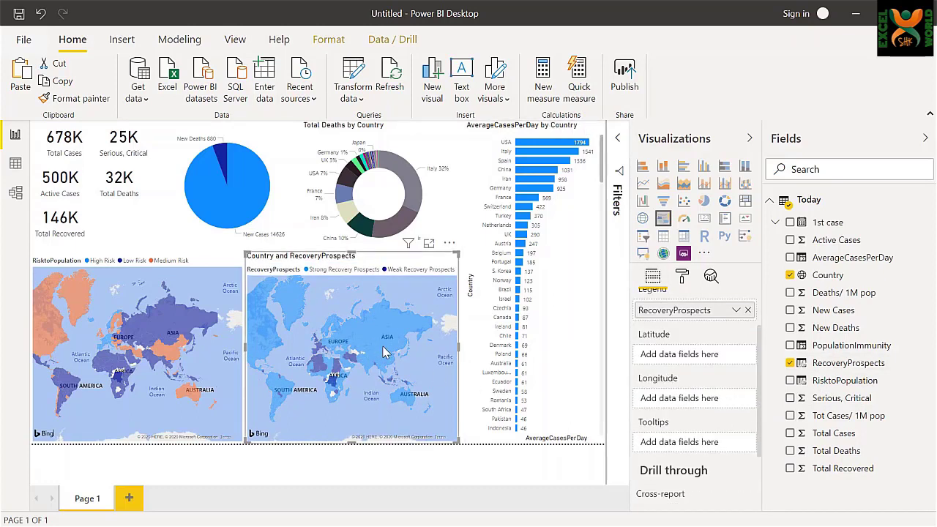
{"action": "mouse_move", "coordinate": [383, 352]}
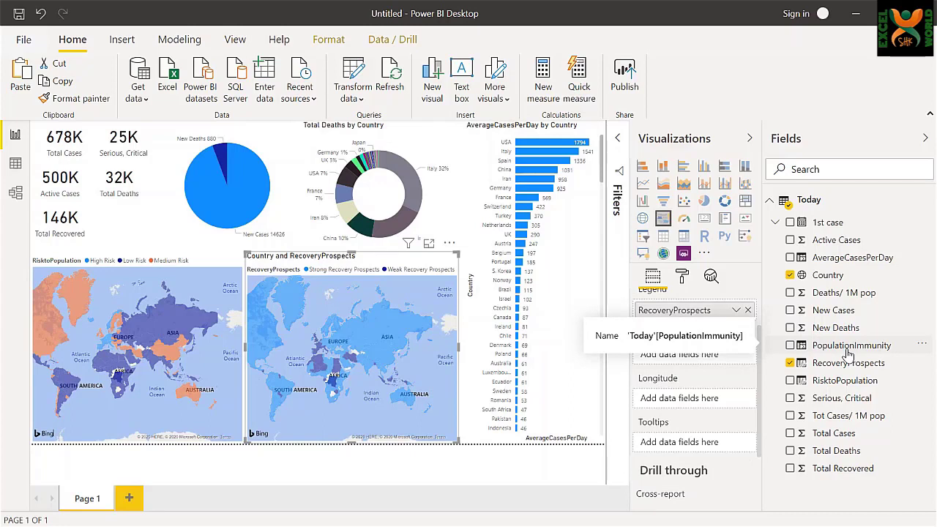
Step: Add PopulationImmunity to the RecoveryProspects map's tooltips and turn off the map's title
{"action": "left_click_drag", "start_coordinate": [847, 353], "coordinate": [696, 452]}
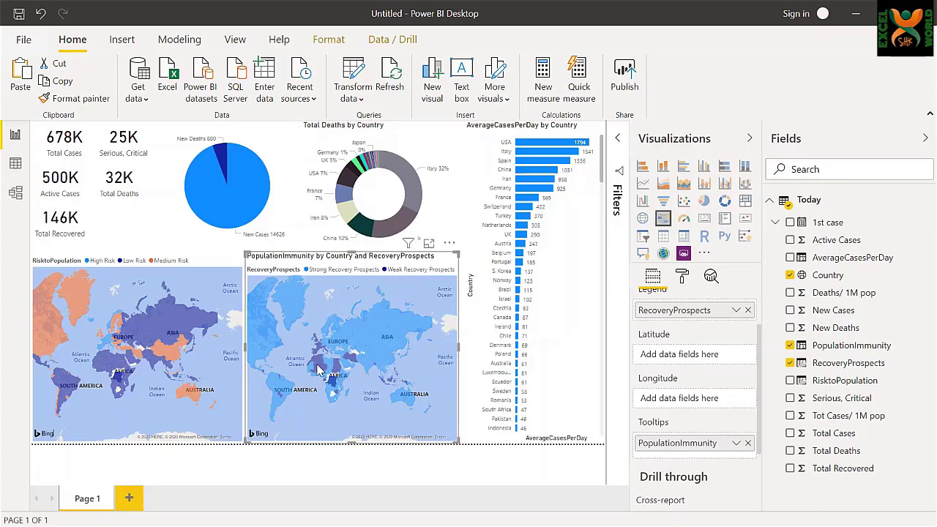
{"action": "mouse_move", "coordinate": [319, 370]}
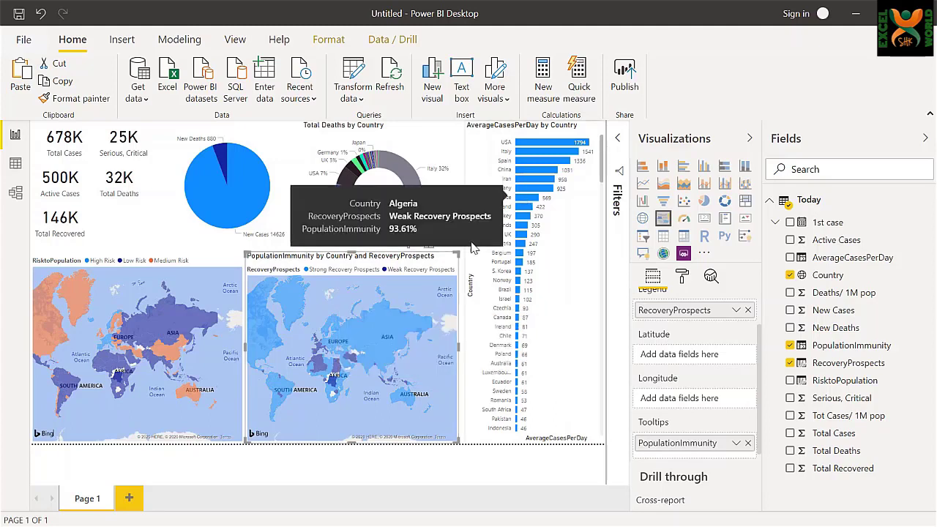
{"action": "left_click", "coordinate": [681, 276]}
{"action": "left_click", "coordinate": [742, 434]}
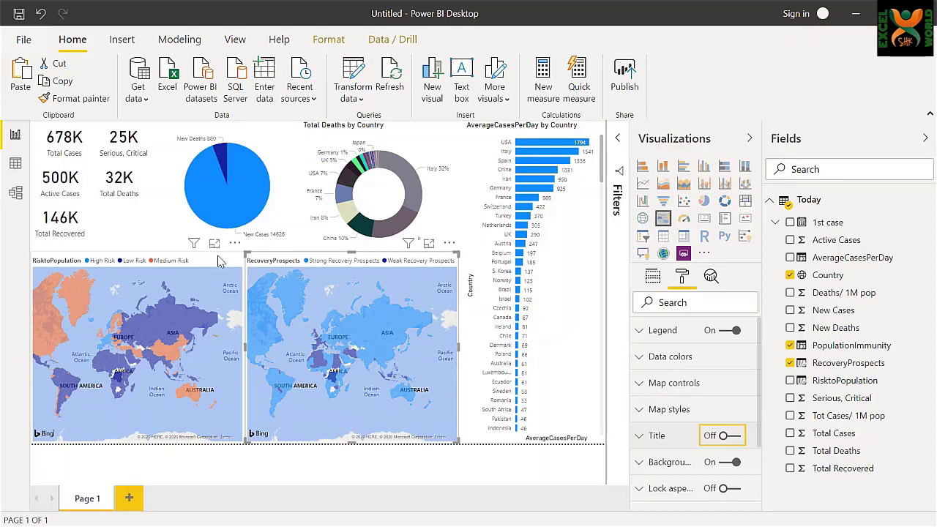
Step: Add Tot Cases/ 1M pop to the tooltips of the RisktoPopulation map and check them on a country
{"action": "left_click", "coordinate": [217, 261]}
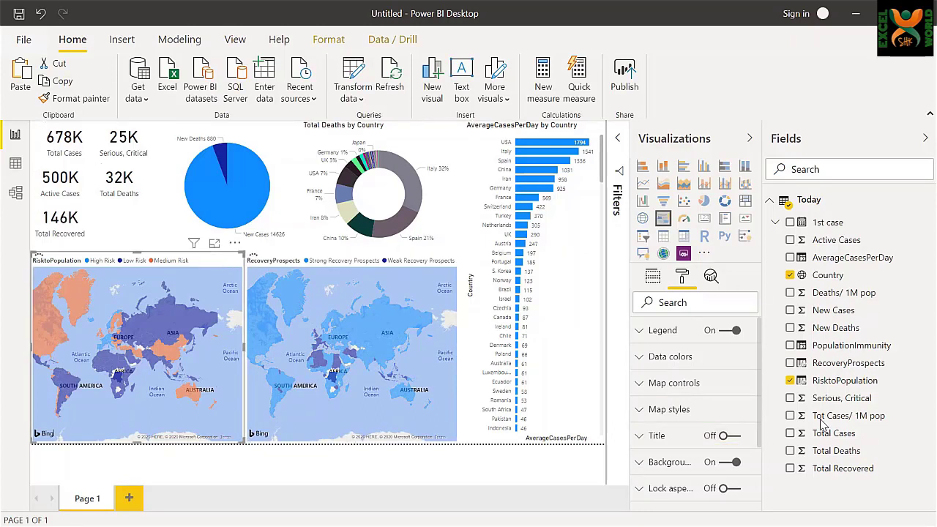
{"action": "left_click", "coordinate": [652, 278]}
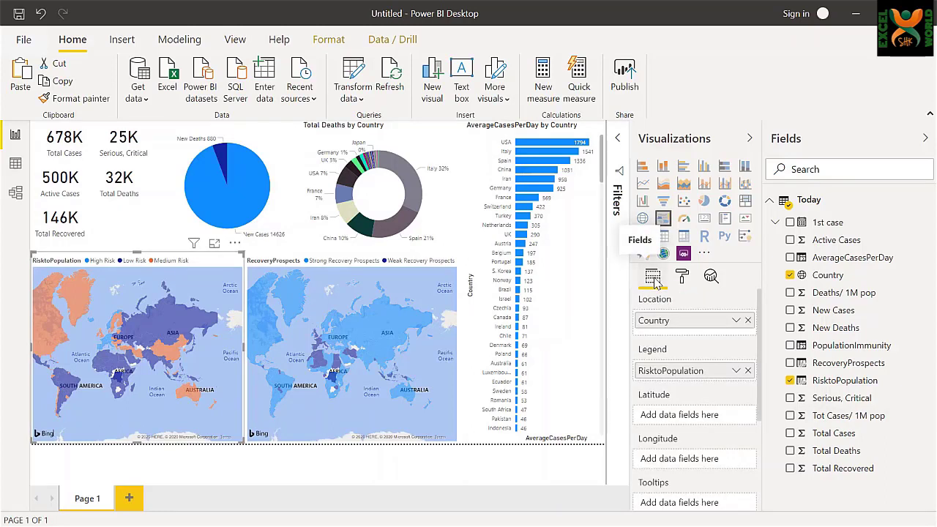
{"action": "left_click_drag", "start_coordinate": [850, 416], "coordinate": [704, 504]}
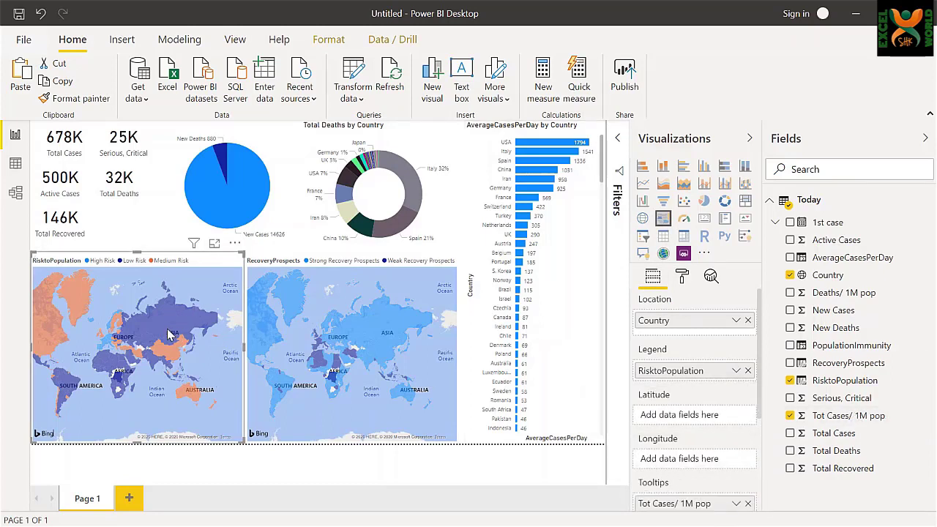
{"action": "mouse_move", "coordinate": [167, 334]}
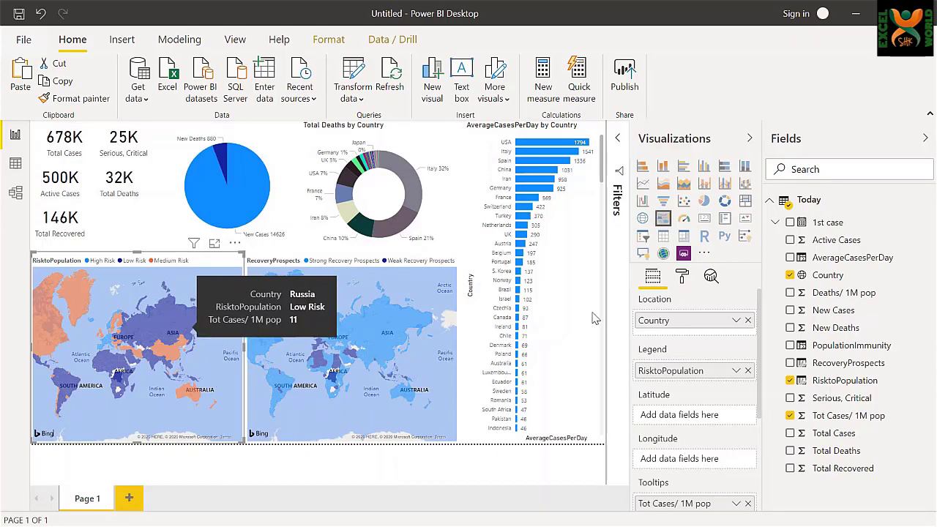
Step: Collapse the Visualizations and Fields panes and apply the built-in dark grey theme to the report
{"action": "left_click", "coordinate": [748, 138]}
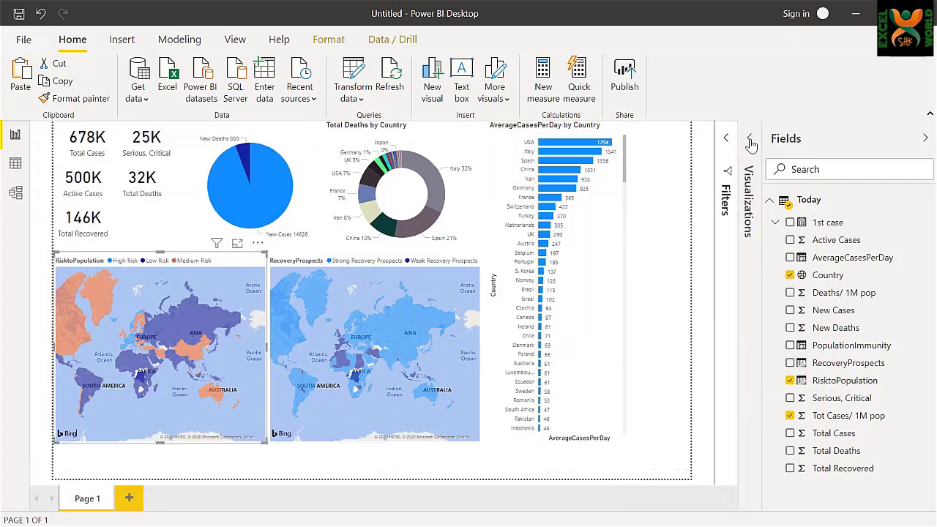
{"action": "left_click", "coordinate": [925, 138]}
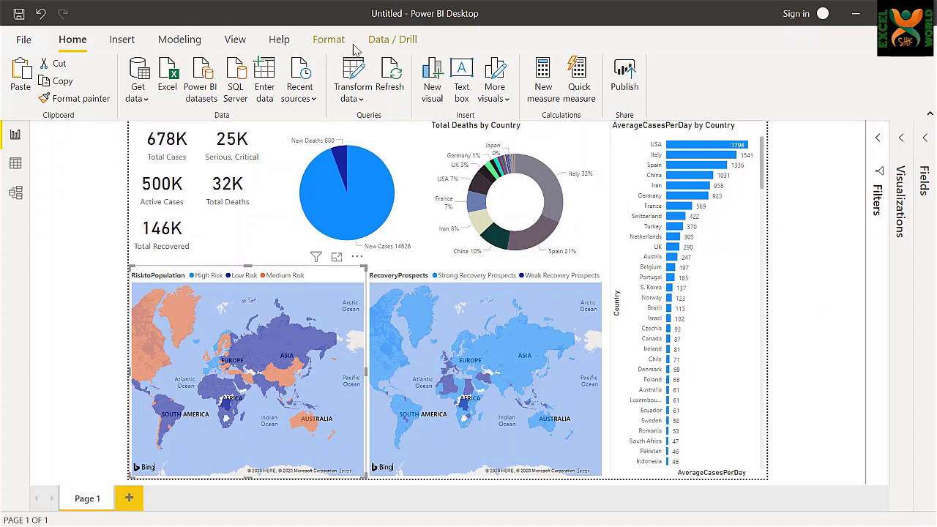
{"action": "left_click", "coordinate": [235, 40]}
{"action": "left_click", "coordinate": [345, 86]}
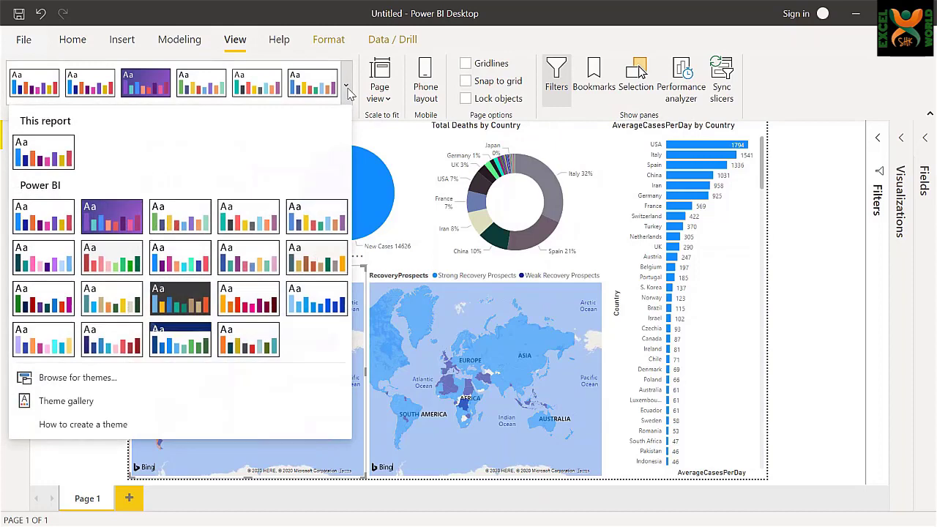
{"action": "left_click", "coordinate": [185, 306]}
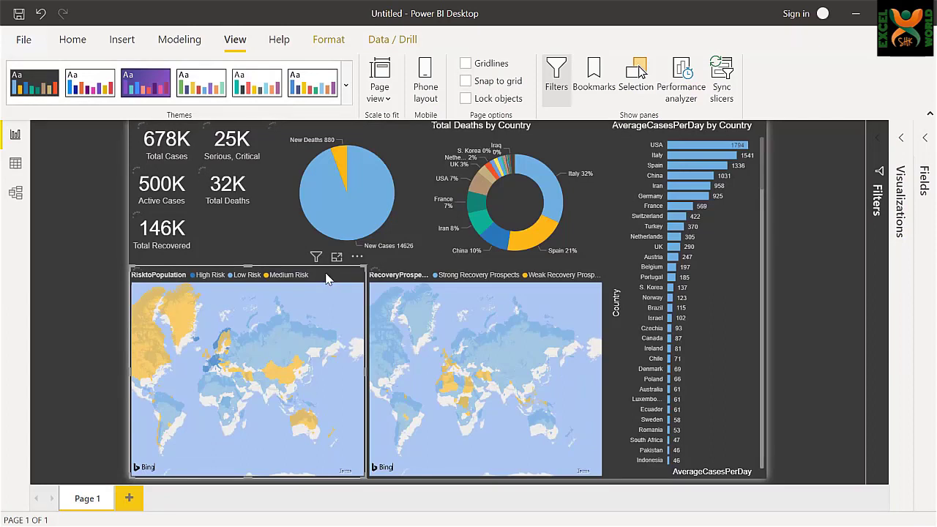
Step: Set the map style theme of both the RisktoPopulation and RecoveryProspects maps to Dark
{"action": "left_click", "coordinate": [902, 141]}
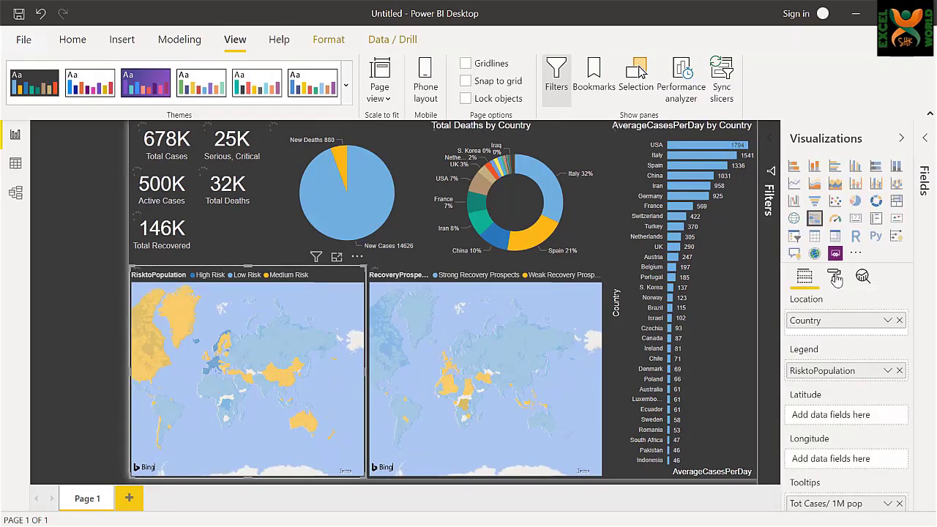
{"action": "left_click", "coordinate": [833, 275]}
{"action": "left_click", "coordinate": [845, 451]}
{"action": "left_click", "coordinate": [827, 393]}
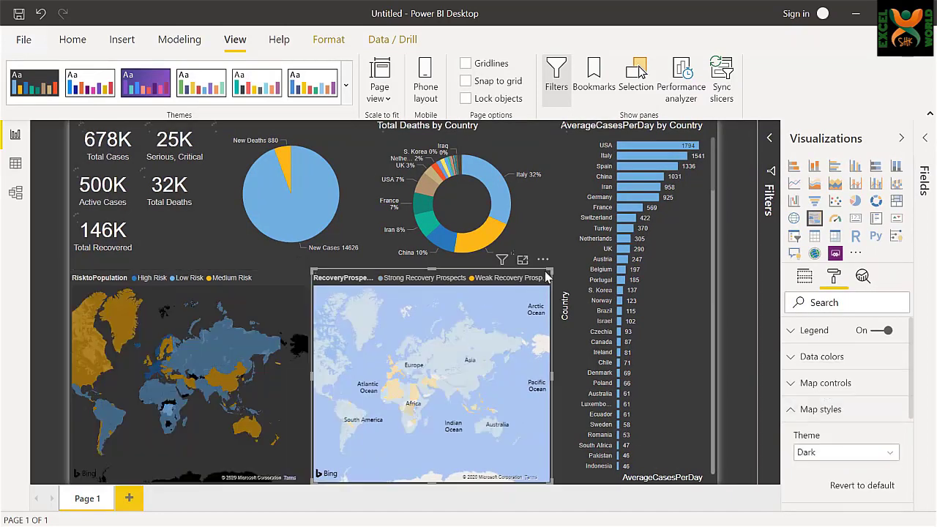
{"action": "left_click", "coordinate": [546, 275]}
{"action": "left_click", "coordinate": [845, 451]}
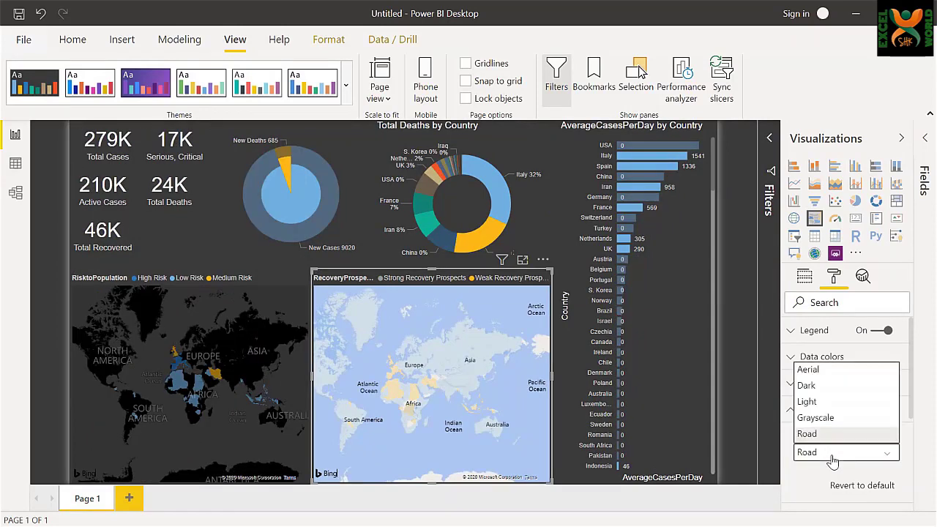
{"action": "left_click", "coordinate": [826, 388]}
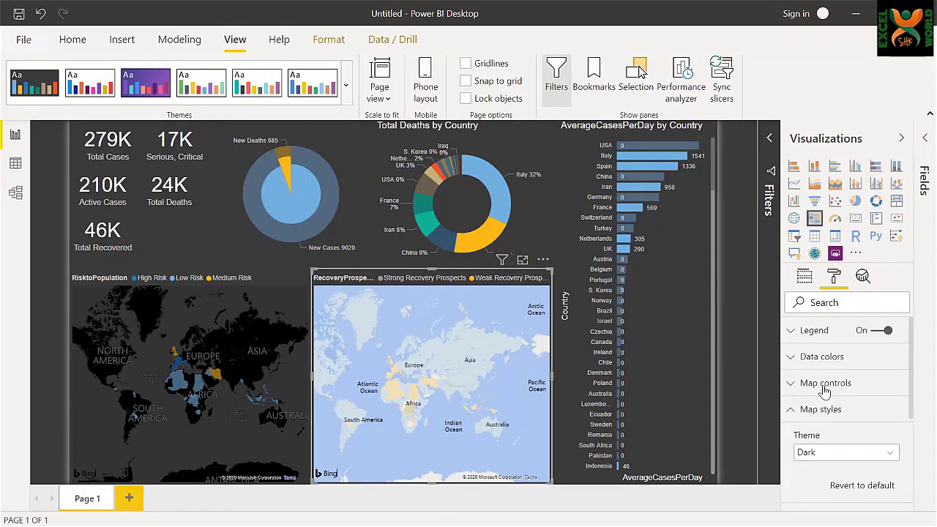
{"action": "left_click", "coordinate": [739, 261]}
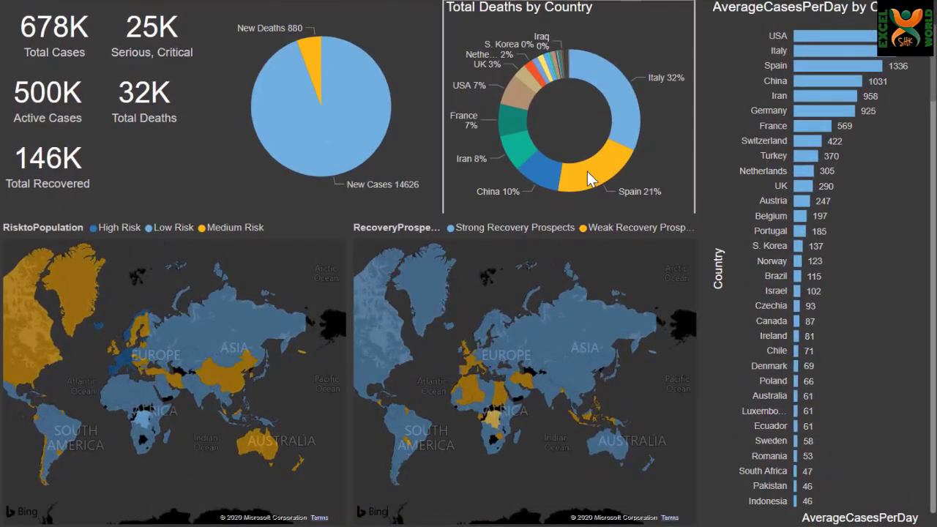
Step: Cross-filter the dashboard by Spain from the donut chart and examine its cards, risk map, recovery map and daily average
{"action": "mouse_move", "coordinate": [588, 173]}
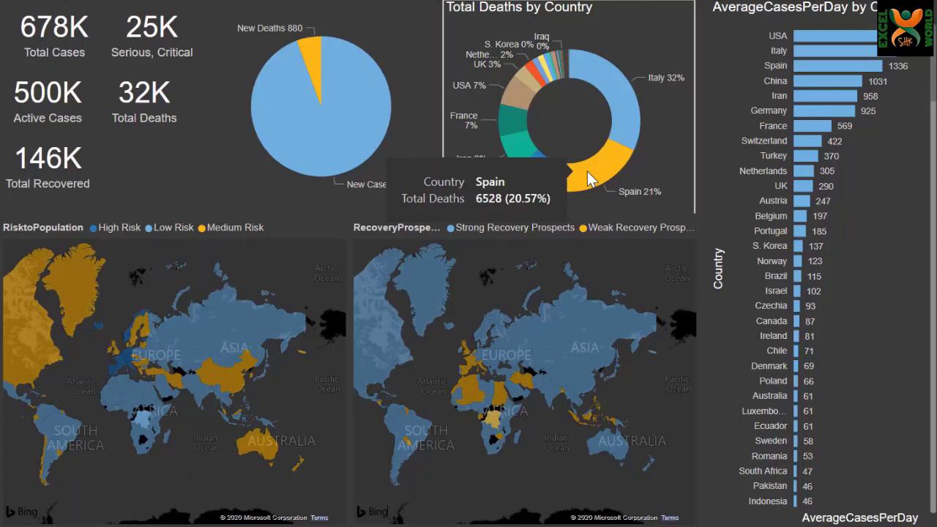
{"action": "left_click", "coordinate": [589, 179]}
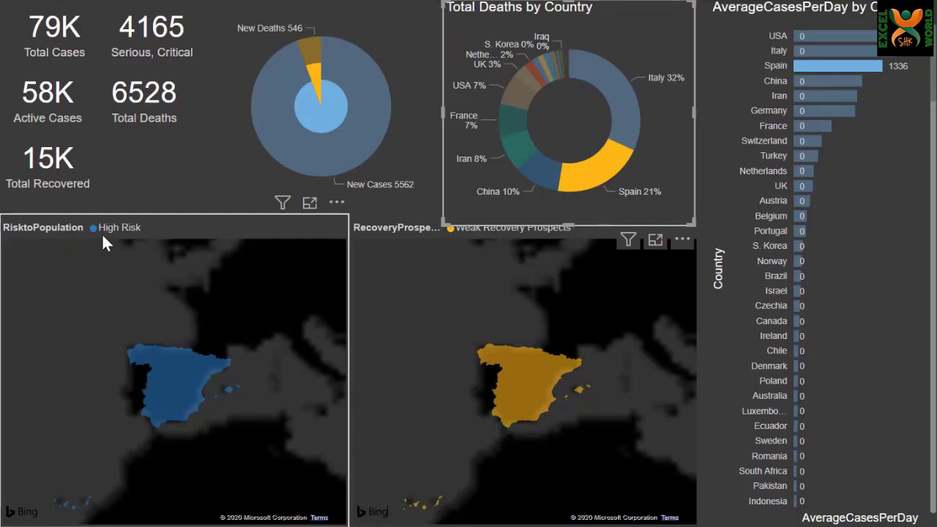
{"action": "mouse_move", "coordinate": [180, 387]}
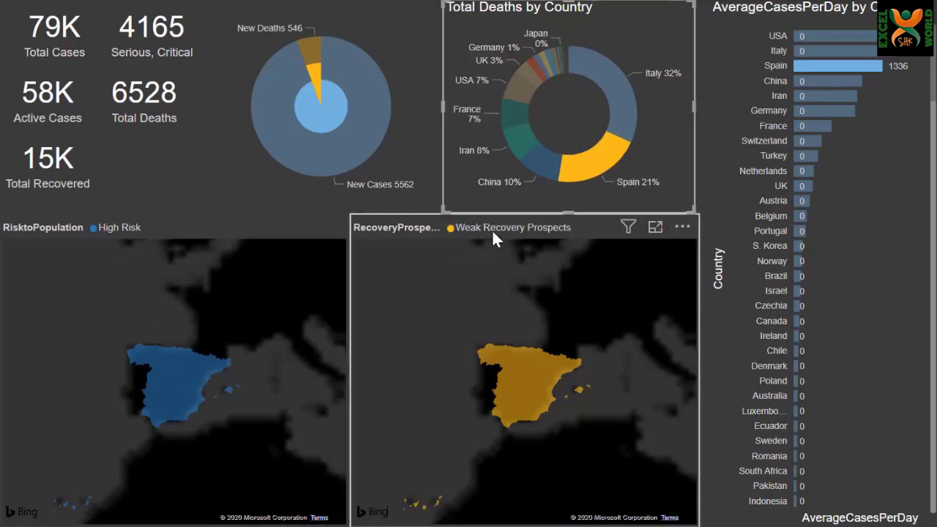
{"action": "mouse_move", "coordinate": [532, 379]}
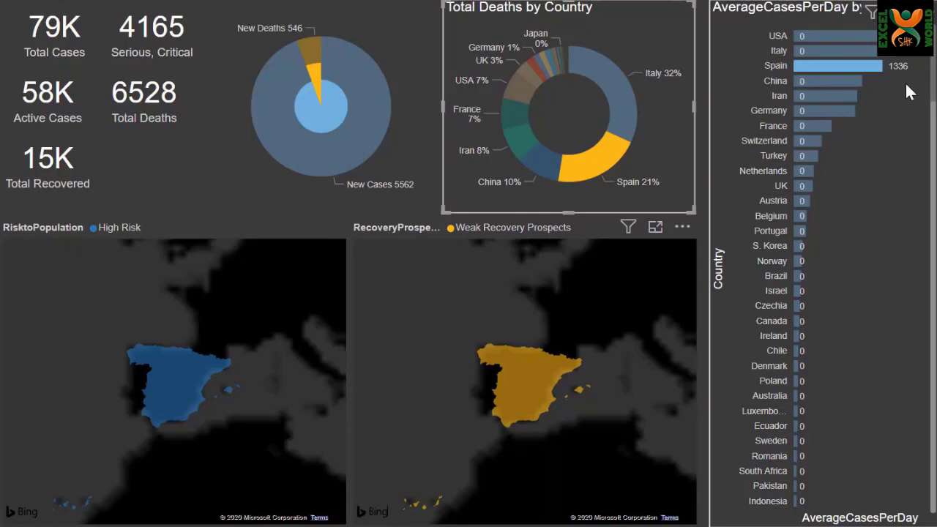
{"action": "left_click", "coordinate": [881, 185]}
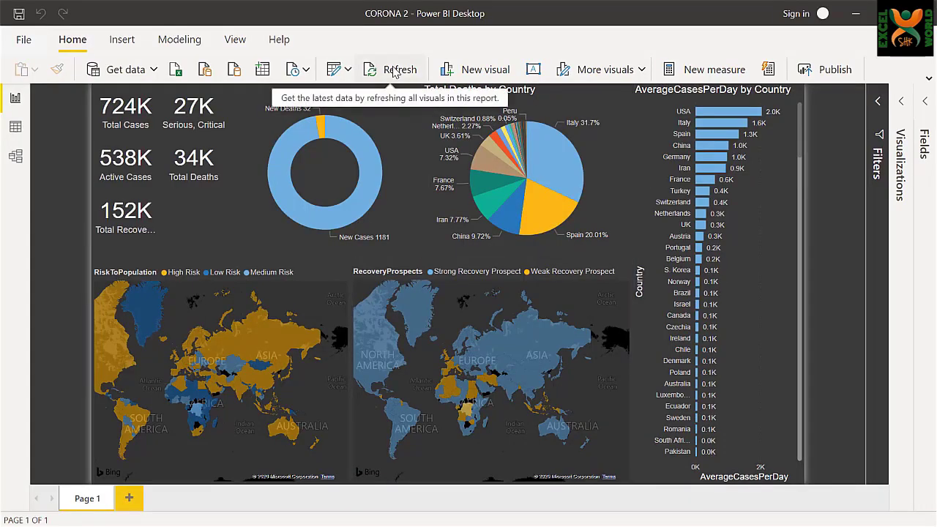
Step: Refresh the CORONA 2 report to load the latest data into all its visuals
{"action": "left_click", "coordinate": [393, 71]}
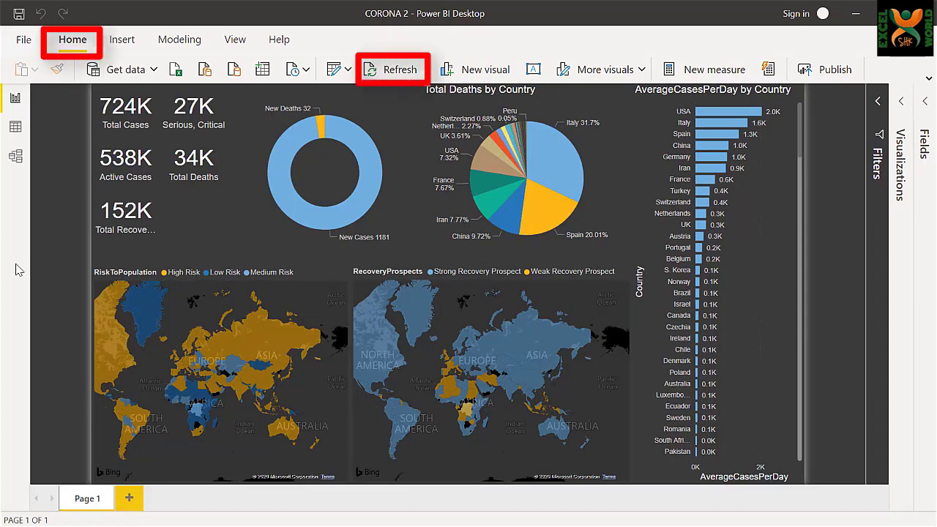